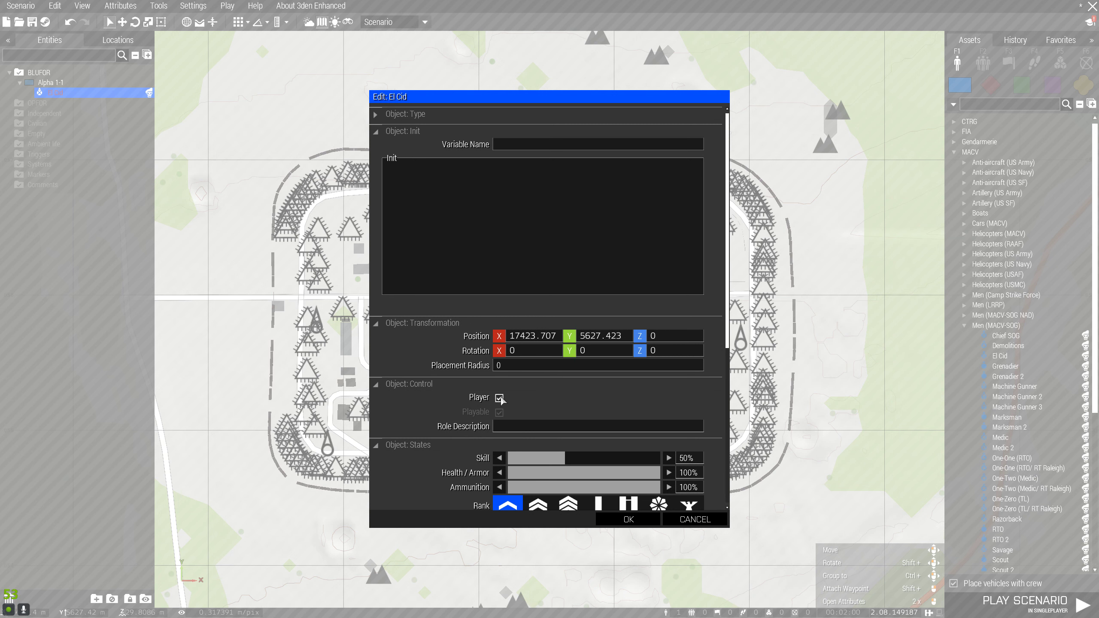
Step: Turn off Player control for the El Cid unit, leaving it Playable, and apply its attributes
{"action": "left_click", "coordinate": [502, 398]}
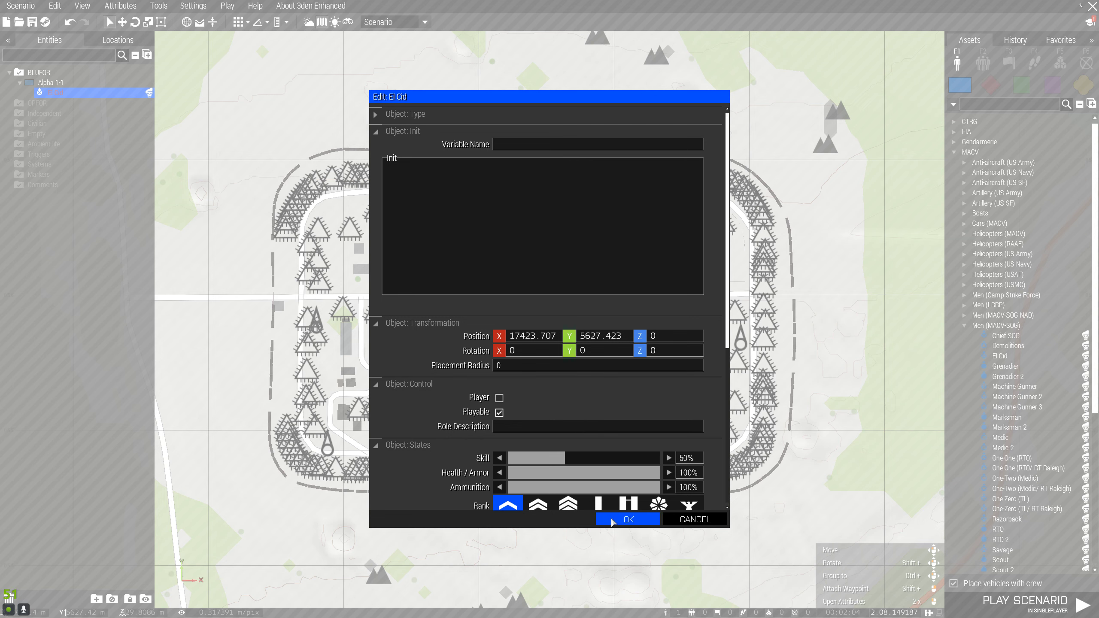
{"action": "left_click", "coordinate": [627, 519]}
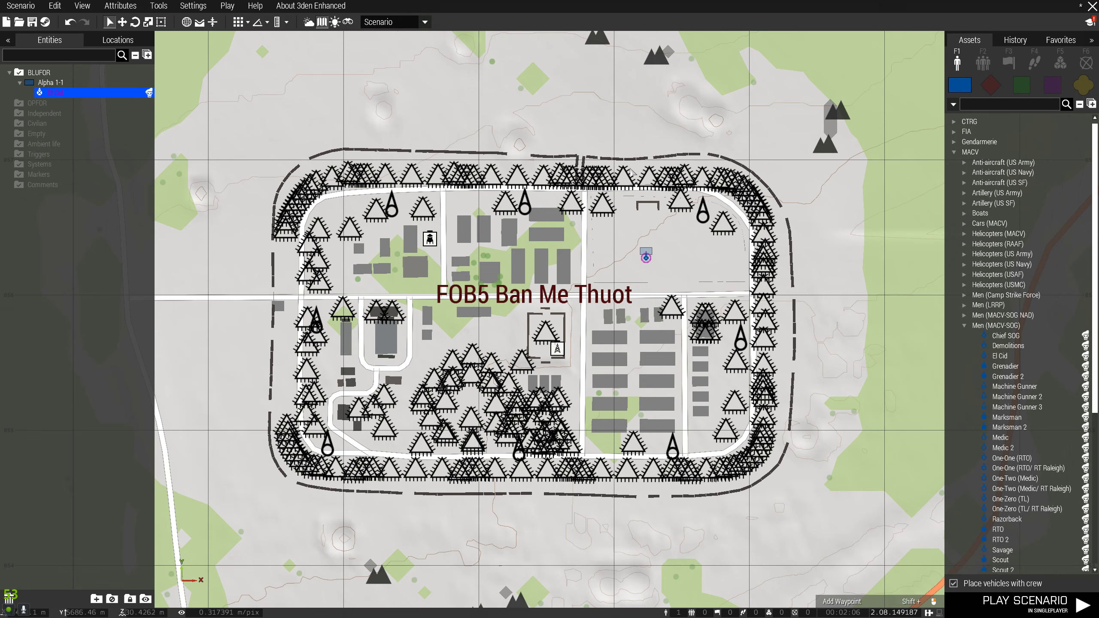
Step: Save the scenario in MPMissions under the file name [CO-18]_Bright_Light
{"action": "left_click", "coordinate": [22, 13]}
{"action": "left_click", "coordinate": [22, 70]}
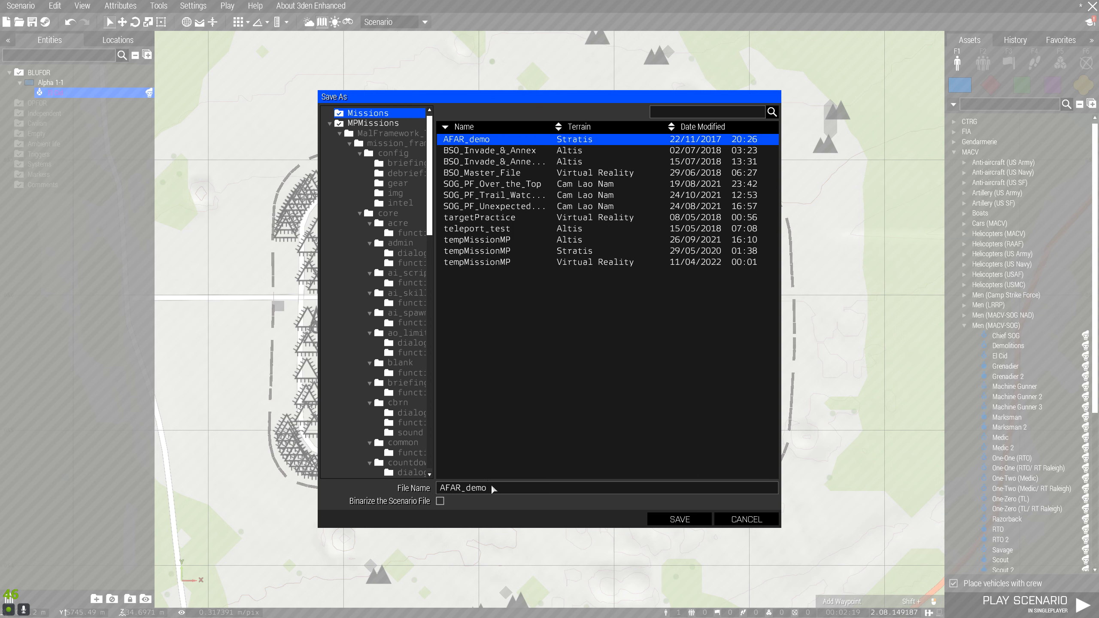
{"action": "left_click", "coordinate": [369, 127]}
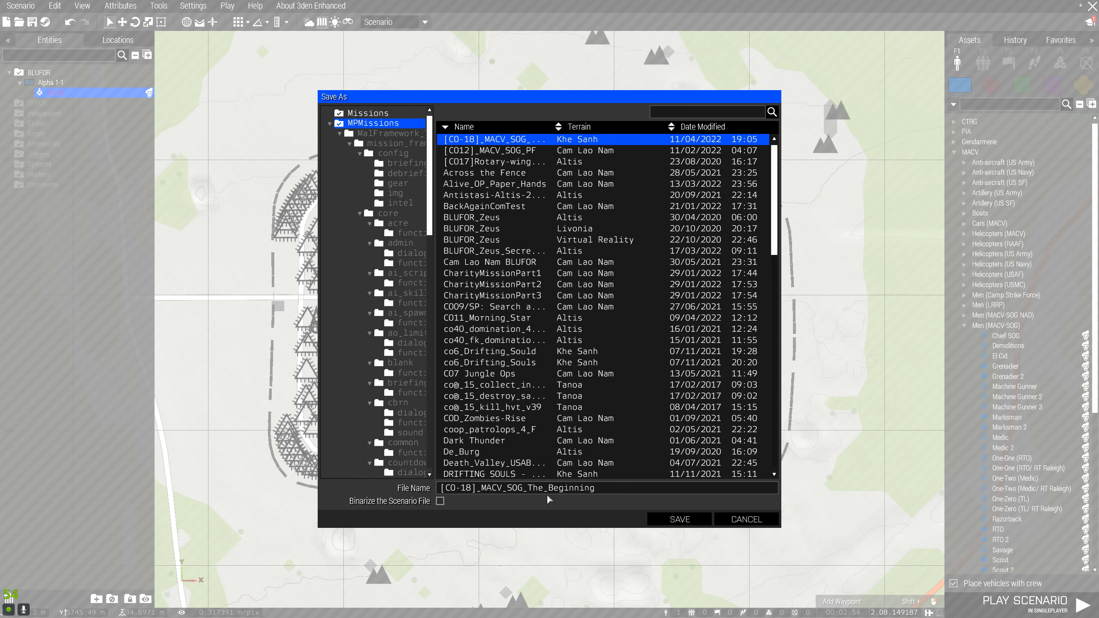
{"action": "key", "text": "BackSpace"}
{"action": "key", "text": "BackSpace"}
{"action": "key", "text": "BackSpace"}
{"action": "key", "text": "BackSpace"}
{"action": "key", "text": "BackSpace"}
{"action": "key", "text": "BackSpace"}
{"action": "key", "text": "BackSpace"}
{"action": "key", "text": "BackSpace"}
{"action": "key", "text": "BackSpace"}
{"action": "key", "text": "BackSpace"}
{"action": "key", "text": "BackSpace"}
{"action": "key", "text": "BackSpace"}
{"action": "key", "text": "BackSpace"}
{"action": "key", "text": "BackSpace"}
{"action": "key", "text": "BackSpace"}
{"action": "key", "text": "BackSpace"}
{"action": "key", "text": "BackSpace"}
{"action": "key", "text": "BackSpace"}
{"action": "key", "text": "BackSpace"}
{"action": "key", "text": "BackSpace"}
{"action": "type", "text": "Bright_Light"}
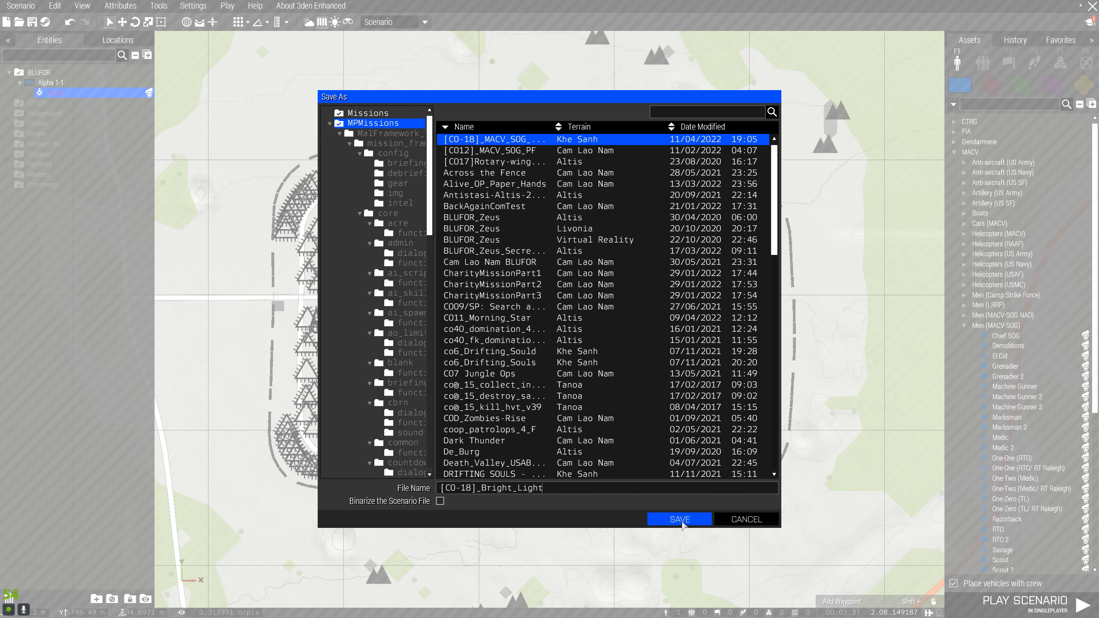
{"action": "left_click", "coordinate": [684, 525]}
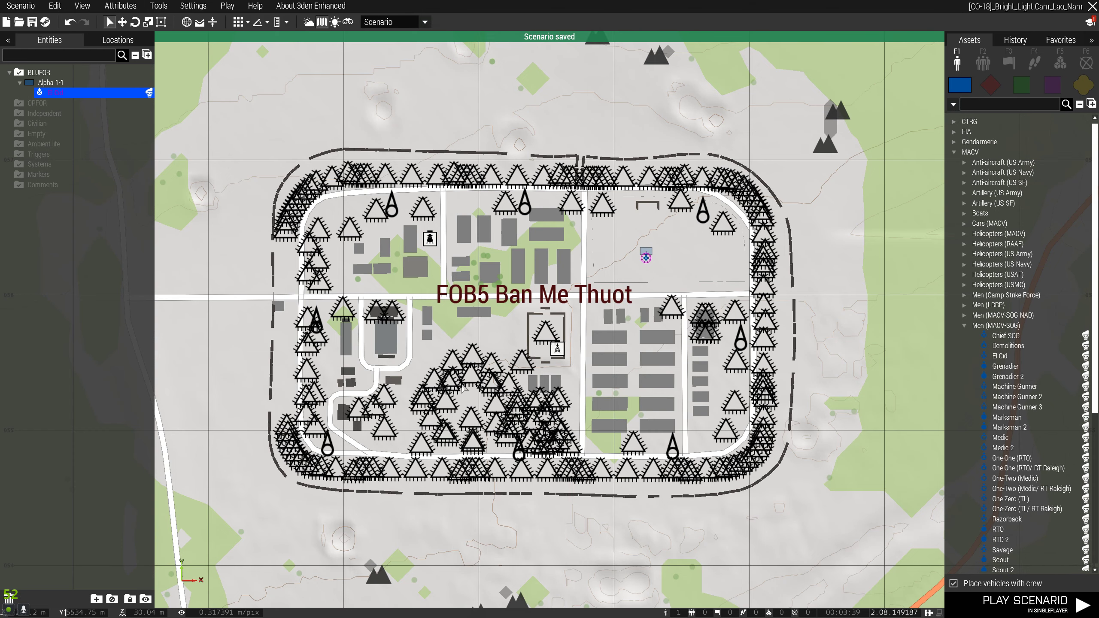
Step: Switch to the Windows desktop, minimize the launcher and open the Arma 3 mpmissions folder from its MPMissions Editor shortcut
{"action": "key", "text": "alt+Tab"}
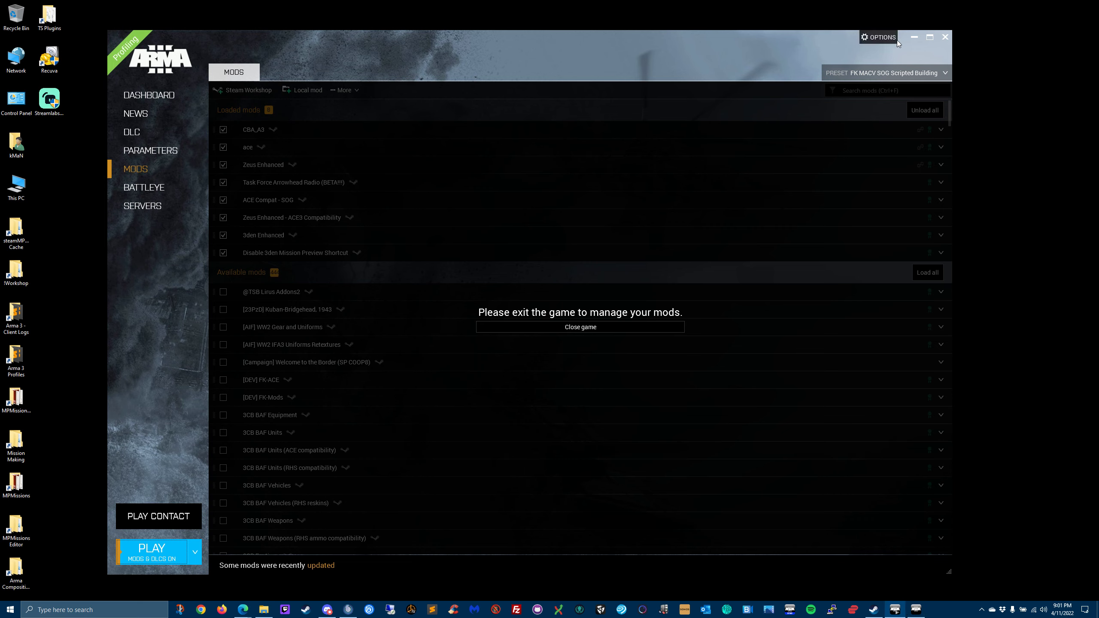
{"action": "left_click", "coordinate": [915, 38]}
{"action": "double_click", "coordinate": [12, 448]}
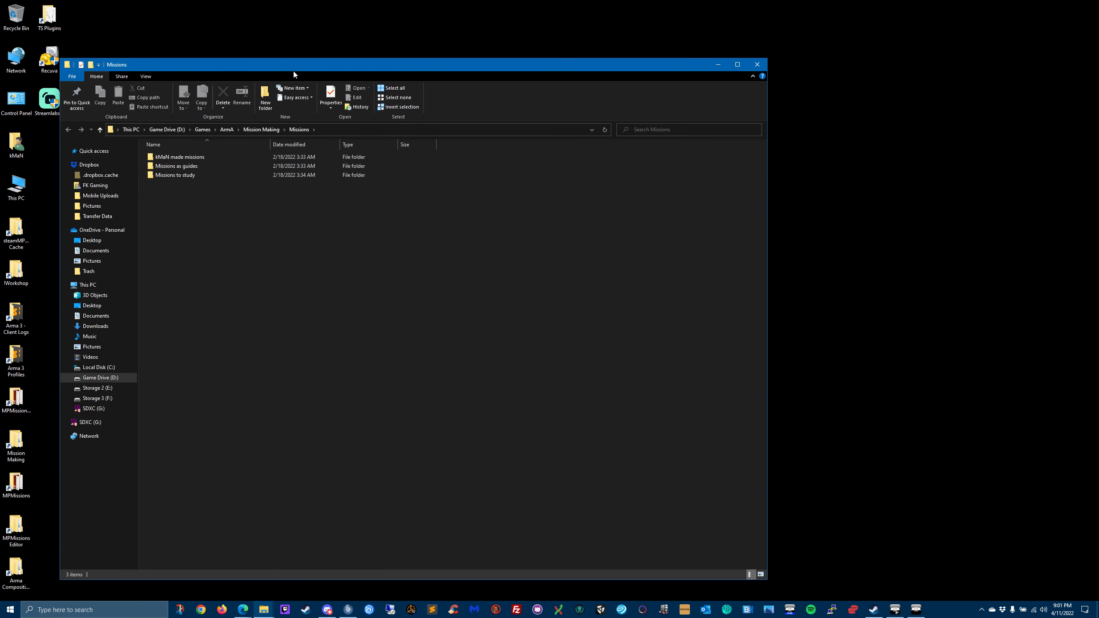
{"action": "left_click", "coordinate": [718, 64]}
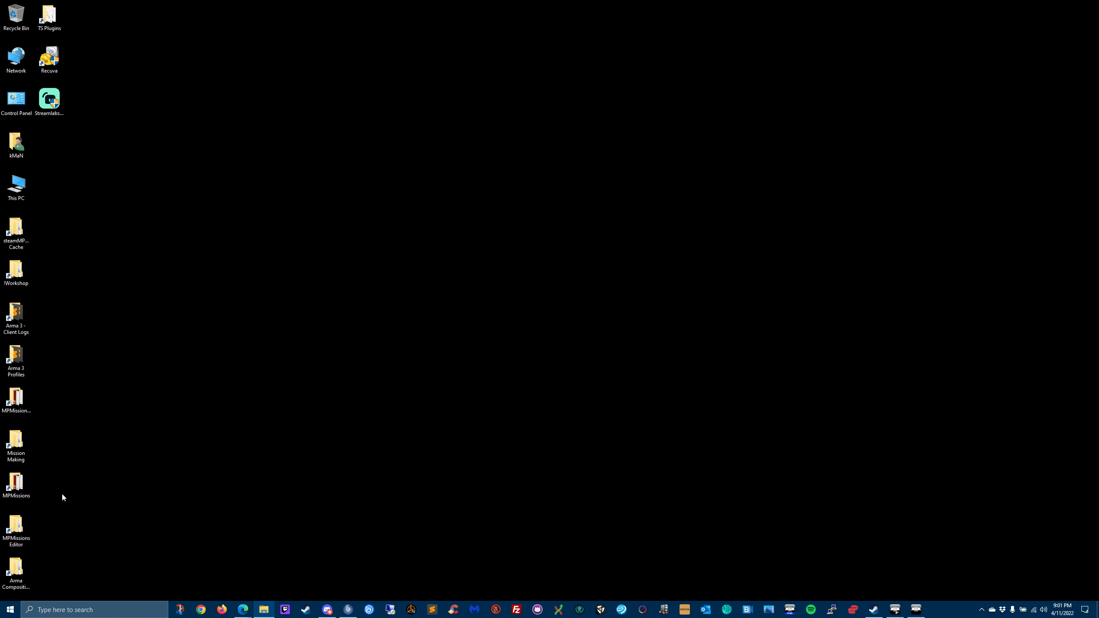
{"action": "double_click", "coordinate": [21, 540]}
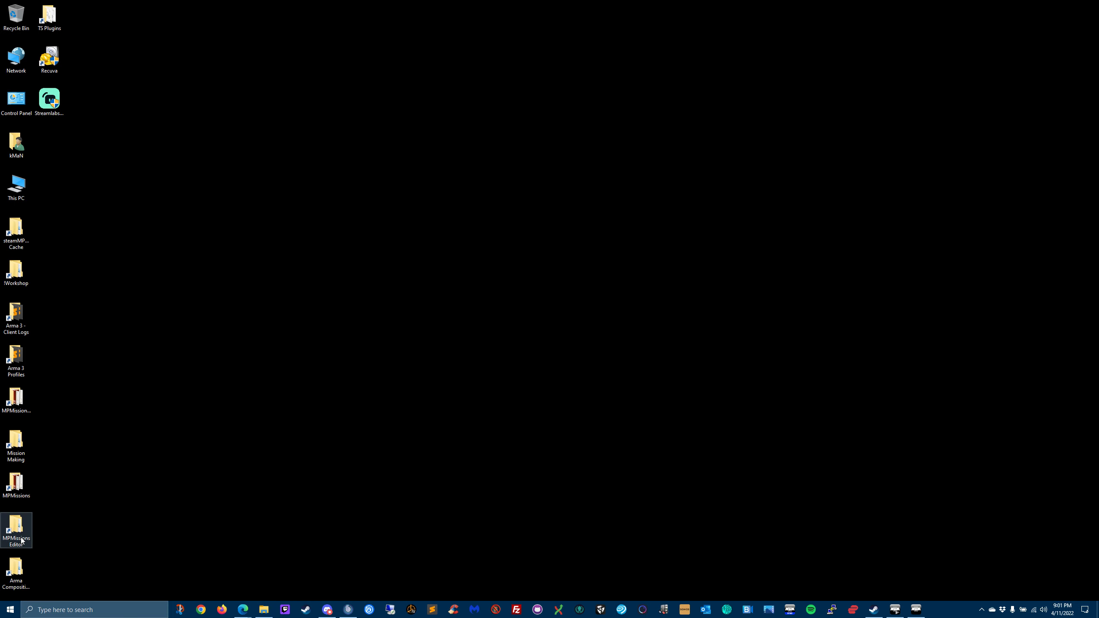
{"action": "left_click_drag", "start_coordinate": [304, 64], "coordinate": [485, 44]}
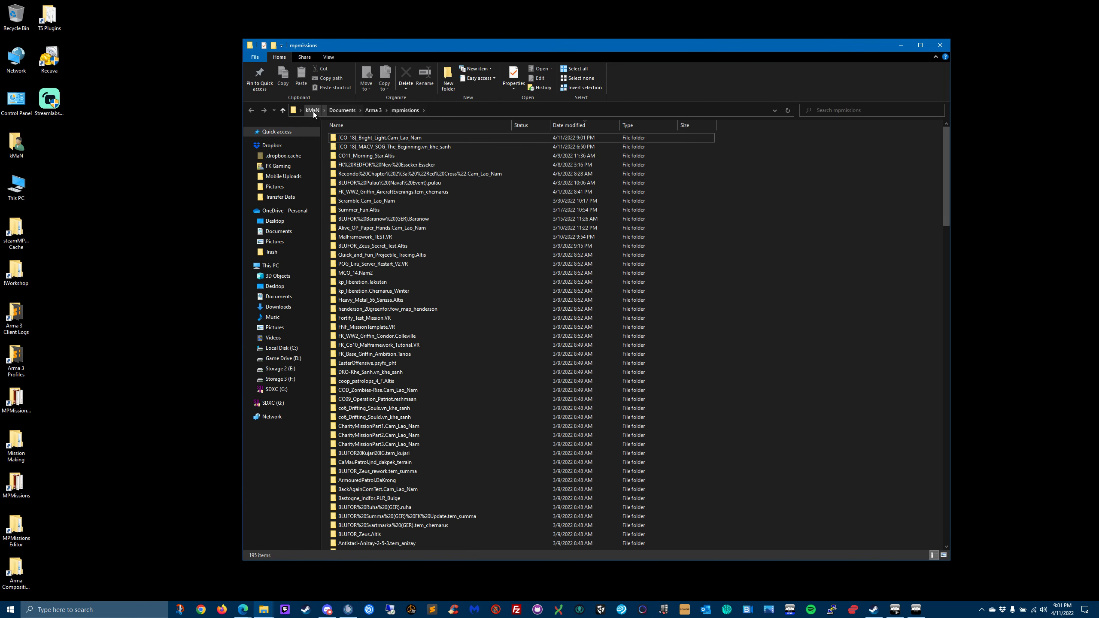
Step: Trace the path from the user profile folder through Documents and Arma 3 to mpmissions in a second window, and close it
{"action": "double_click", "coordinate": [25, 193]}
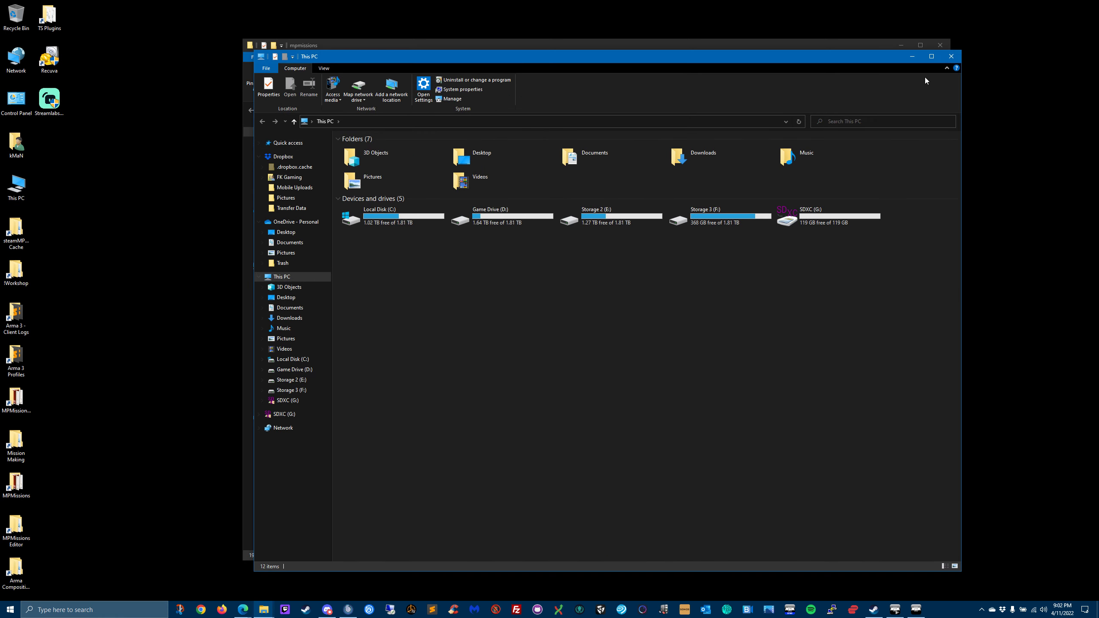
{"action": "left_click", "coordinate": [951, 56]}
{"action": "double_click", "coordinate": [16, 145]}
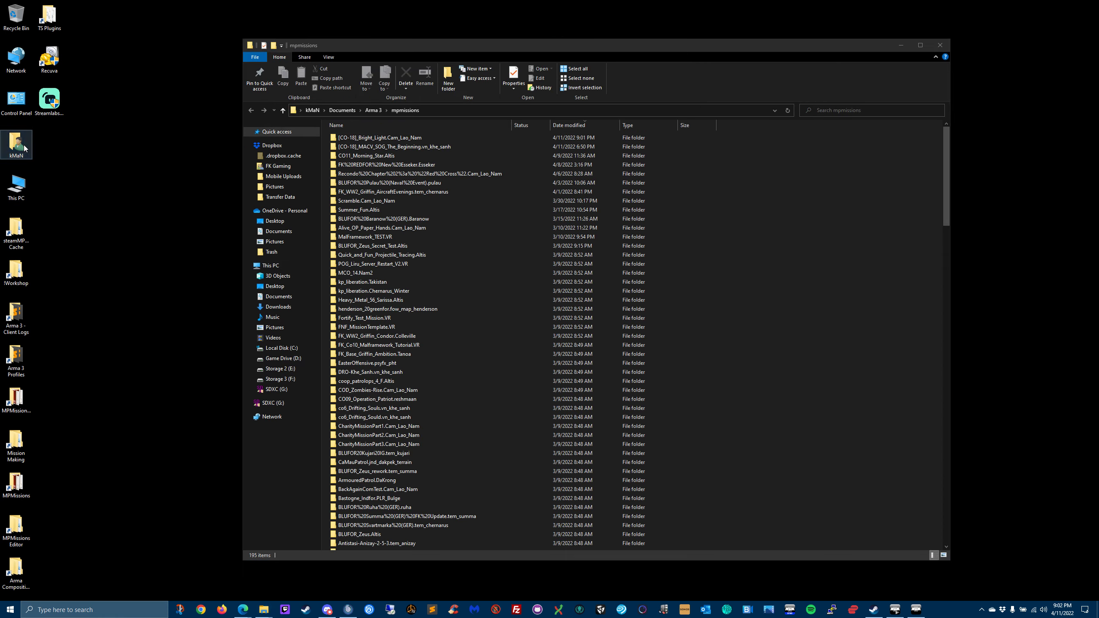
{"action": "double_click", "coordinate": [615, 148]}
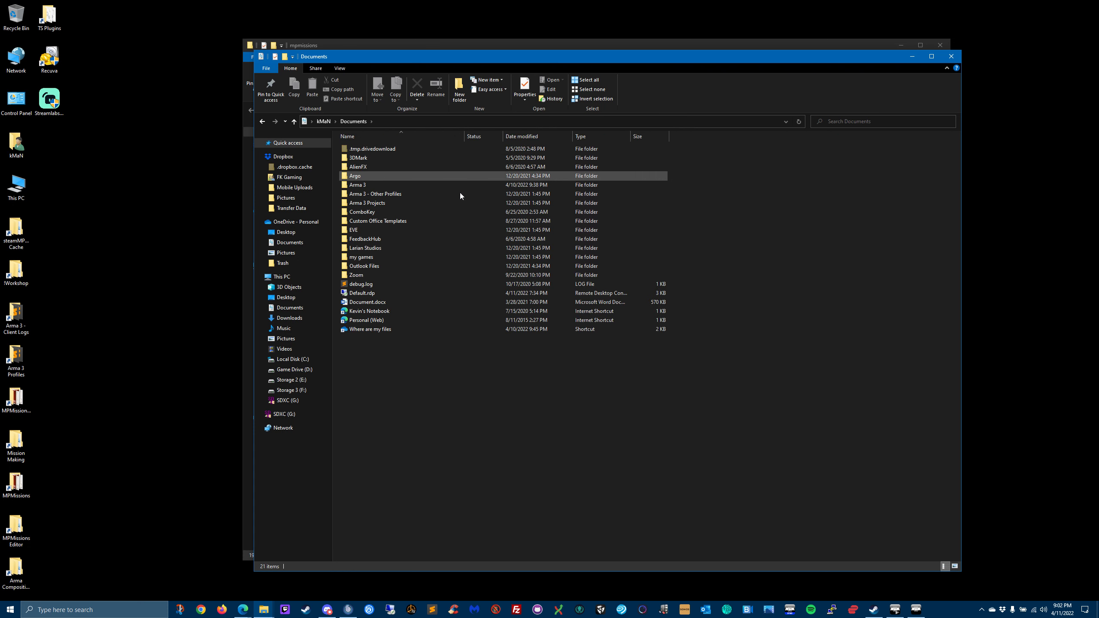
{"action": "double_click", "coordinate": [366, 185]}
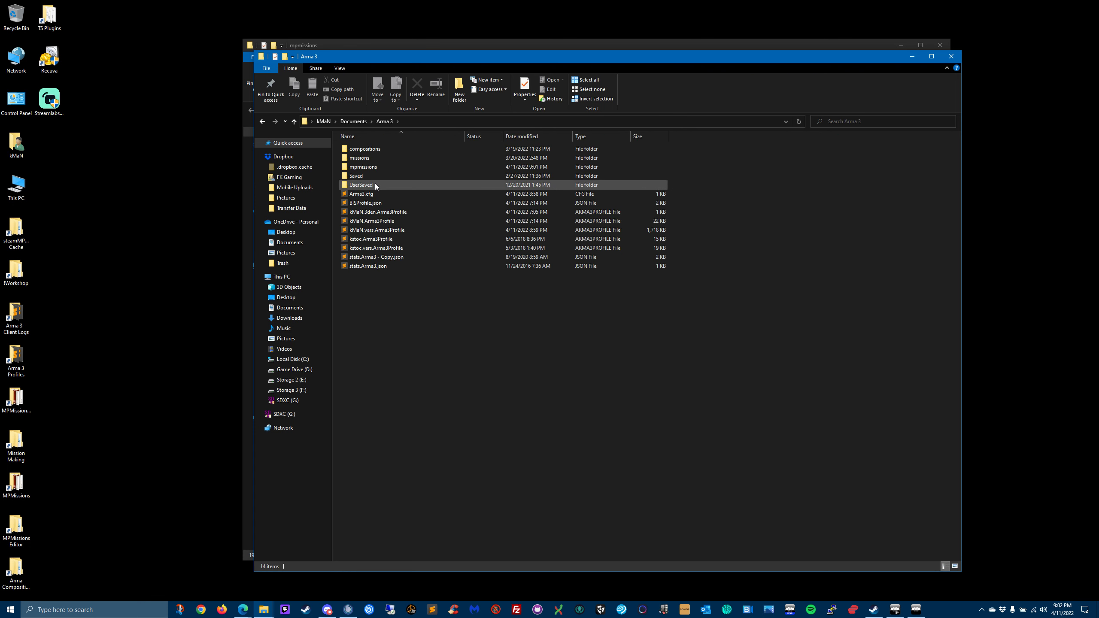
{"action": "double_click", "coordinate": [366, 169]}
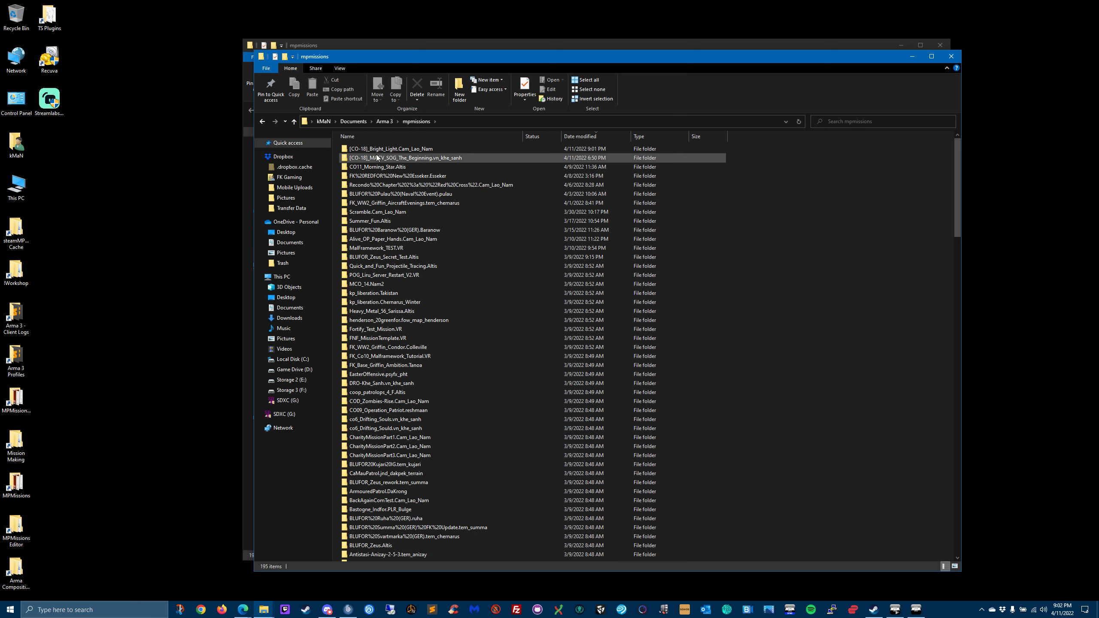
{"action": "left_click", "coordinate": [950, 56]}
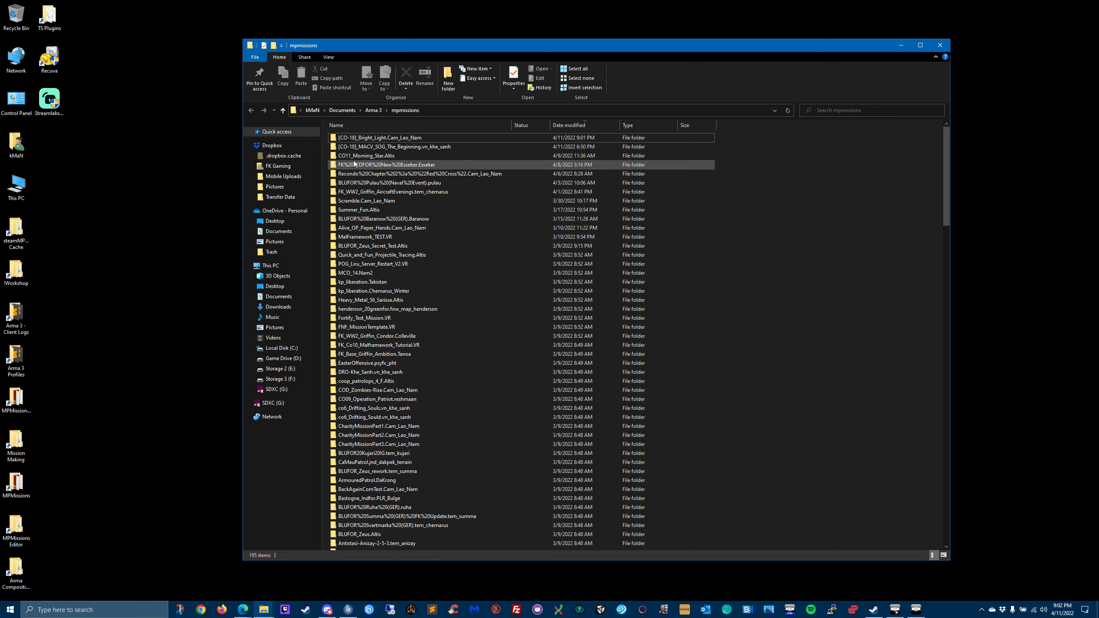
Step: Open the [CO-18]_Bright_Light.Cam_Lao_Nam folder and arrange its window beside the Malbryn Framework Video Tutorials folder
{"action": "double_click", "coordinate": [375, 134]}
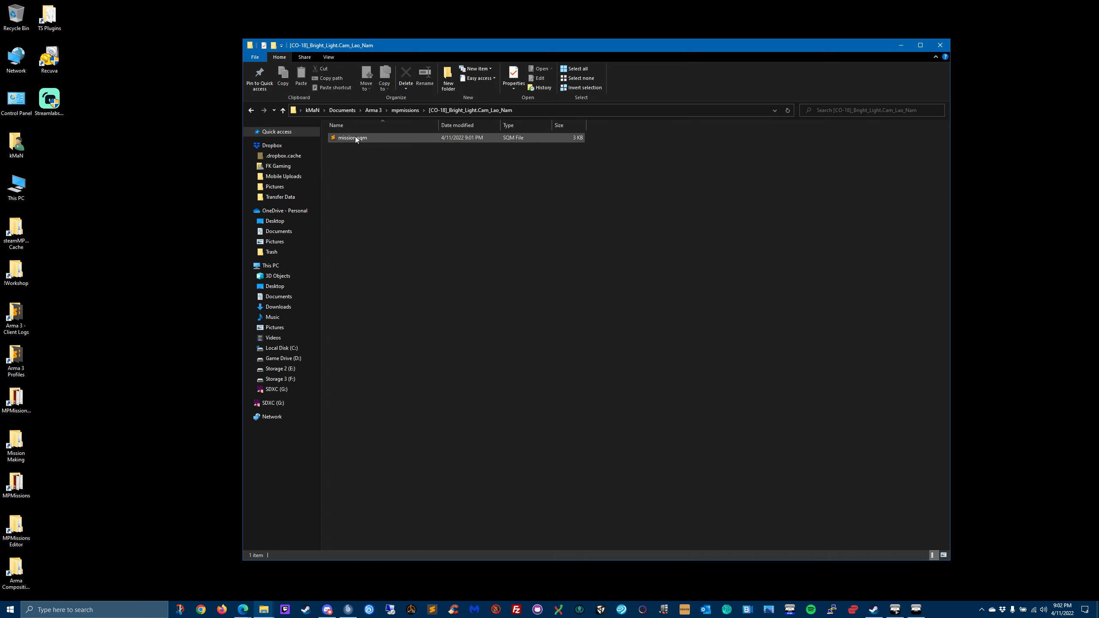
{"action": "left_click_drag", "start_coordinate": [401, 46], "coordinate": [172, 24]}
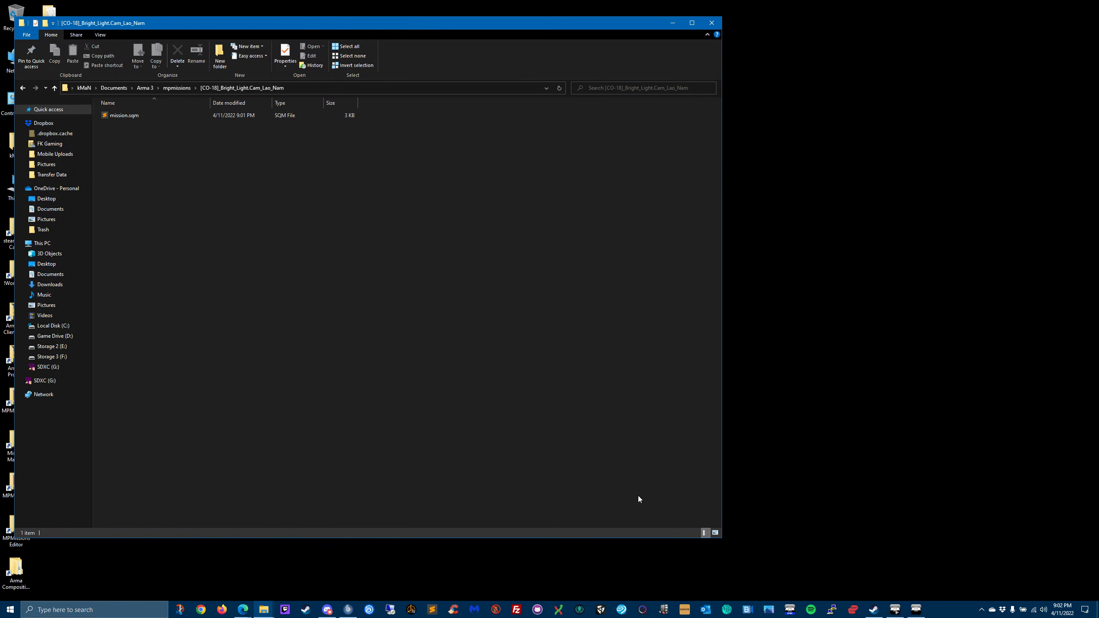
{"action": "left_click_drag", "start_coordinate": [726, 545], "coordinate": [277, 412]}
{"action": "left_click_drag", "start_coordinate": [1098, 100], "coordinate": [905, 38]}
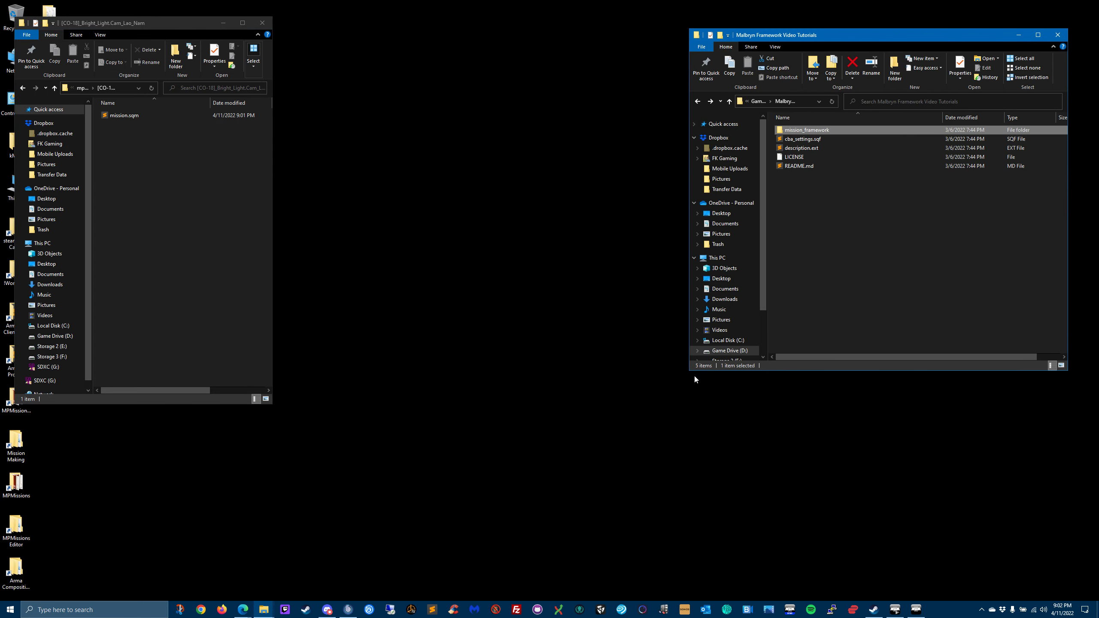
{"action": "left_click_drag", "start_coordinate": [690, 371], "coordinate": [613, 498]}
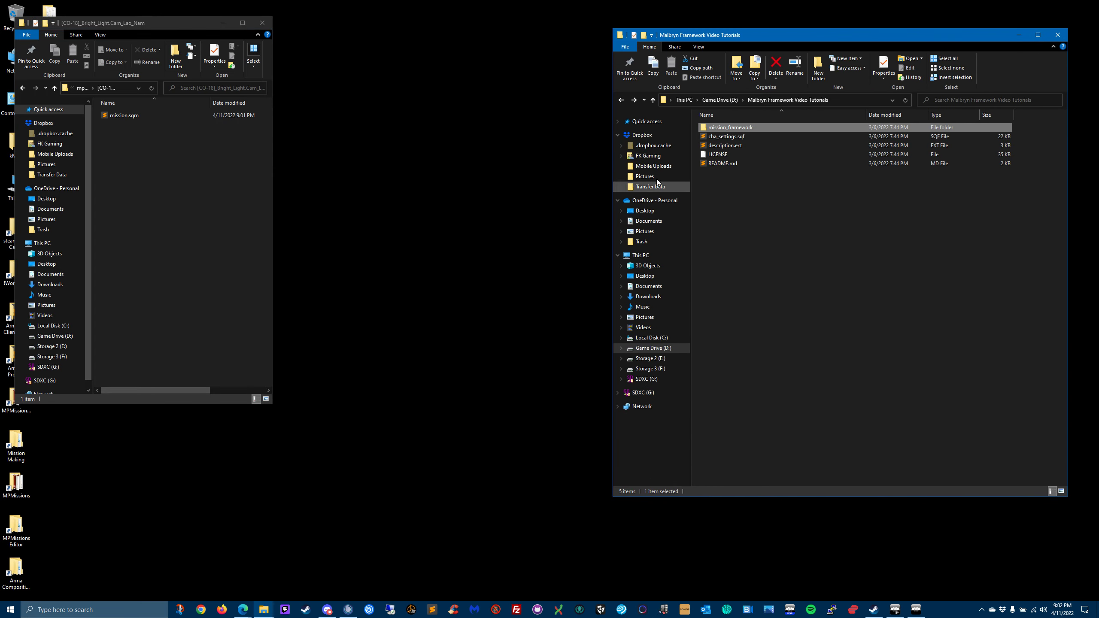
{"action": "left_click", "coordinate": [621, 100]}
{"action": "double_click", "coordinate": [859, 145]}
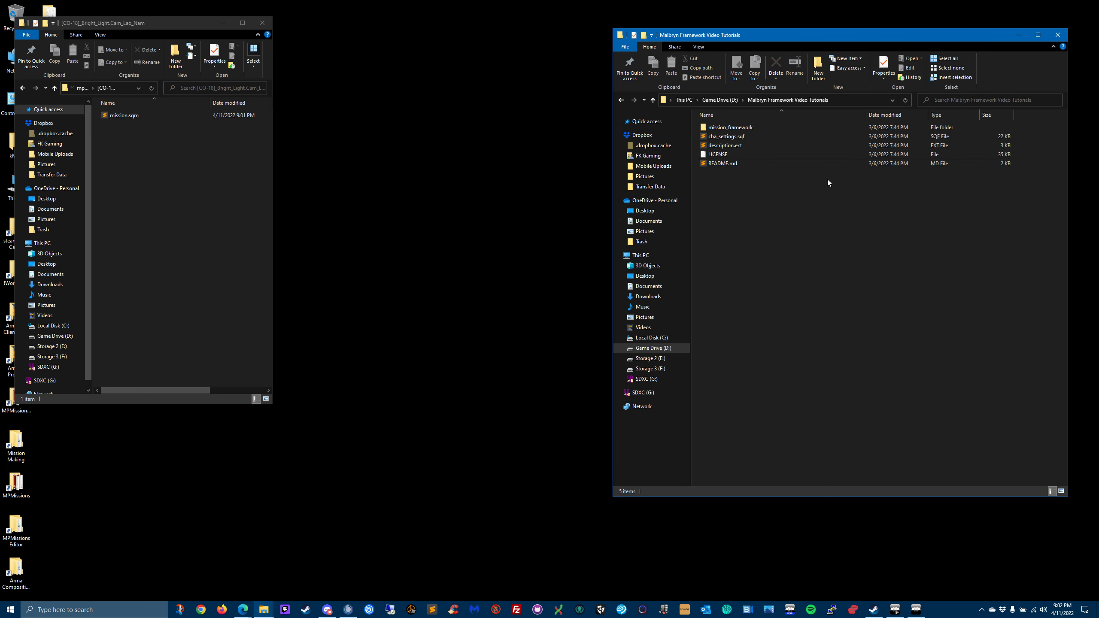
Step: Copy mission_framework, cba_settings.sqf, description.ext, LICENSE and README.md into the Bright Light mission folder, and close the source folder
{"action": "left_click_drag", "start_coordinate": [770, 191], "coordinate": [723, 130]}
{"action": "right_click", "coordinate": [723, 130]}
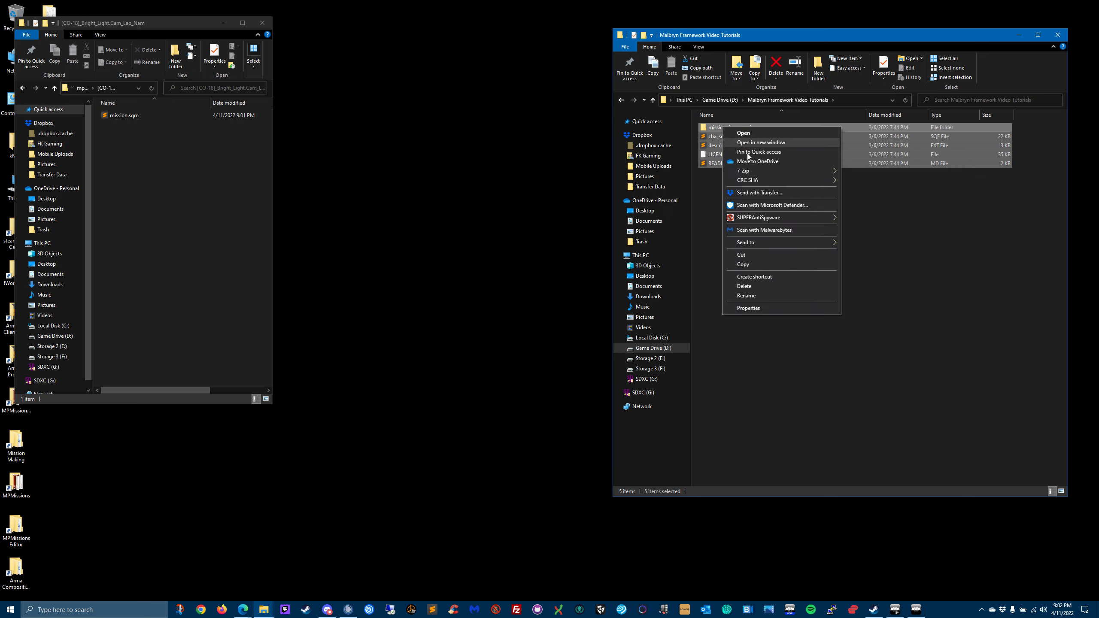
{"action": "left_click", "coordinate": [735, 262]}
{"action": "right_click", "coordinate": [175, 183]}
{"action": "left_click", "coordinate": [203, 243]}
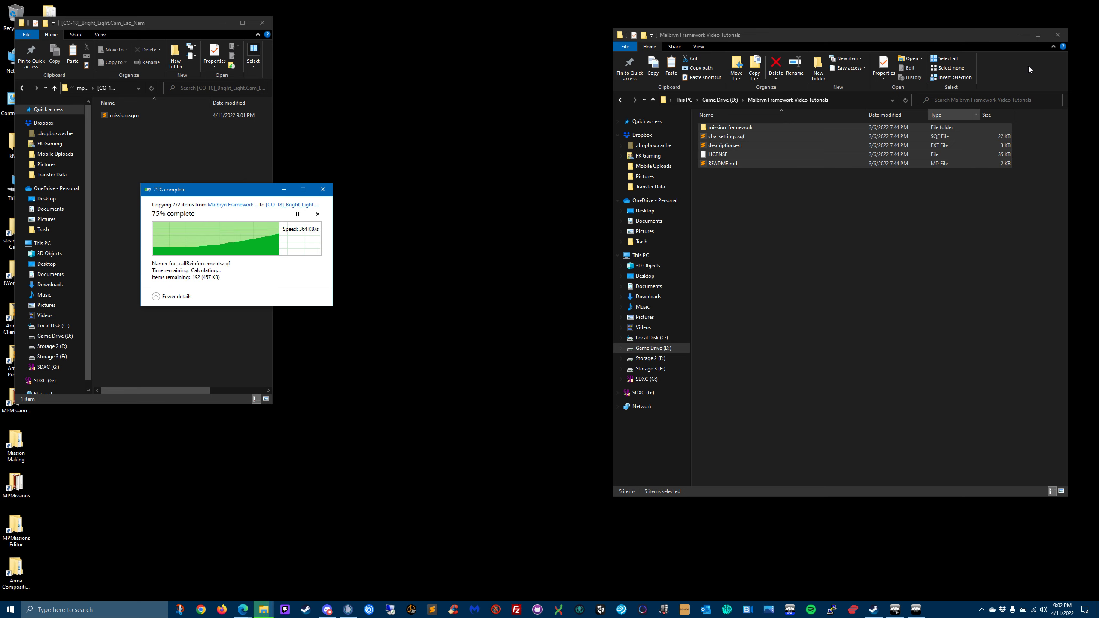
{"action": "left_click", "coordinate": [1057, 35]}
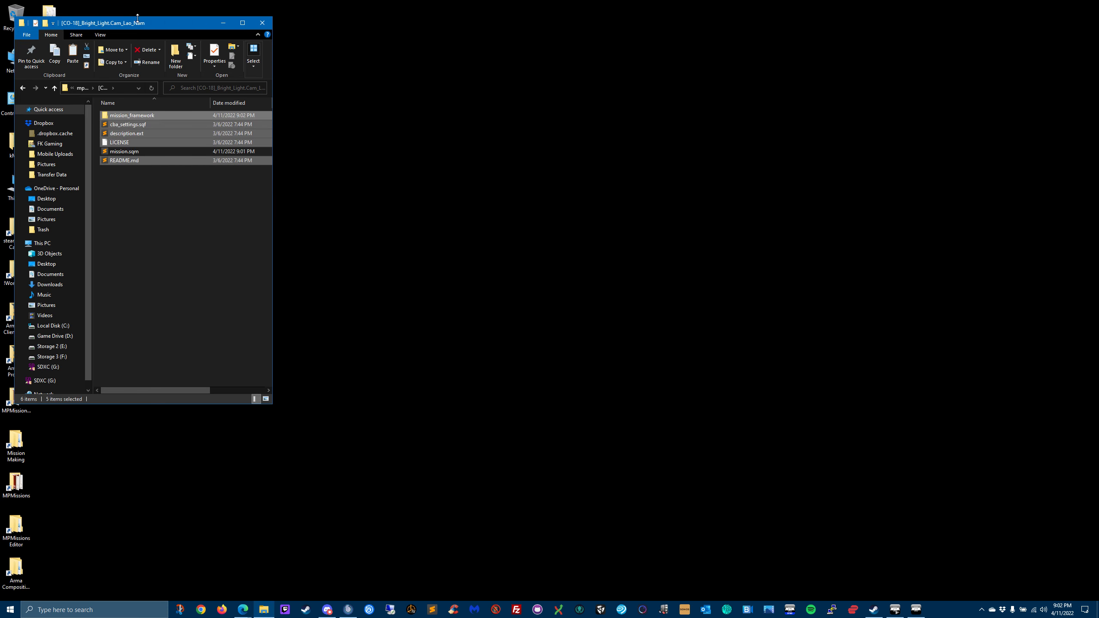
Step: Maximize the mission folder's window and check the copied framework files alongside mission.sqm
{"action": "left_click_drag", "start_coordinate": [146, 26], "coordinate": [433, 75]}
{"action": "double_click", "coordinate": [518, 80]}
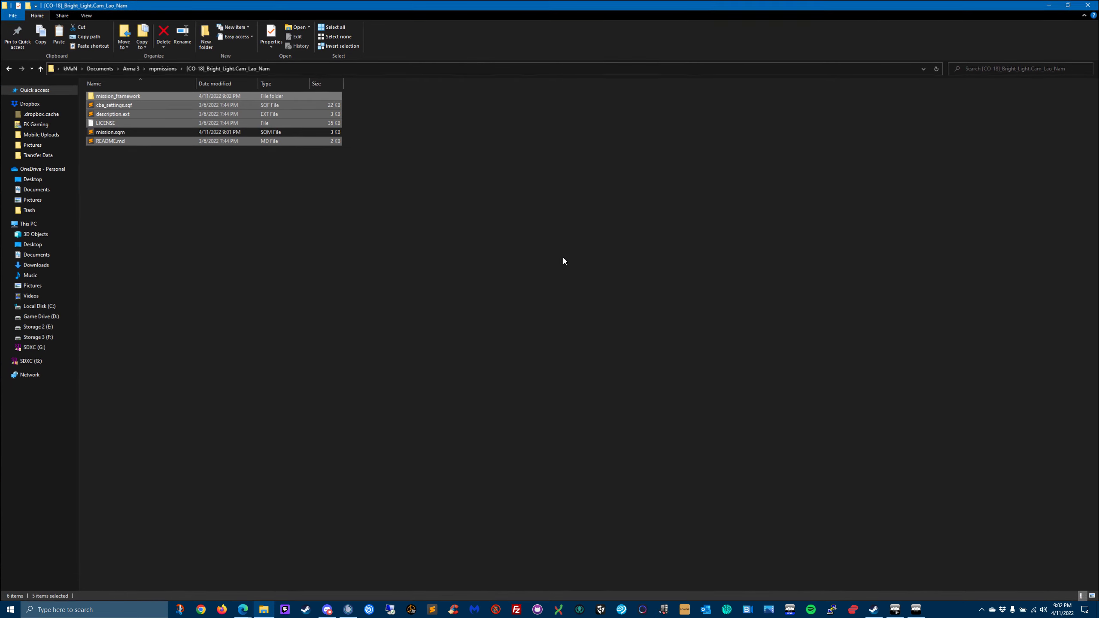
{"action": "left_click", "coordinate": [166, 69]}
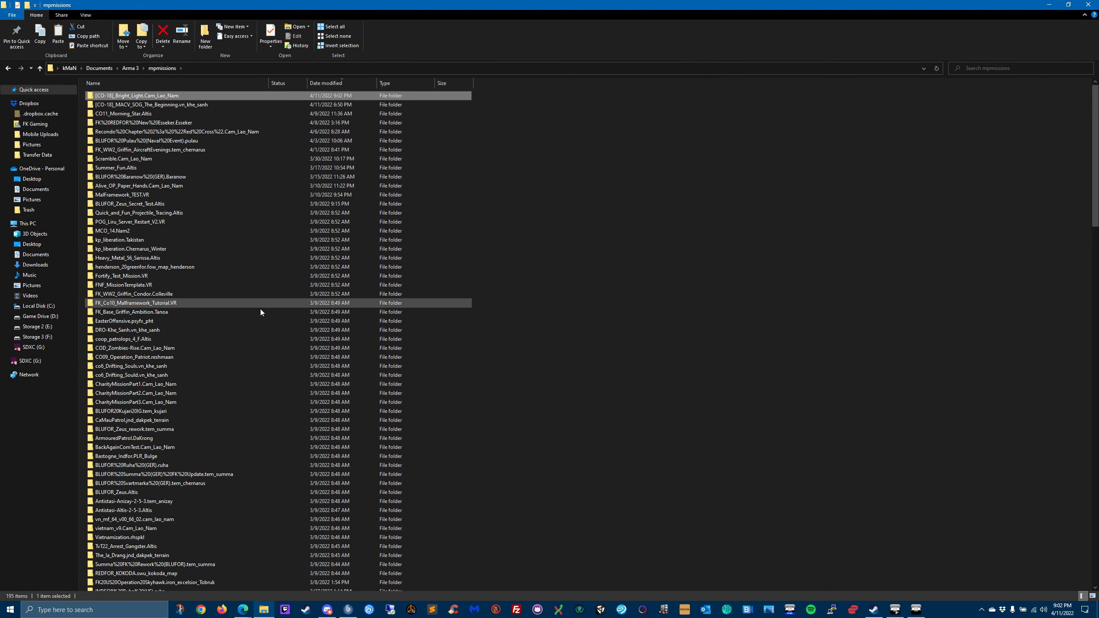
{"action": "double_click", "coordinate": [143, 96]}
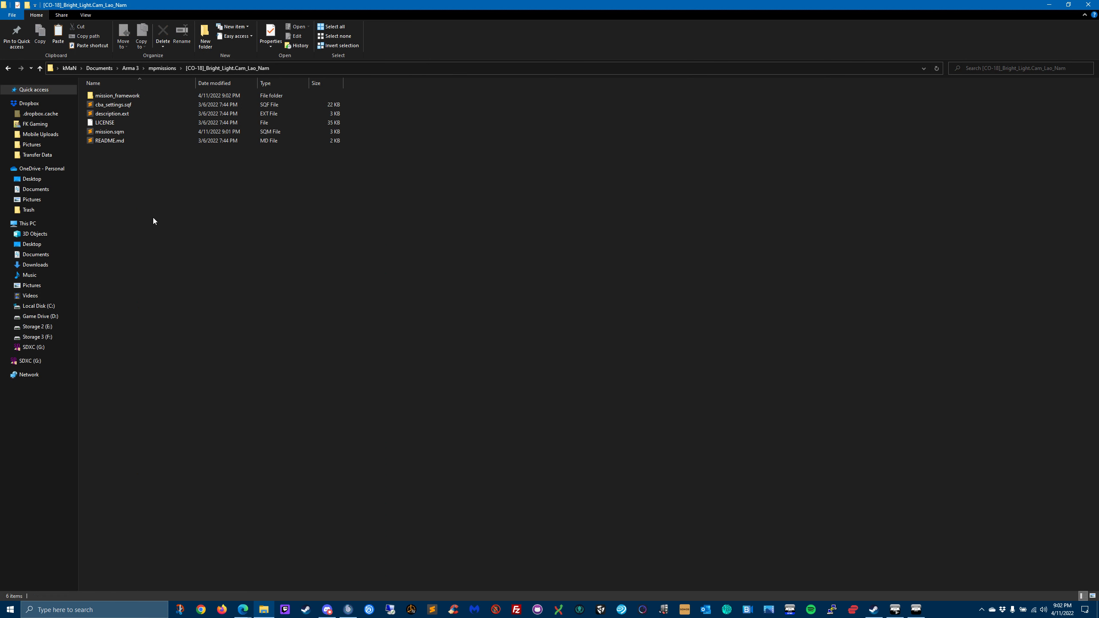
{"action": "left_click", "coordinate": [110, 135]}
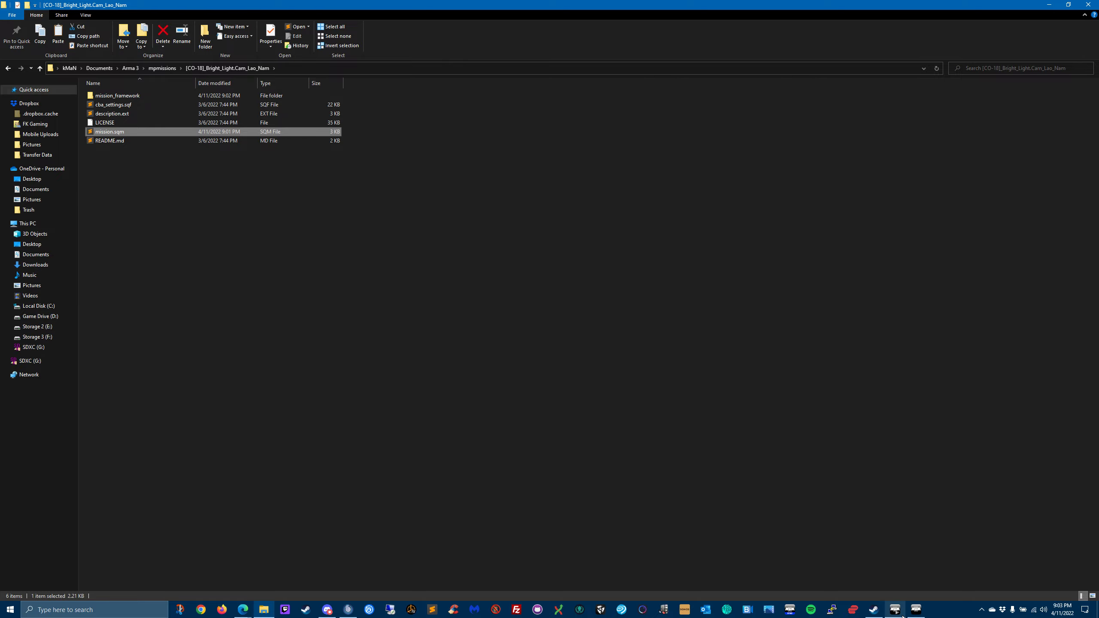
{"action": "left_click", "coordinate": [917, 612]}
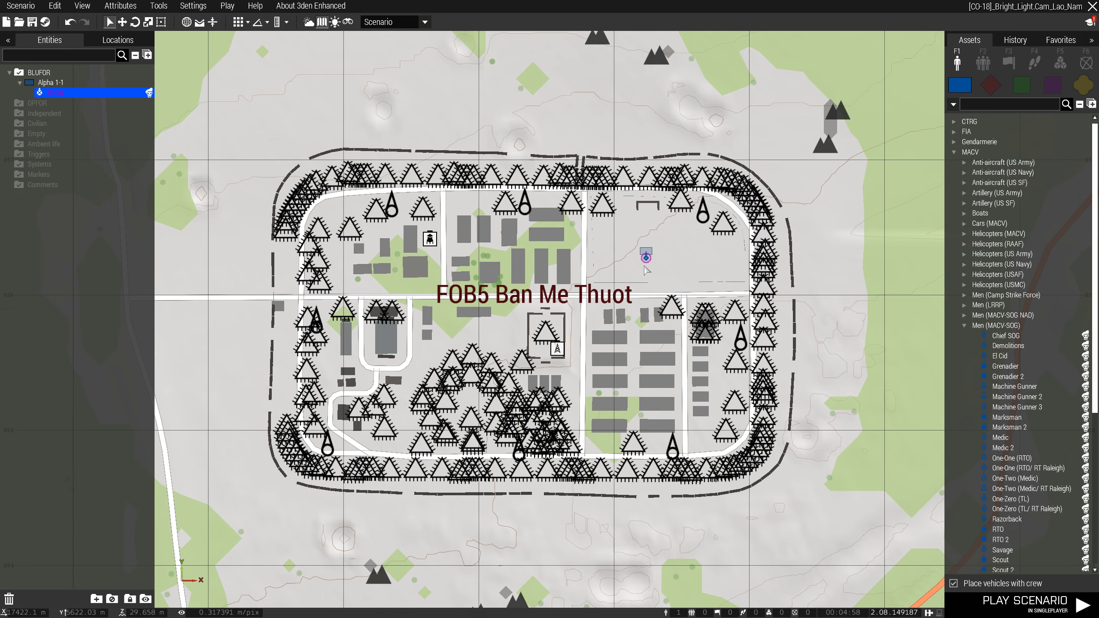
{"action": "key", "text": "alt+Tab"}
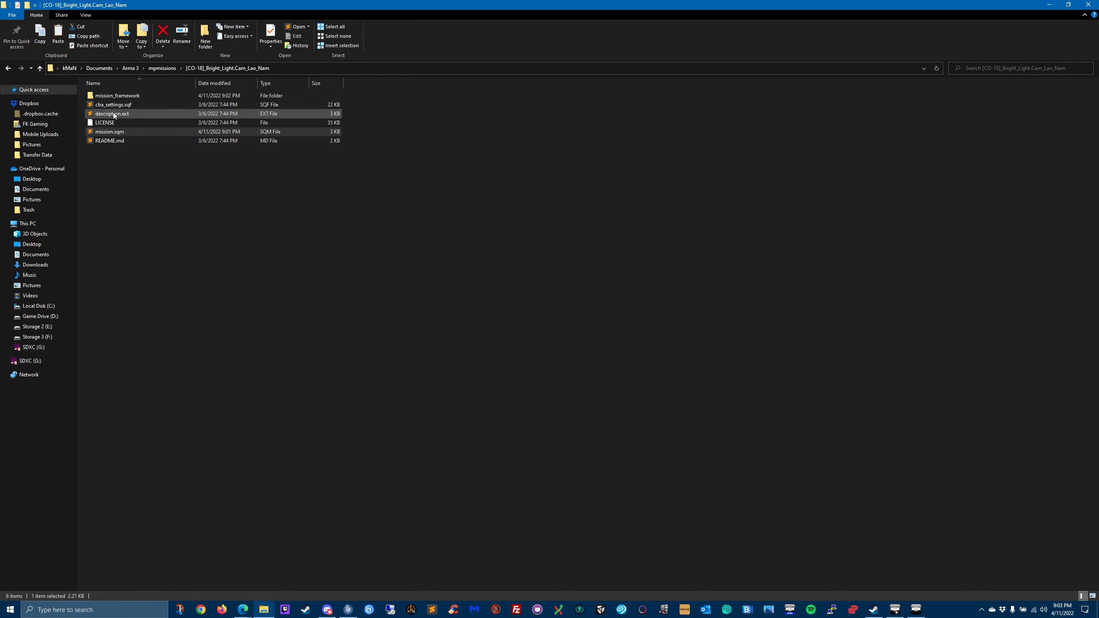
{"action": "left_click", "coordinate": [8, 68]}
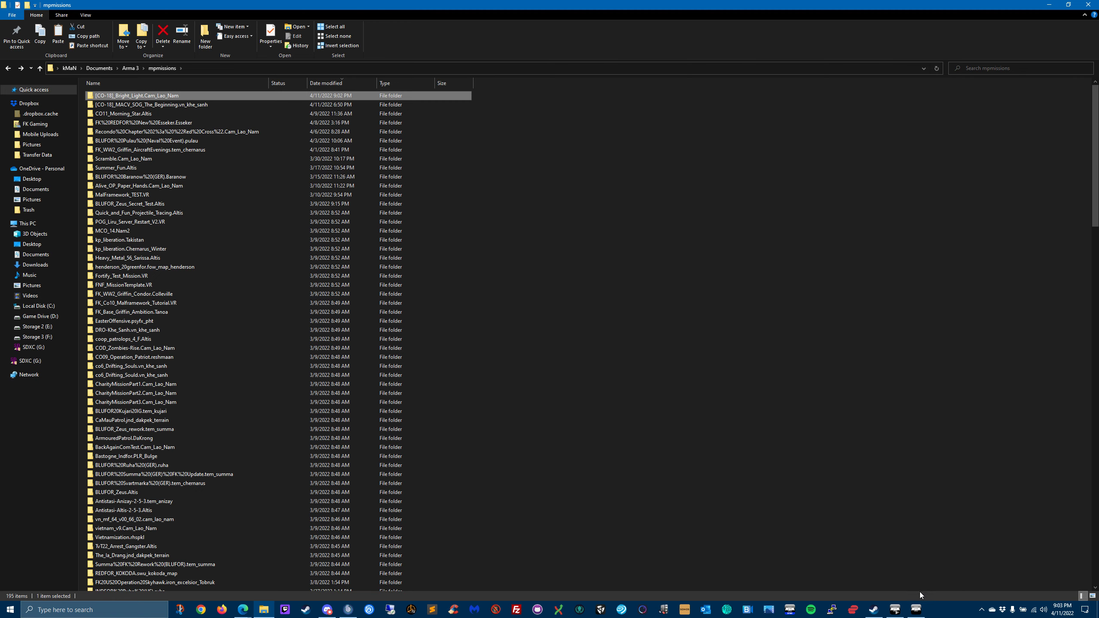
Step: Switch to the Arma 3 Eden Editor and reopen the [CO-18]_Bright_Light scenario from MPMissions to load the framework
{"action": "left_click", "coordinate": [917, 609]}
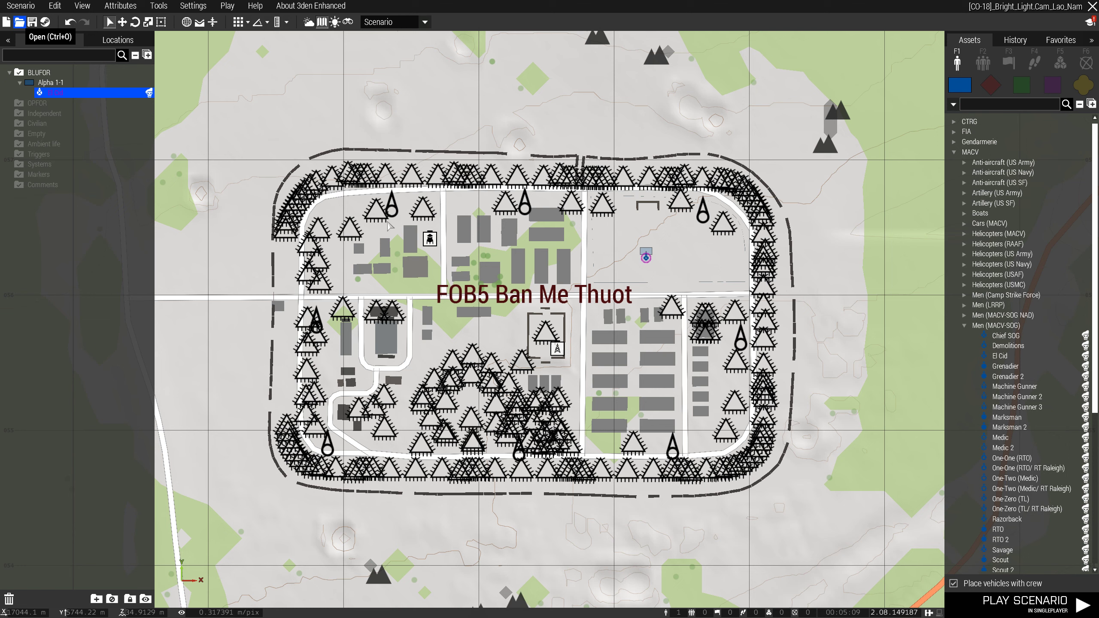
{"action": "key", "text": "ctrl+o"}
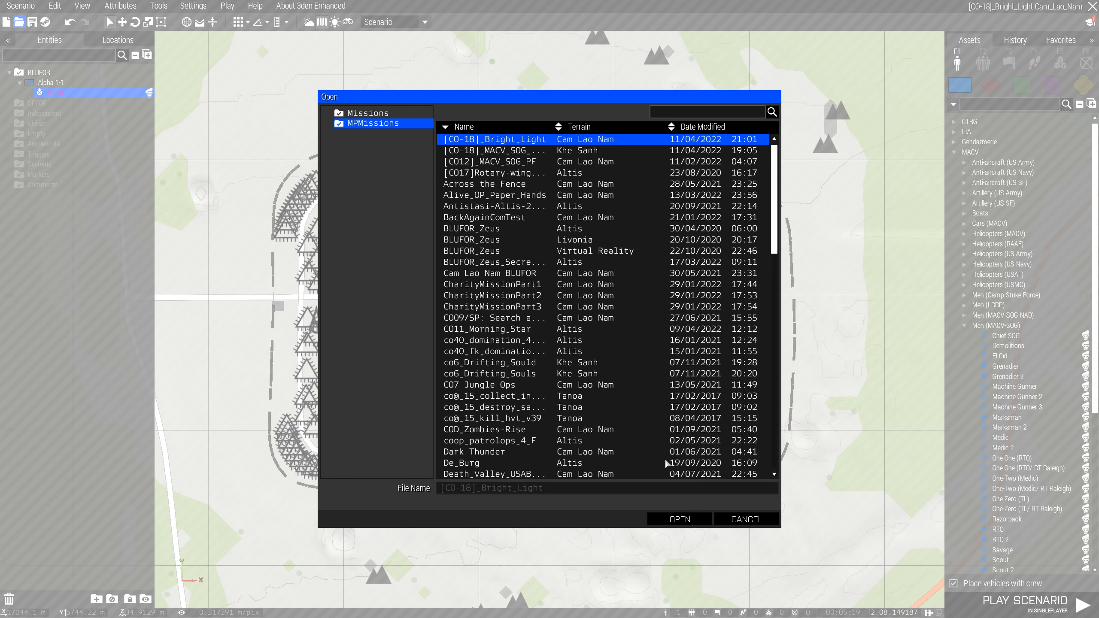
{"action": "left_click", "coordinate": [670, 519]}
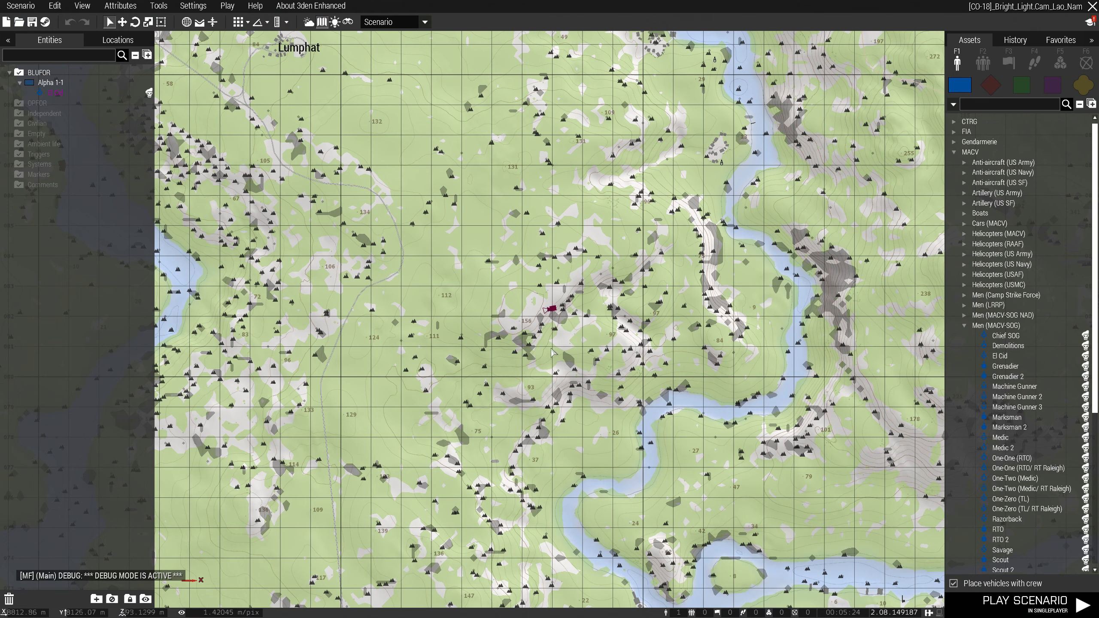
Step: Locate the placed Alpha 1-1 unit at FOB5 Ban Me Thuot on the map and examine the base around it
{"action": "scroll", "coordinate": [556, 352], "scroll_direction": "down", "scroll_amount": 10}
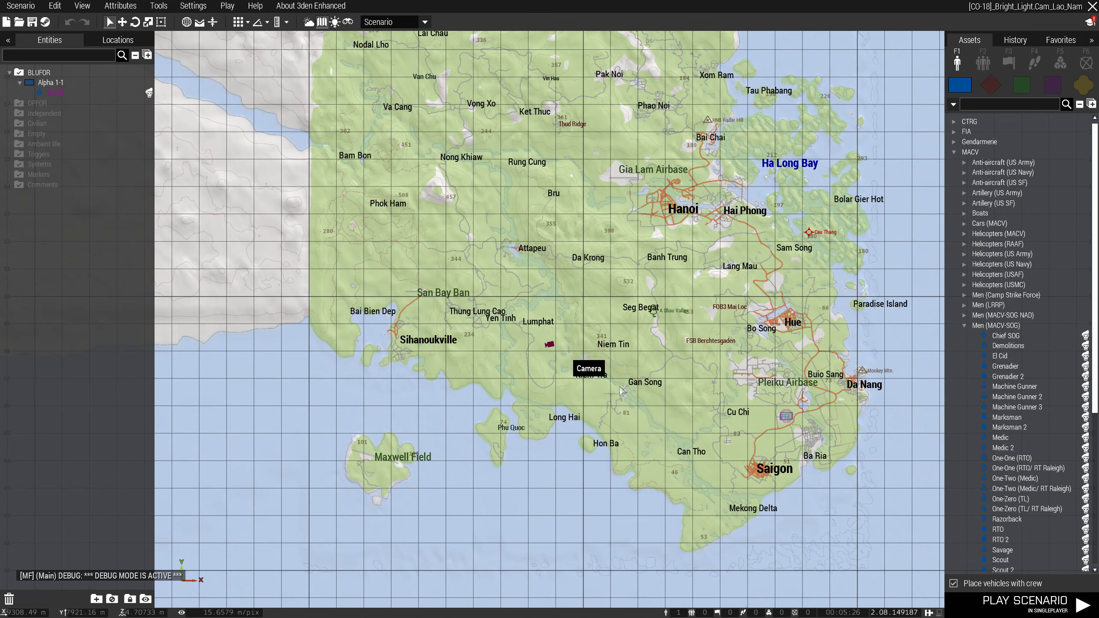
{"action": "scroll", "coordinate": [620, 391], "scroll_direction": "up", "scroll_amount": 8}
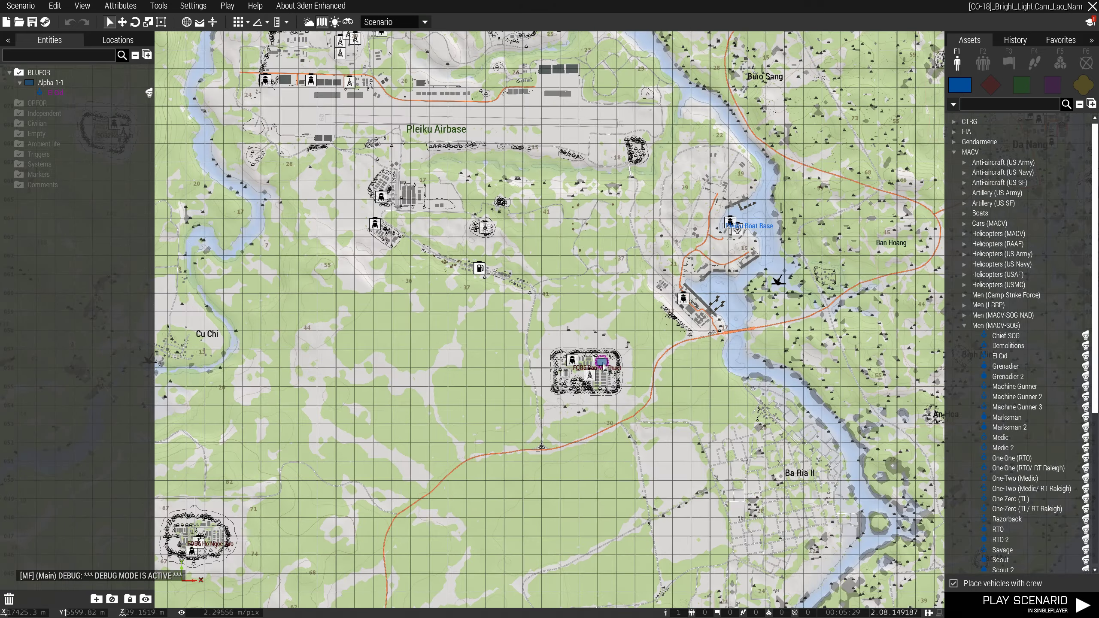
{"action": "scroll", "coordinate": [604, 367], "scroll_direction": "up", "scroll_amount": 12}
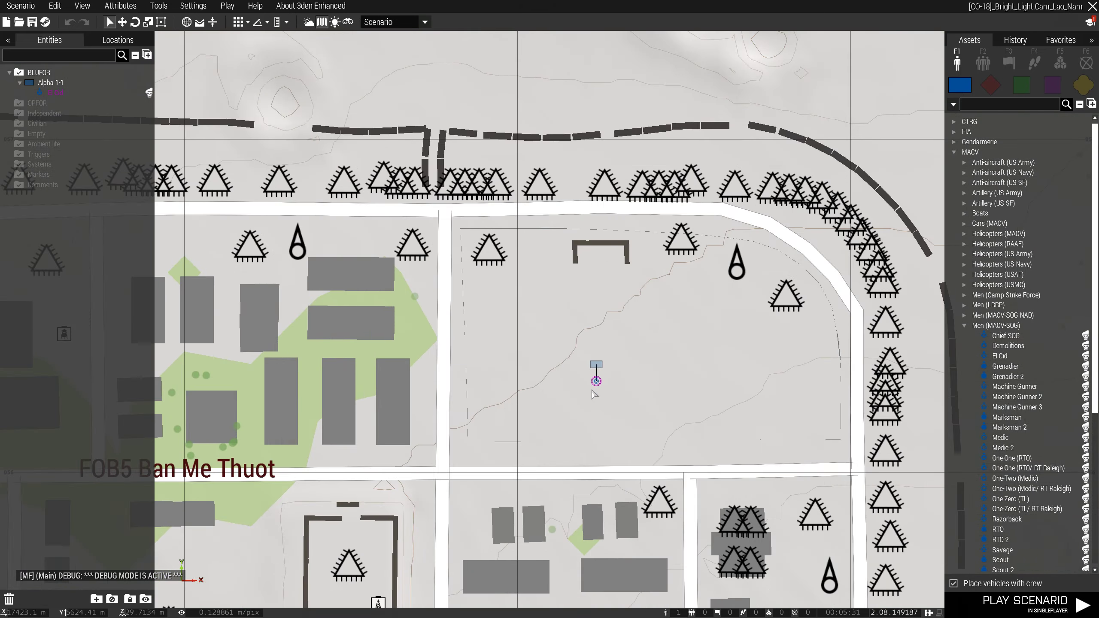
{"action": "scroll", "coordinate": [596, 392], "scroll_direction": "up", "scroll_amount": 3}
{"action": "scroll", "coordinate": [603, 388], "scroll_direction": "down", "scroll_amount": 4}
{"action": "scroll", "coordinate": [518, 366], "scroll_direction": "down", "scroll_amount": 2}
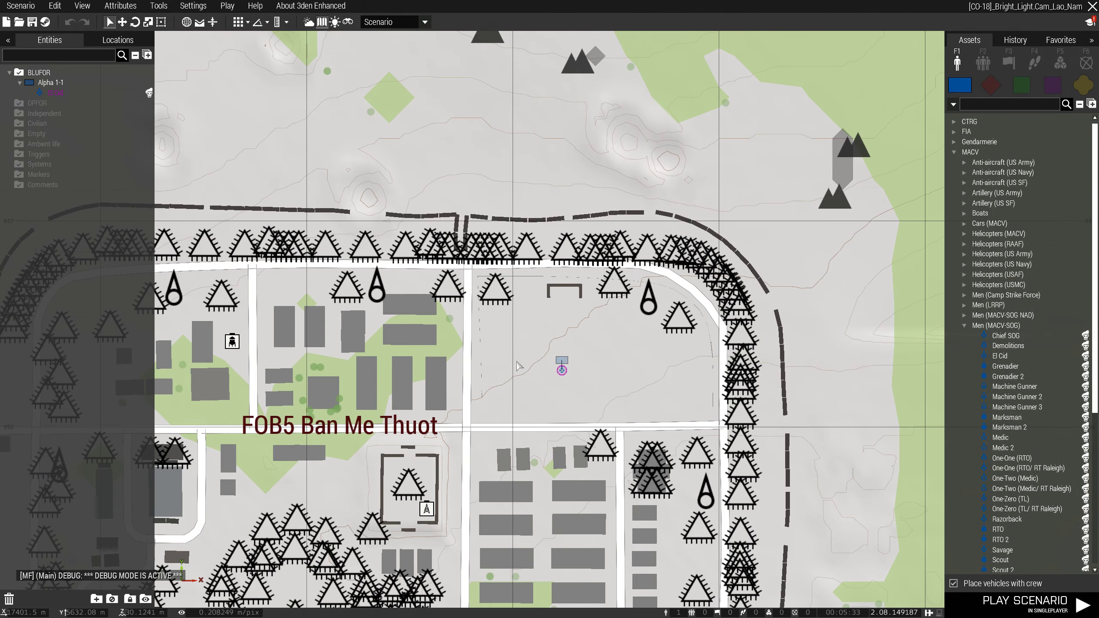
{"action": "scroll", "coordinate": [518, 366], "scroll_direction": "down", "scroll_amount": 3}
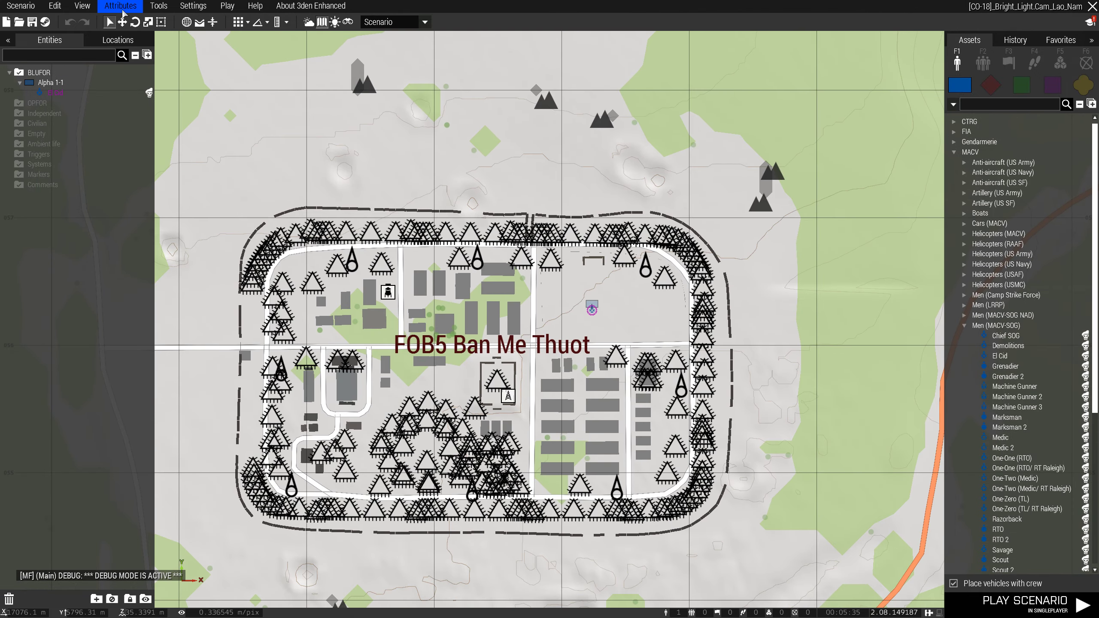
Step: Open the scenario's General attributes
{"action": "left_click", "coordinate": [121, 11]}
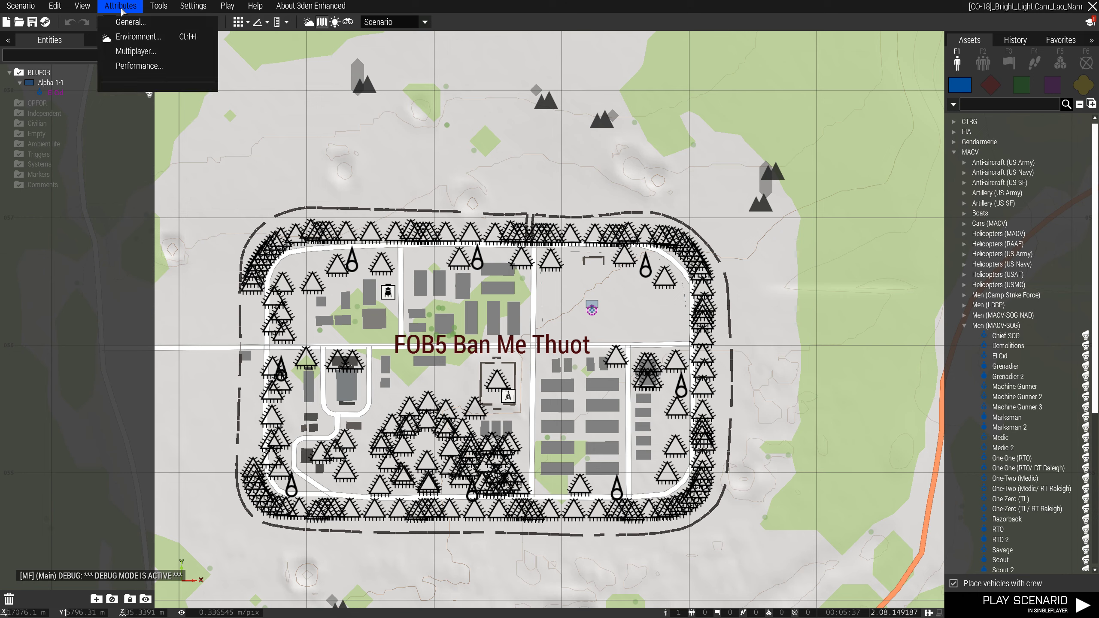
{"action": "left_click", "coordinate": [124, 22]}
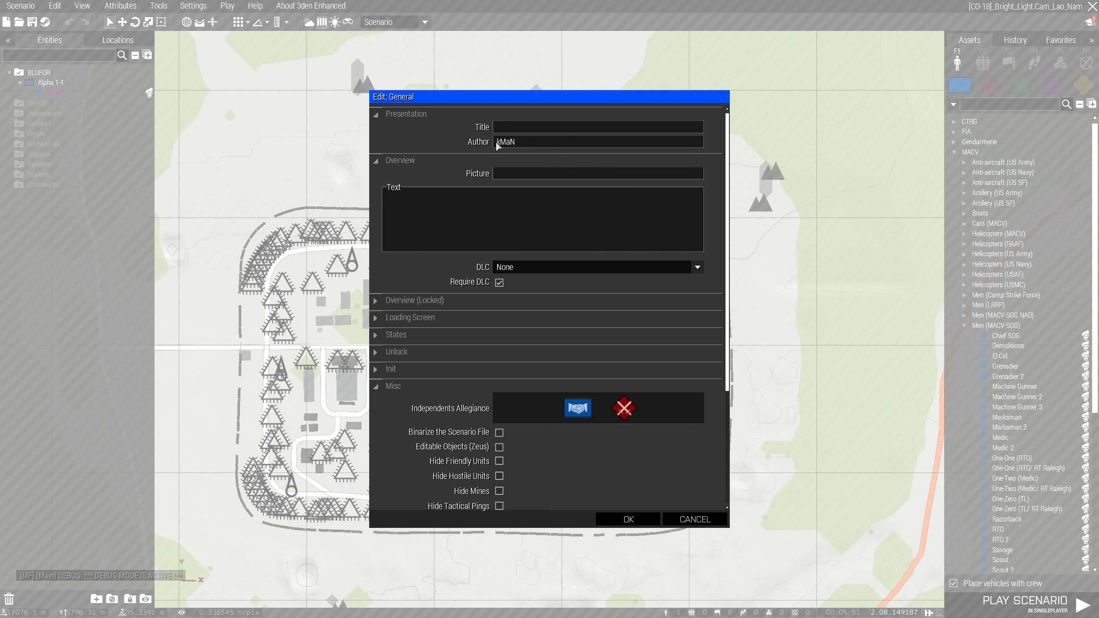
{"action": "type", "text": "made by"}
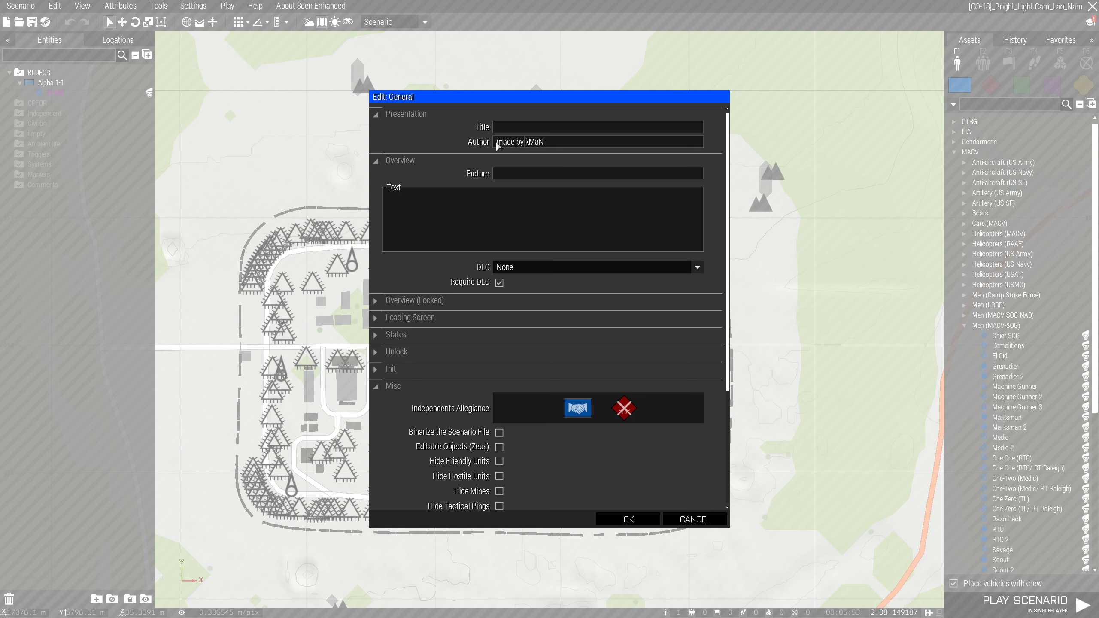
{"action": "key", "text": "BackSpace"}
{"action": "key", "text": "BackSpace"}
{"action": "key", "text": "BackSpace"}
{"action": "key", "text": "BackSpace"}
{"action": "key", "text": "BackSpace"}
{"action": "key", "text": "BackSpace"}
{"action": "key", "text": "BackSpace"}
{"action": "key", "text": "BackSpace"}
Step: Switch to File Explorer, open description.ext from the Bright Light mission folder to examine its settings, and close it
{"action": "key", "text": "alt+Tab"}
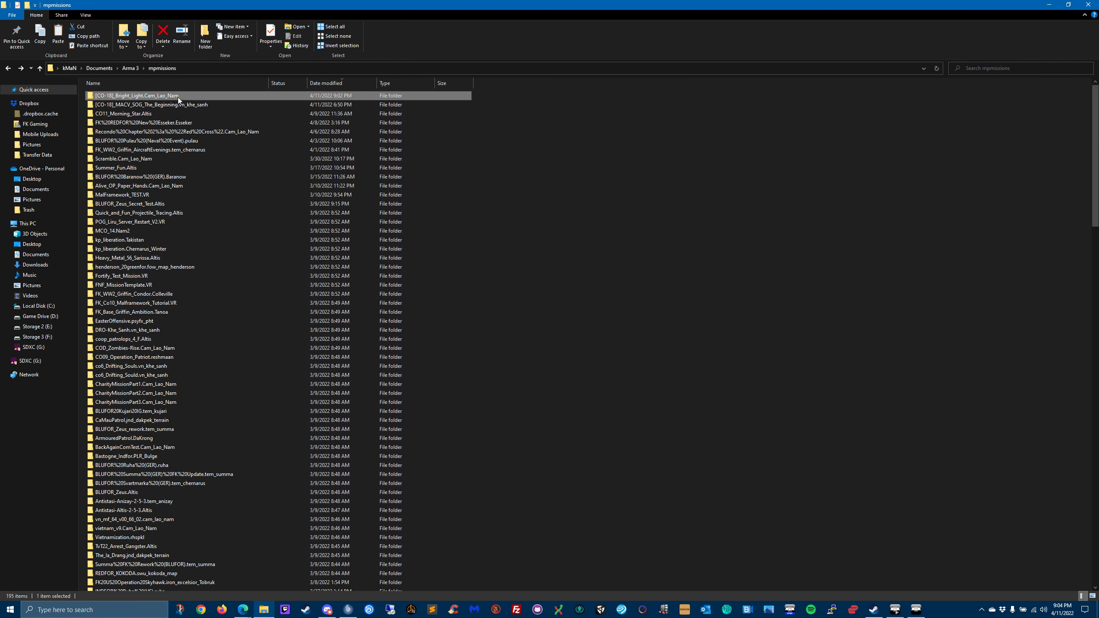
{"action": "double_click", "coordinate": [177, 96]}
{"action": "double_click", "coordinate": [109, 113]}
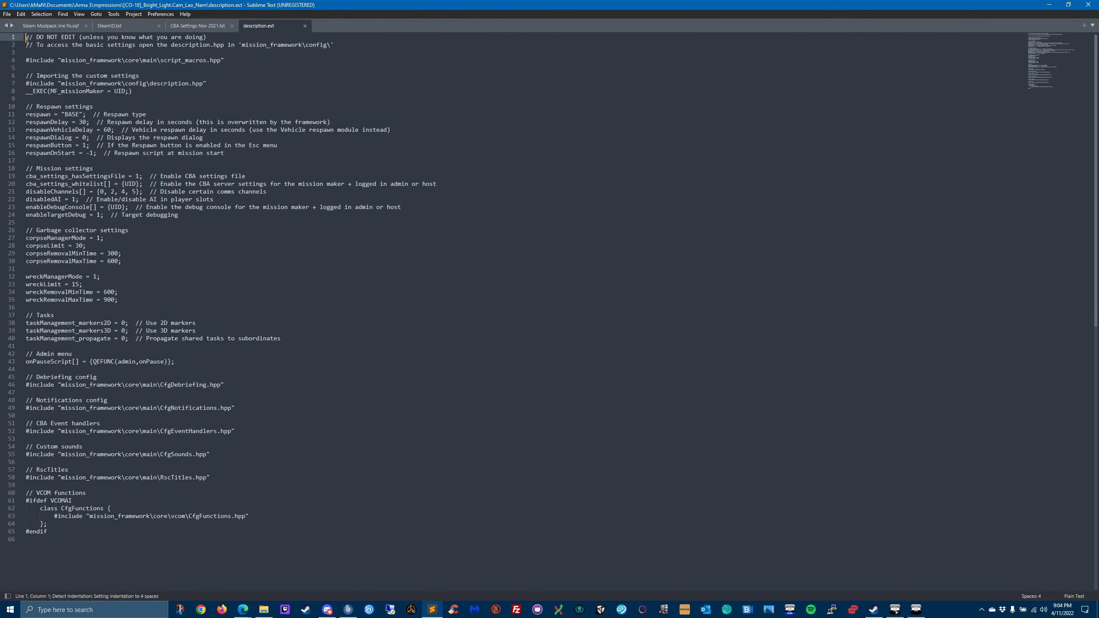
{"action": "left_click", "coordinate": [305, 27]}
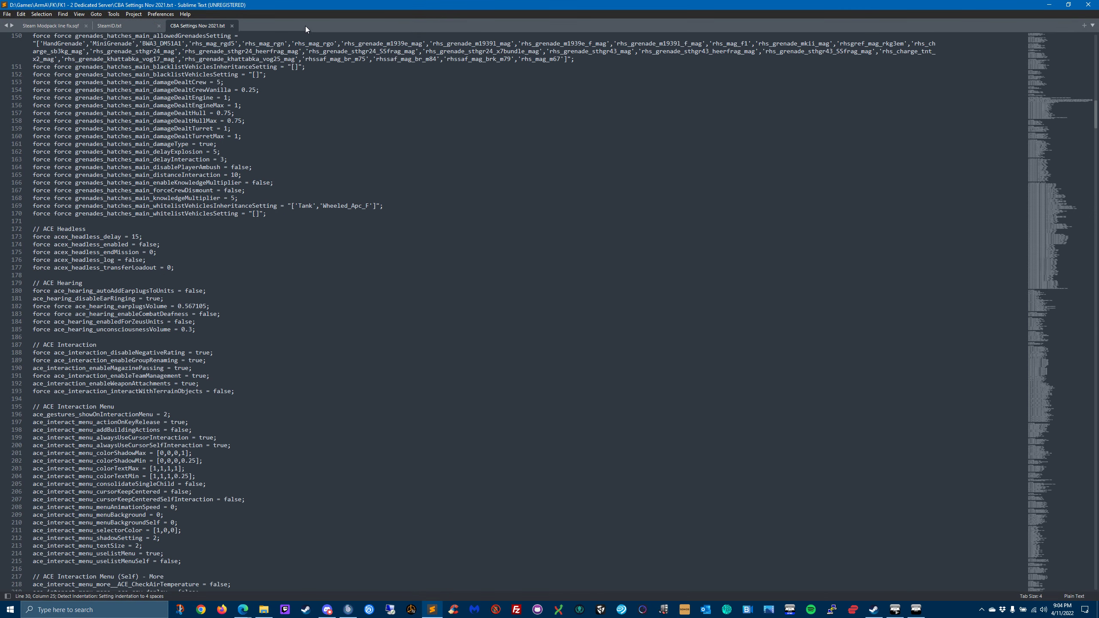
{"action": "left_click", "coordinate": [1089, 5]}
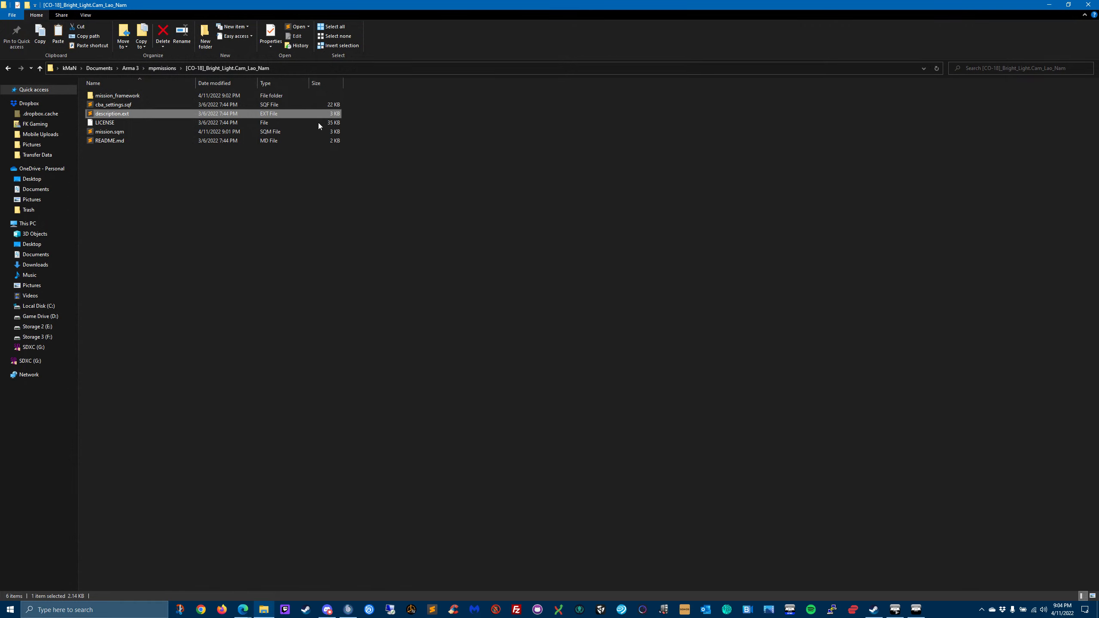
Step: Examine the mission name, author and loading screen entries in mission_framework\config\description.hpp, close it, and switch back to the Eden Editor
{"action": "double_click", "coordinate": [127, 96]}
{"action": "double_click", "coordinate": [108, 96]}
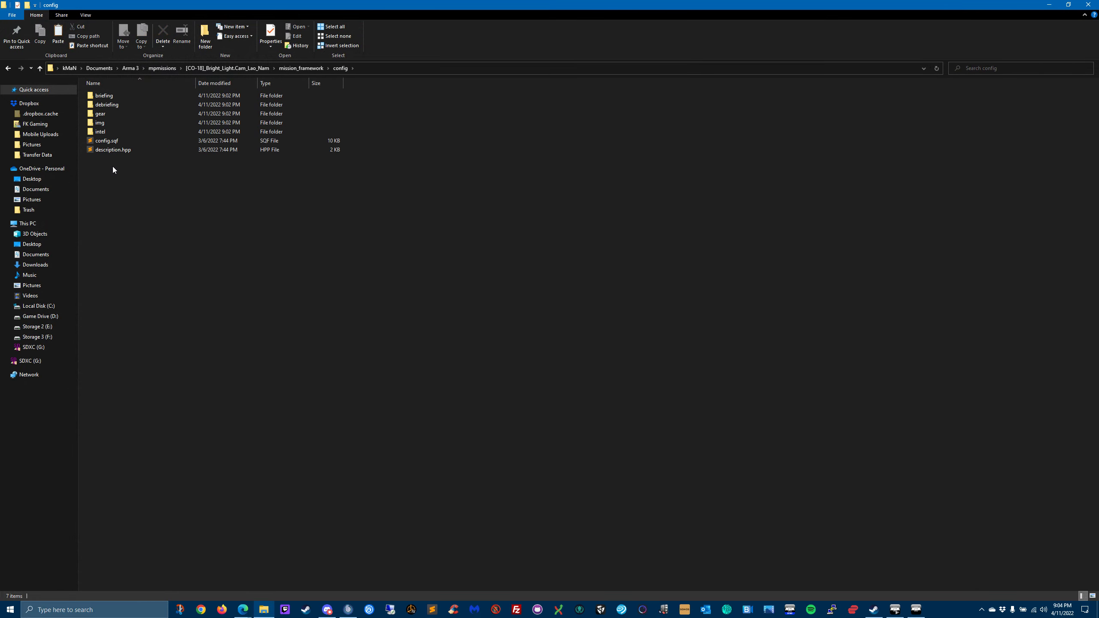
{"action": "double_click", "coordinate": [115, 150]}
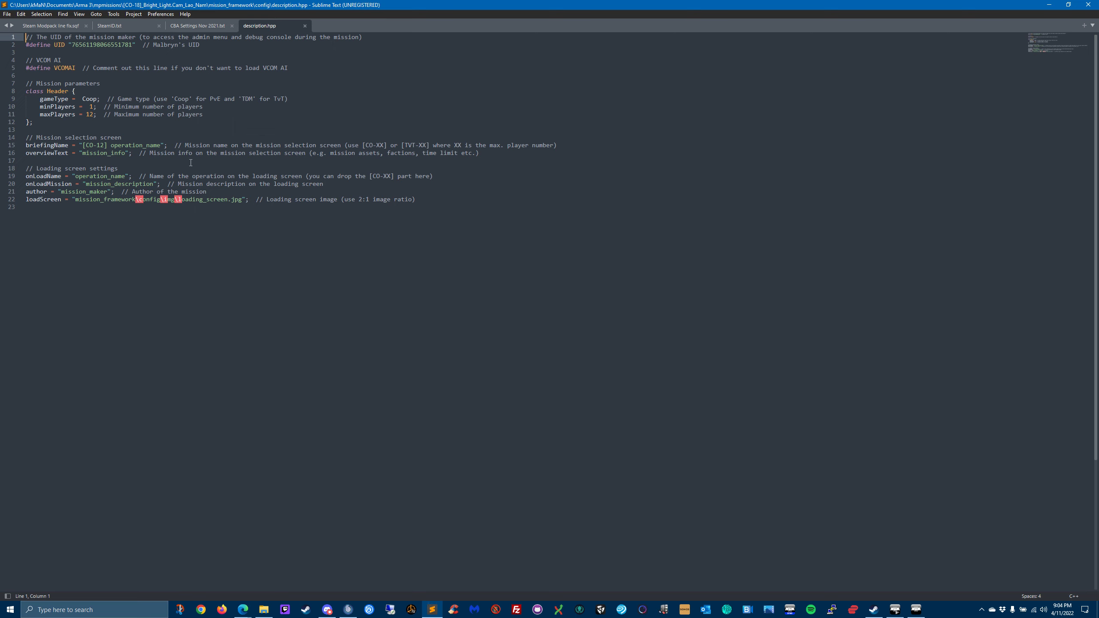
{"action": "left_click", "coordinate": [305, 26]}
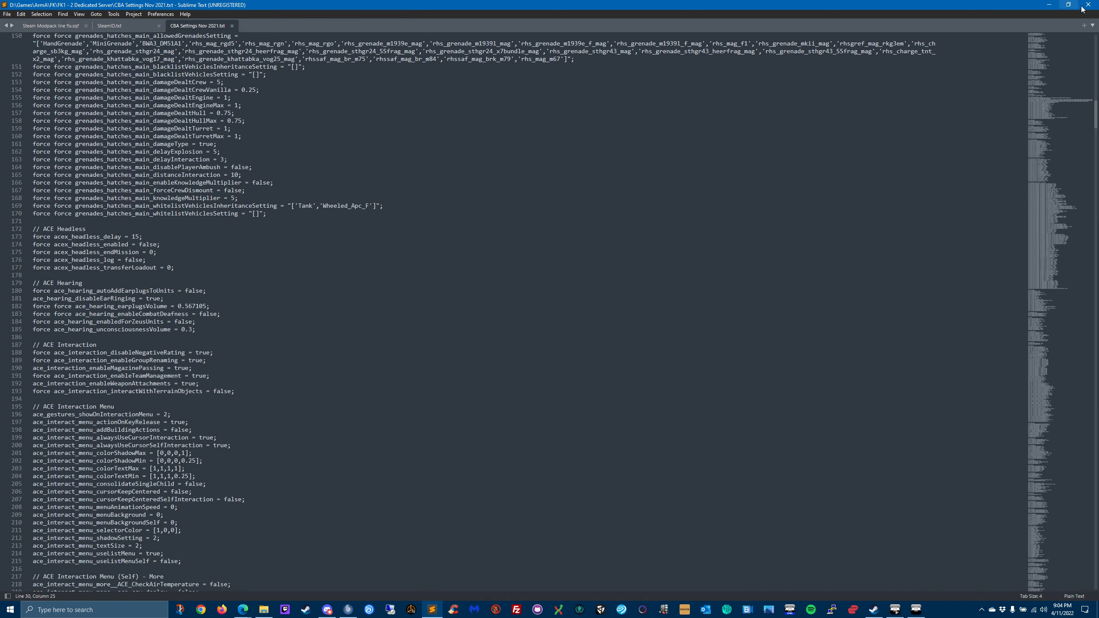
{"action": "left_click", "coordinate": [1068, 6]}
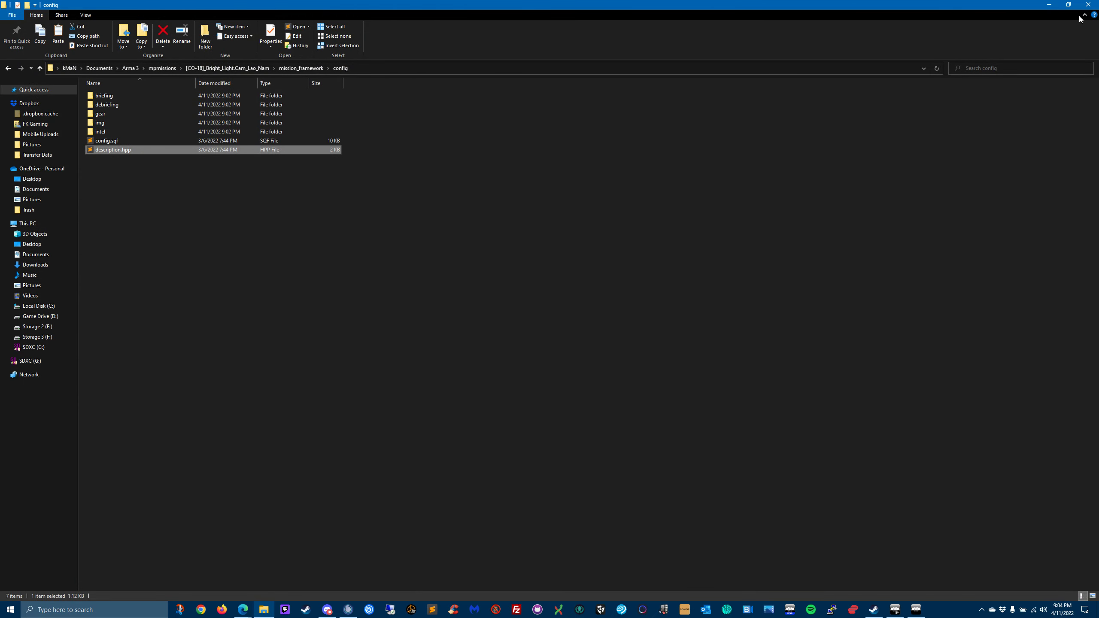
{"action": "left_click", "coordinate": [1049, 5]}
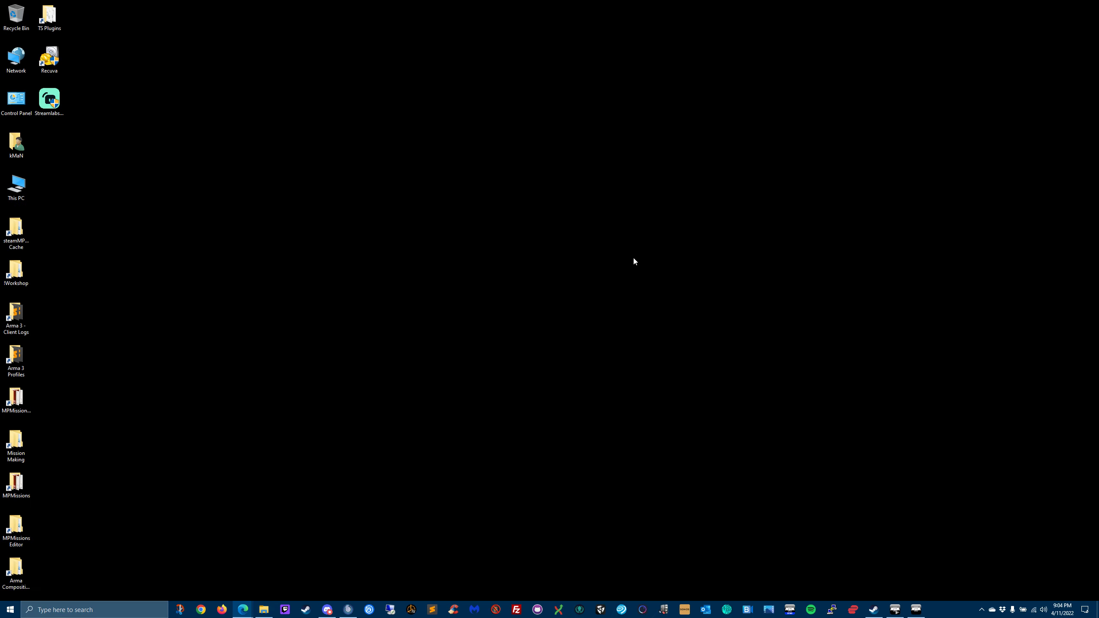
{"action": "left_click", "coordinate": [916, 610]}
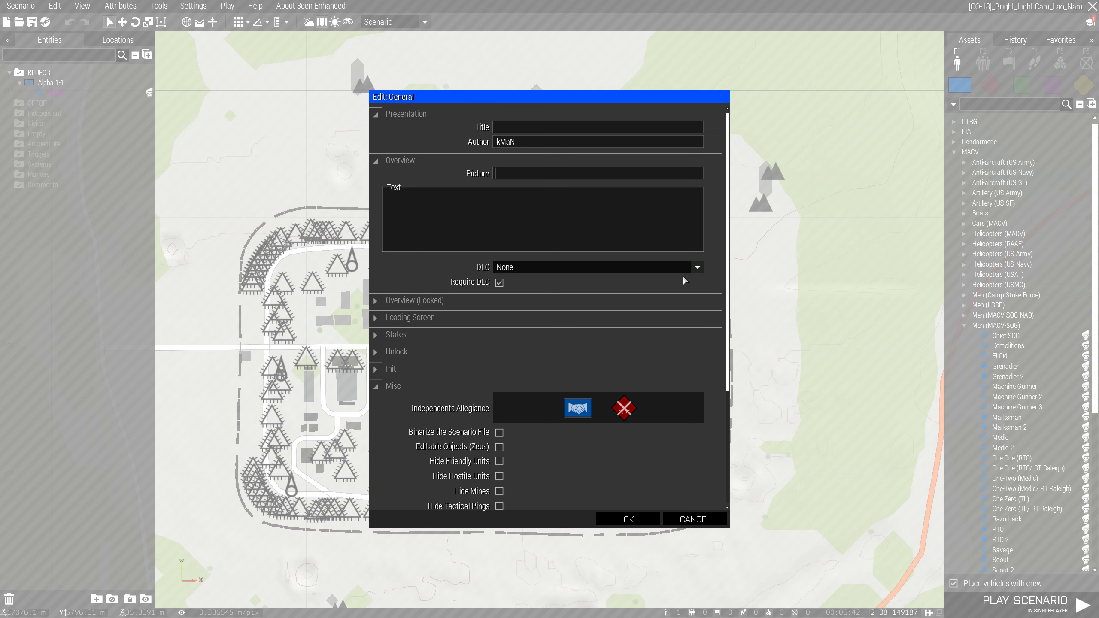
Step: Set the scenario's DLC to Arma 3 Creator DLC: S.O.G. Prairie Fire
{"action": "left_click", "coordinate": [696, 266]}
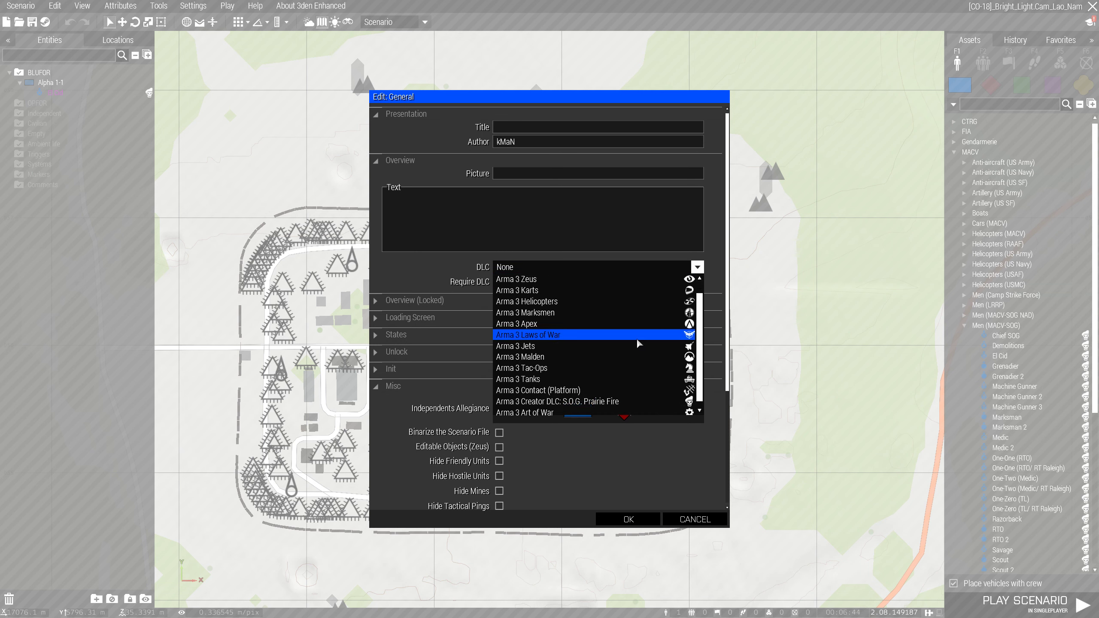
{"action": "left_click", "coordinate": [563, 399]}
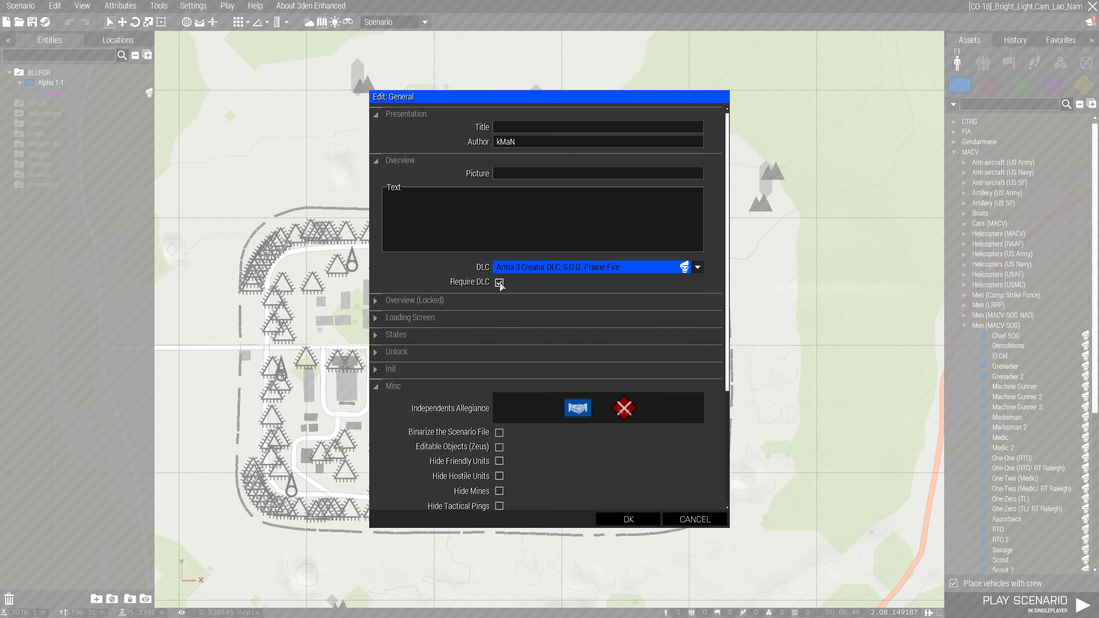
Step: Examine the Overview (Locked), Loading Screen, States, Unlock and Init sections of the General attributes, and collapse them
{"action": "left_click", "coordinate": [377, 300]}
{"action": "left_click", "coordinate": [377, 299]}
{"action": "left_click", "coordinate": [378, 160]}
{"action": "left_click", "coordinate": [375, 194]}
{"action": "left_click", "coordinate": [375, 193]}
{"action": "left_click", "coordinate": [376, 211]}
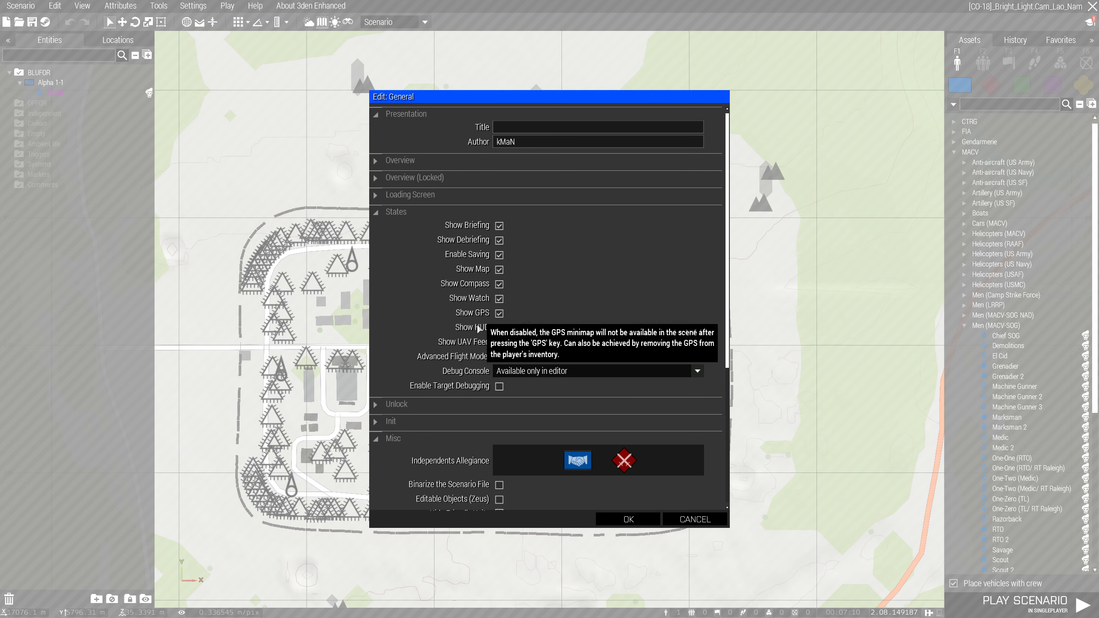
{"action": "left_click", "coordinate": [377, 212]}
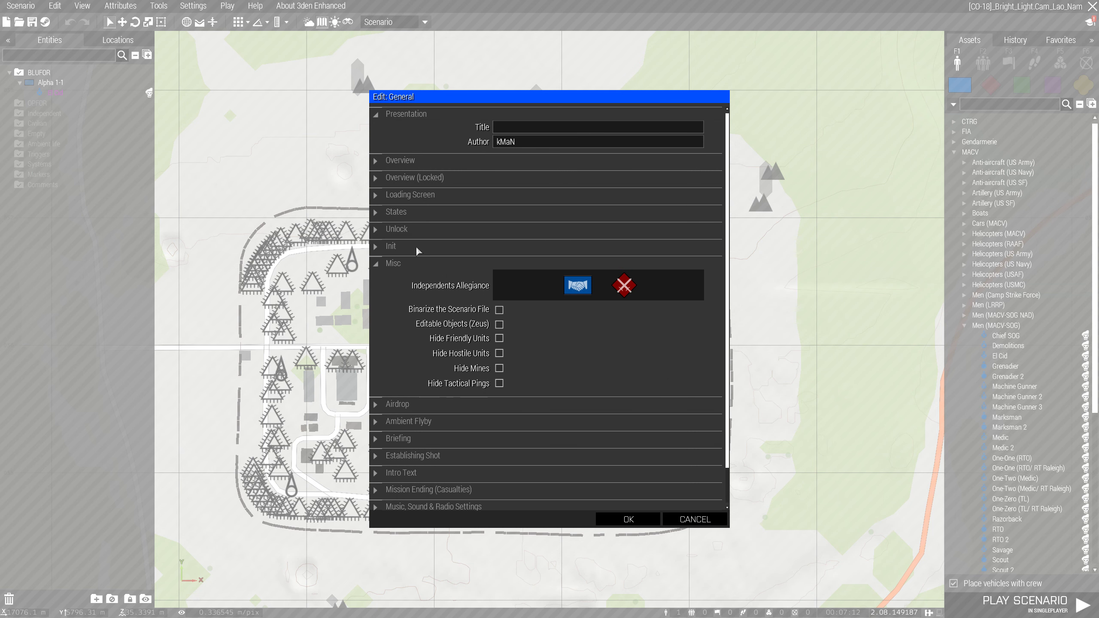
{"action": "left_click", "coordinate": [375, 229]}
{"action": "left_click", "coordinate": [374, 229]}
{"action": "left_click", "coordinate": [376, 249]}
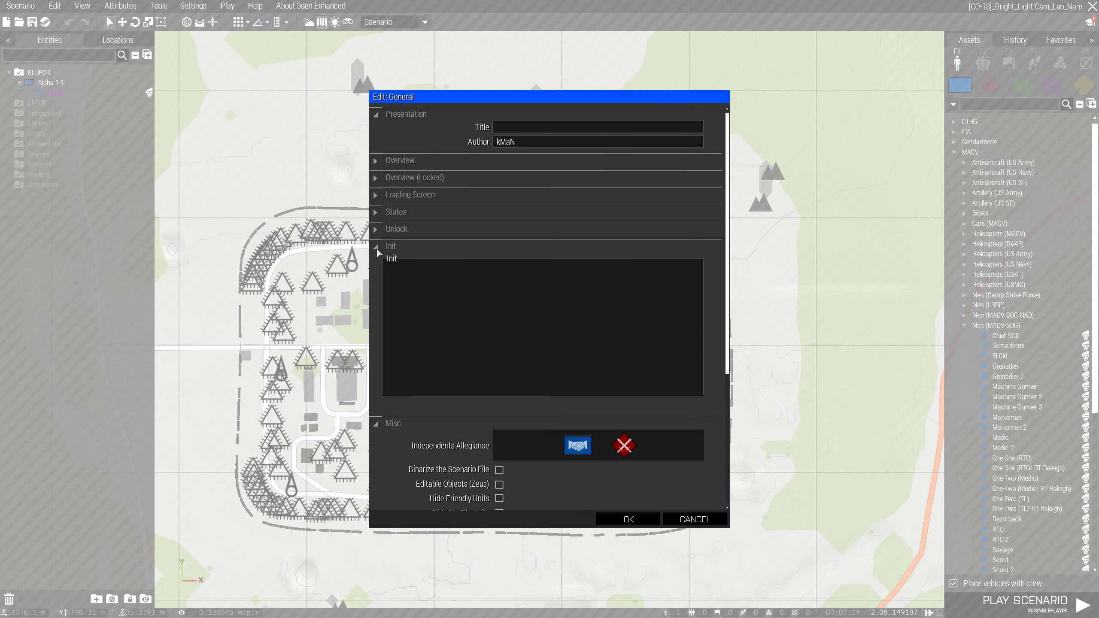
{"action": "left_click", "coordinate": [377, 248]}
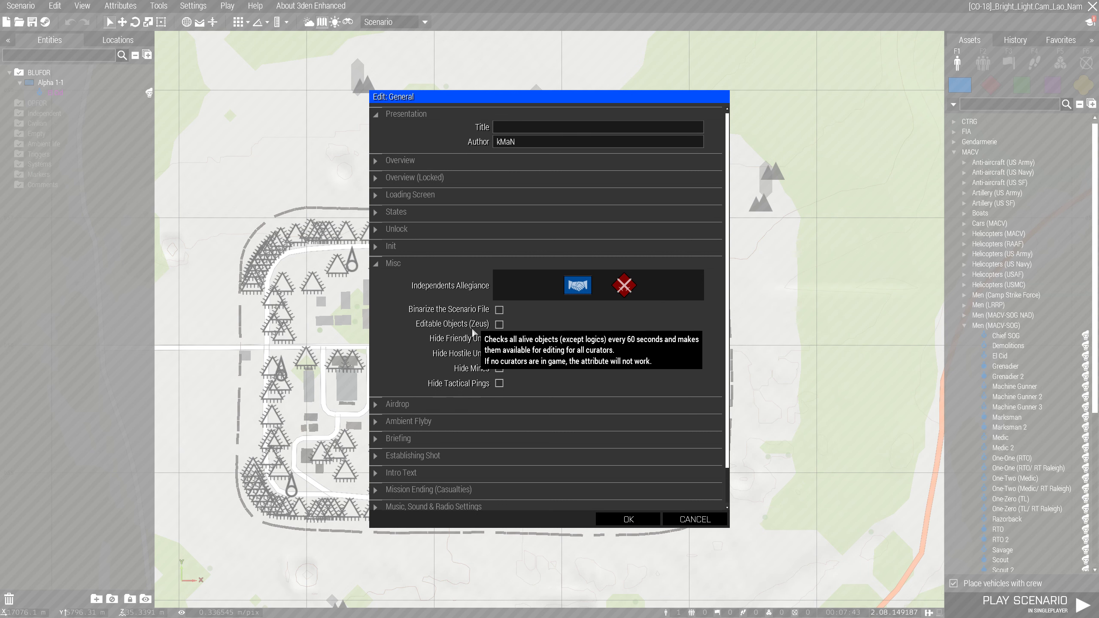
Step: Collapse the Misc section and examine the Airdrop, Establishing Shot and Briefing options
{"action": "left_click", "coordinate": [377, 265]}
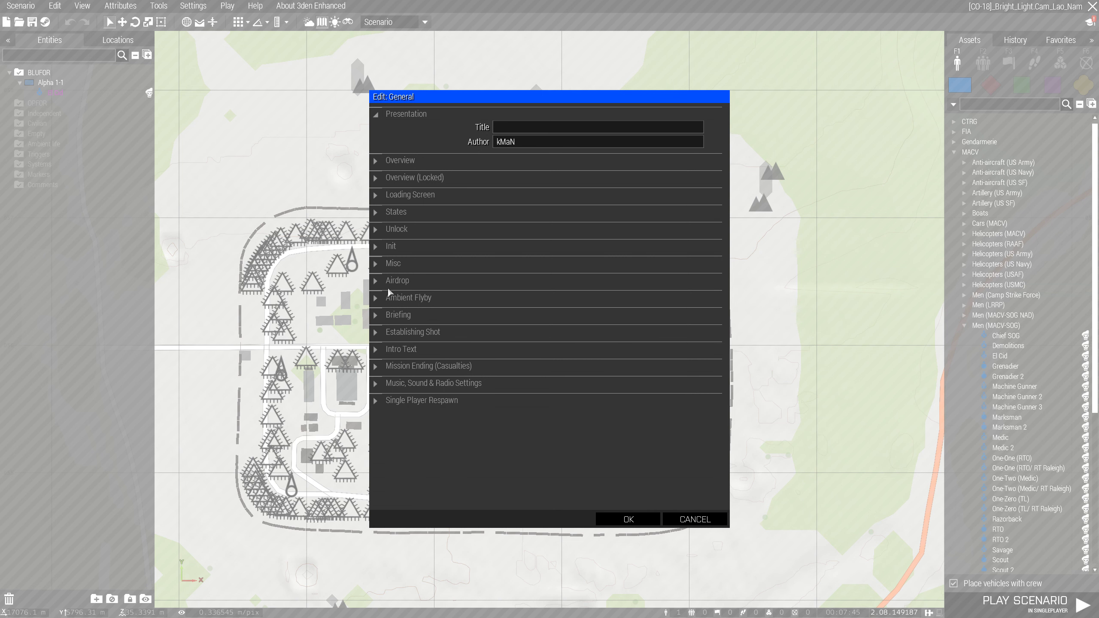
{"action": "left_click", "coordinate": [378, 280]}
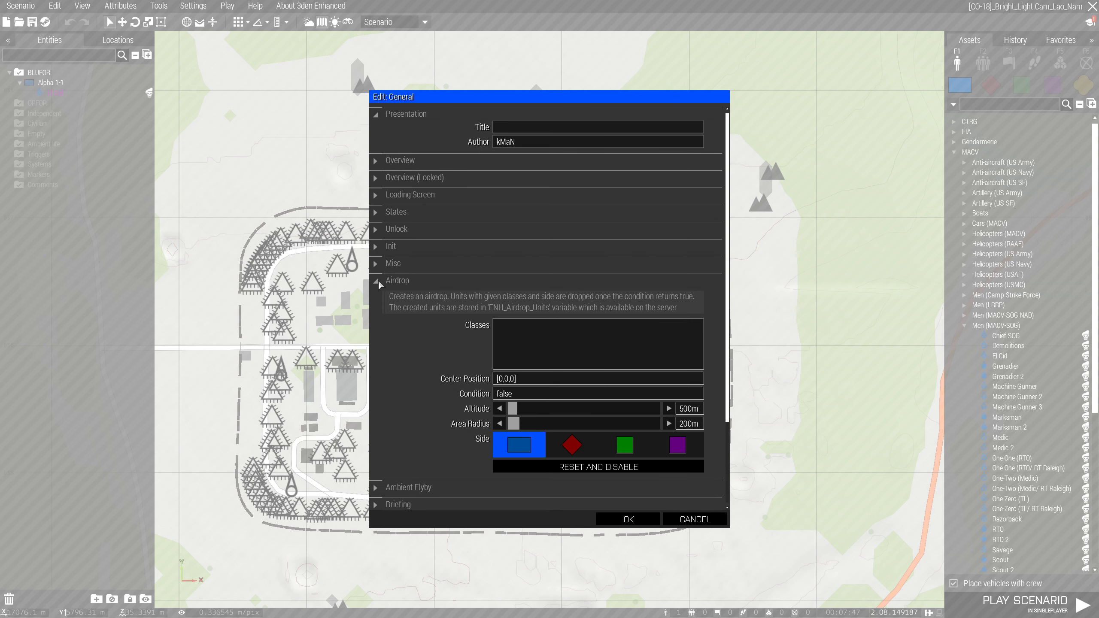
{"action": "left_click", "coordinate": [377, 280]}
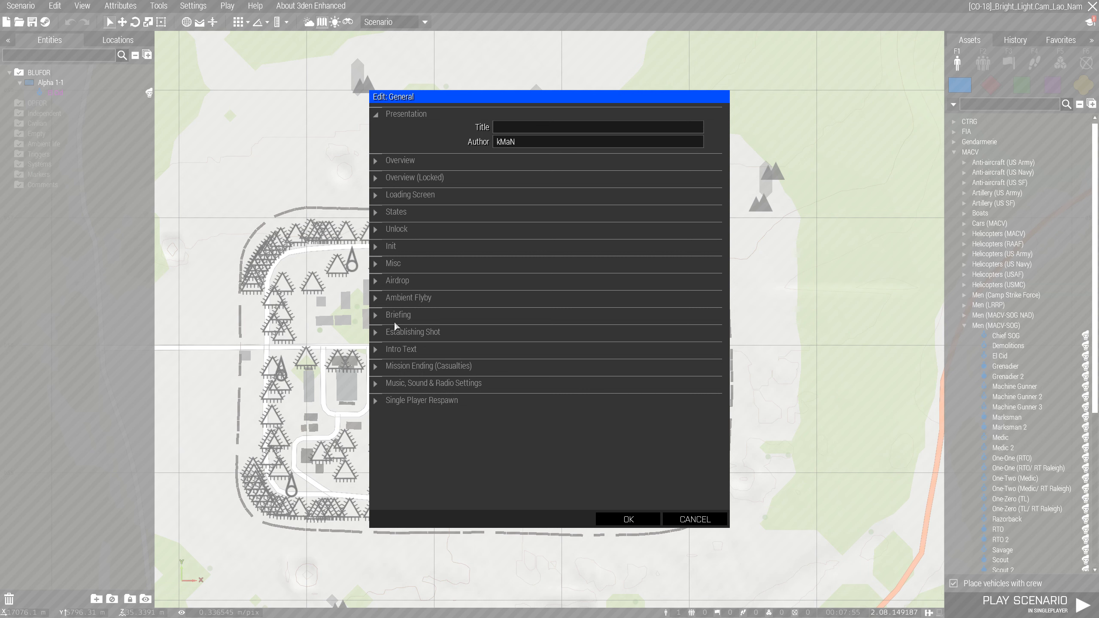
{"action": "left_click", "coordinate": [377, 333]}
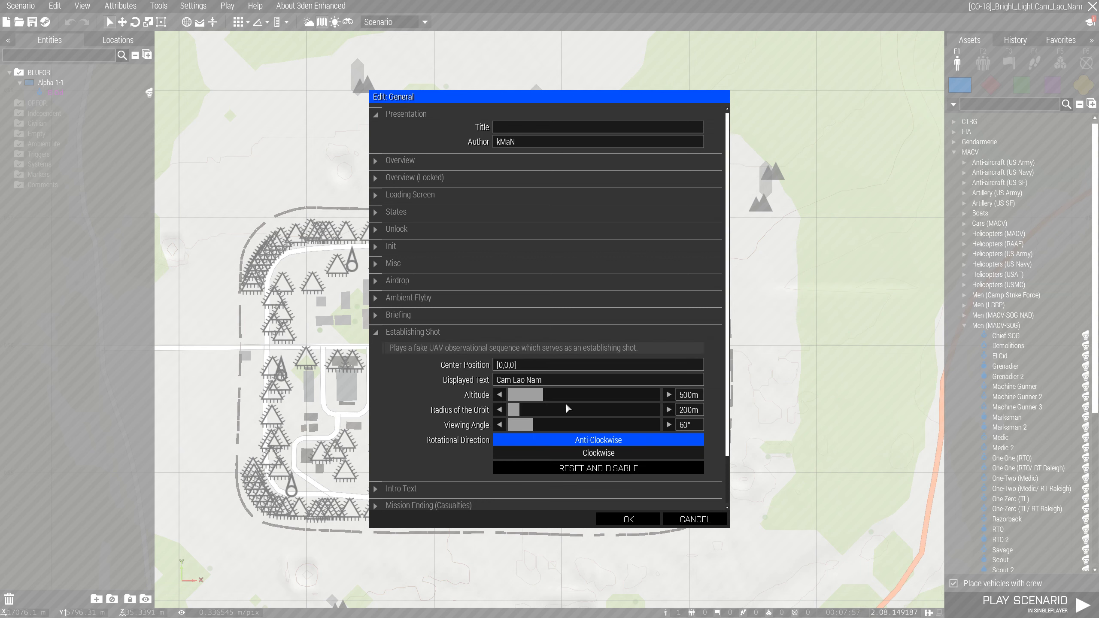
{"action": "left_click", "coordinate": [379, 330]}
{"action": "left_click", "coordinate": [377, 315]}
{"action": "left_click", "coordinate": [377, 314]}
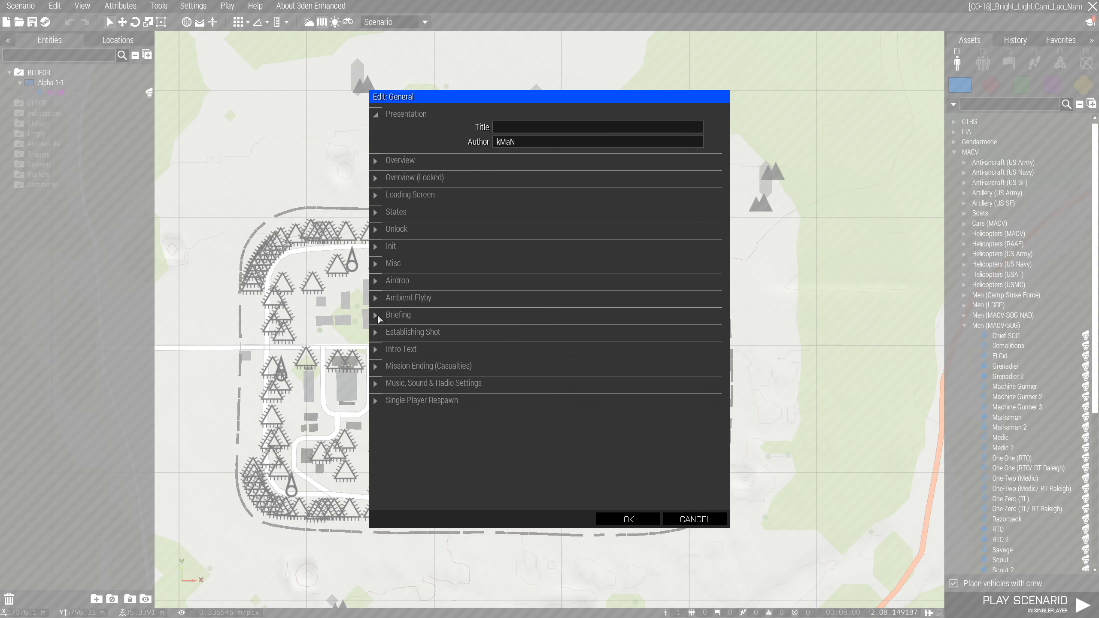
Step: Check the Intro Text, Single Player Respawn and Music, Sound & Radio Settings sections, and apply the General attributes
{"action": "left_click", "coordinate": [376, 350]}
{"action": "left_click", "coordinate": [376, 351]}
{"action": "left_click", "coordinate": [376, 353]}
{"action": "left_click", "coordinate": [376, 351]}
{"action": "left_click", "coordinate": [374, 401]}
{"action": "left_click", "coordinate": [377, 399]}
{"action": "left_click", "coordinate": [377, 383]}
{"action": "left_click", "coordinate": [376, 383]}
{"action": "left_click", "coordinate": [629, 519]}
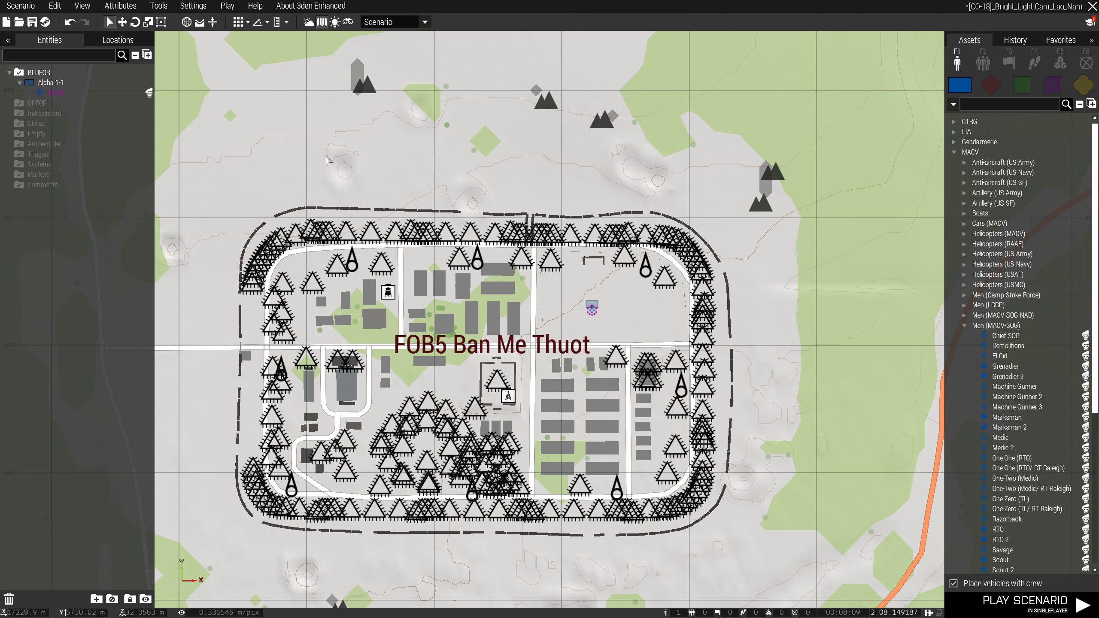
Step: Open the scenario's Environment attributes and examine the Date, Weather Forecast, Overcast and Fog settings
{"action": "left_click", "coordinate": [122, 9]}
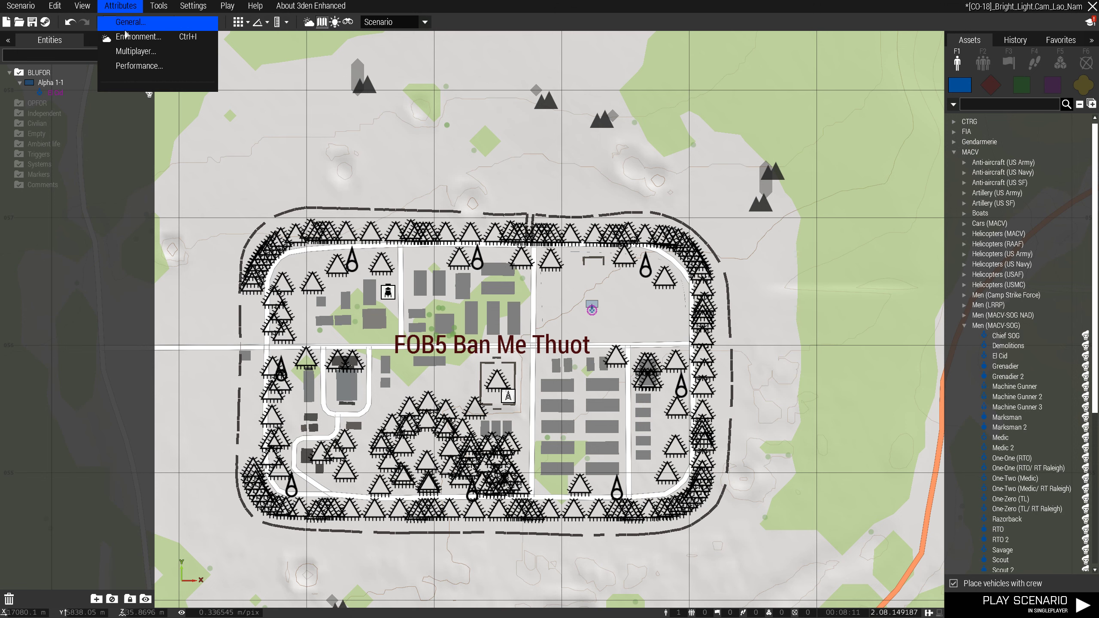
{"action": "left_click", "coordinate": [132, 37]}
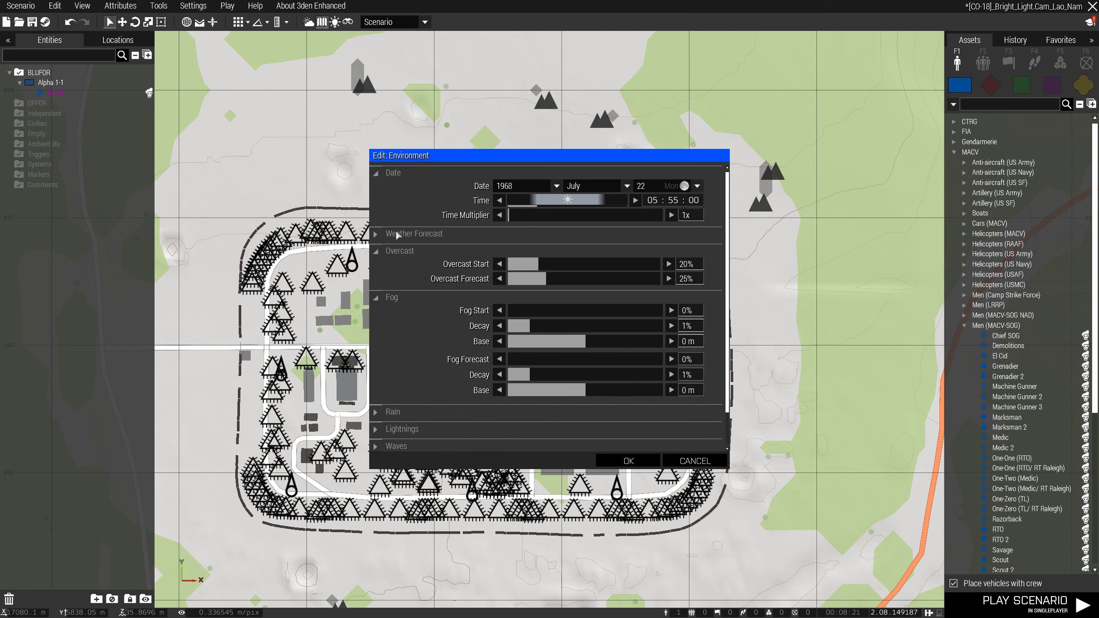
{"action": "left_click", "coordinate": [377, 235]}
{"action": "scroll", "coordinate": [630, 268], "scroll_direction": "down", "scroll_amount": 2}
{"action": "scroll", "coordinate": [629, 268], "scroll_direction": "up", "scroll_amount": 2}
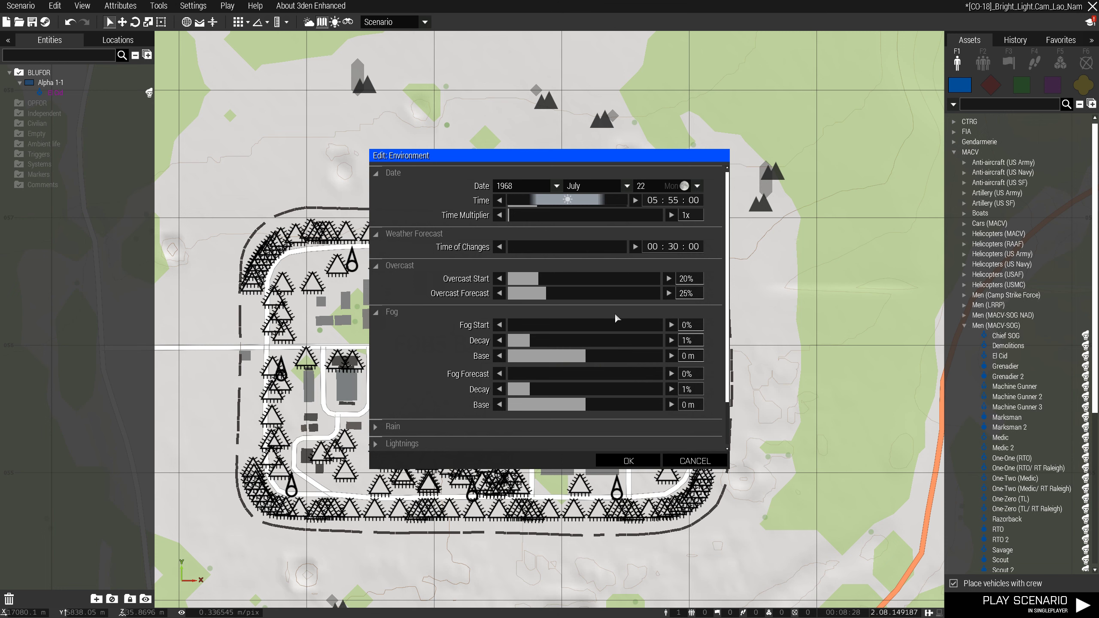
{"action": "scroll", "coordinate": [635, 320], "scroll_direction": "down", "scroll_amount": 1}
{"action": "scroll", "coordinate": [537, 265], "scroll_direction": "down", "scroll_amount": 1}
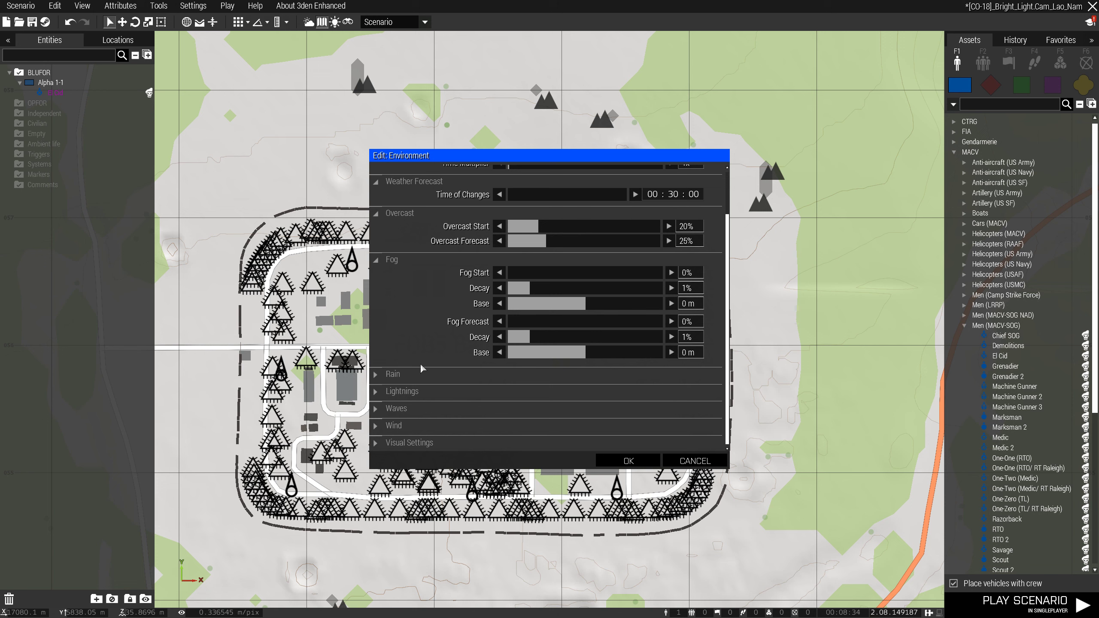
Step: Expand and examine the Rain, Lightnings, Waves, Wind and Visual Settings sections of the Environment attributes
{"action": "left_click", "coordinate": [378, 375]}
{"action": "scroll", "coordinate": [470, 329], "scroll_direction": "down", "scroll_amount": 1}
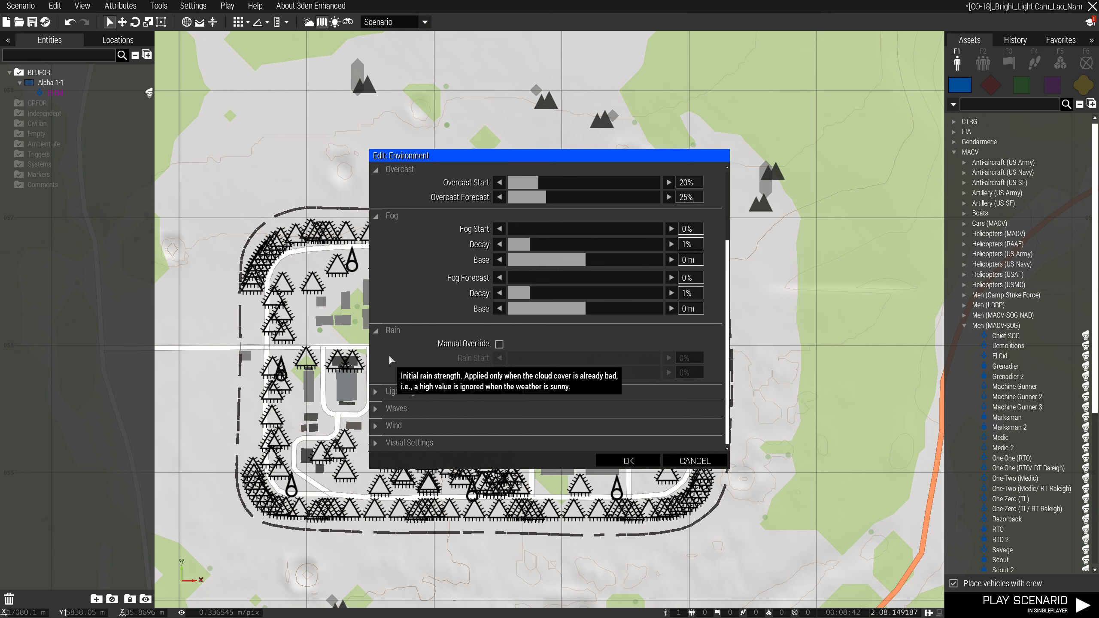
{"action": "left_click", "coordinate": [381, 392]}
{"action": "scroll", "coordinate": [476, 336], "scroll_direction": "down", "scroll_amount": 2}
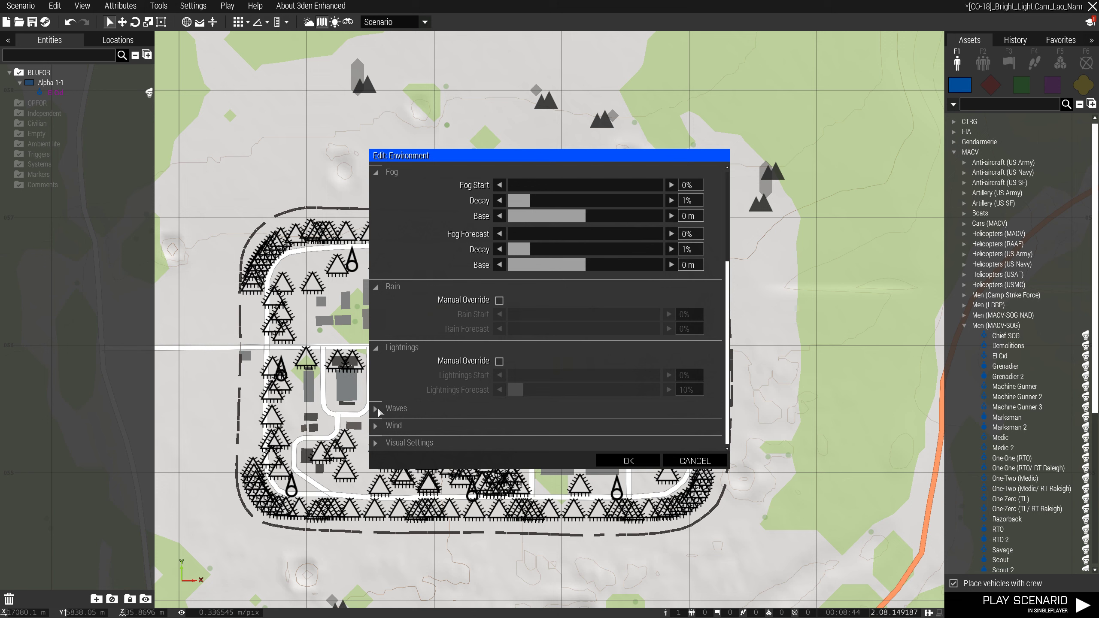
{"action": "left_click", "coordinate": [383, 411]}
{"action": "scroll", "coordinate": [383, 416], "scroll_direction": "down", "scroll_amount": 1}
{"action": "left_click", "coordinate": [383, 430]}
{"action": "scroll", "coordinate": [395, 436], "scroll_direction": "down", "scroll_amount": 2}
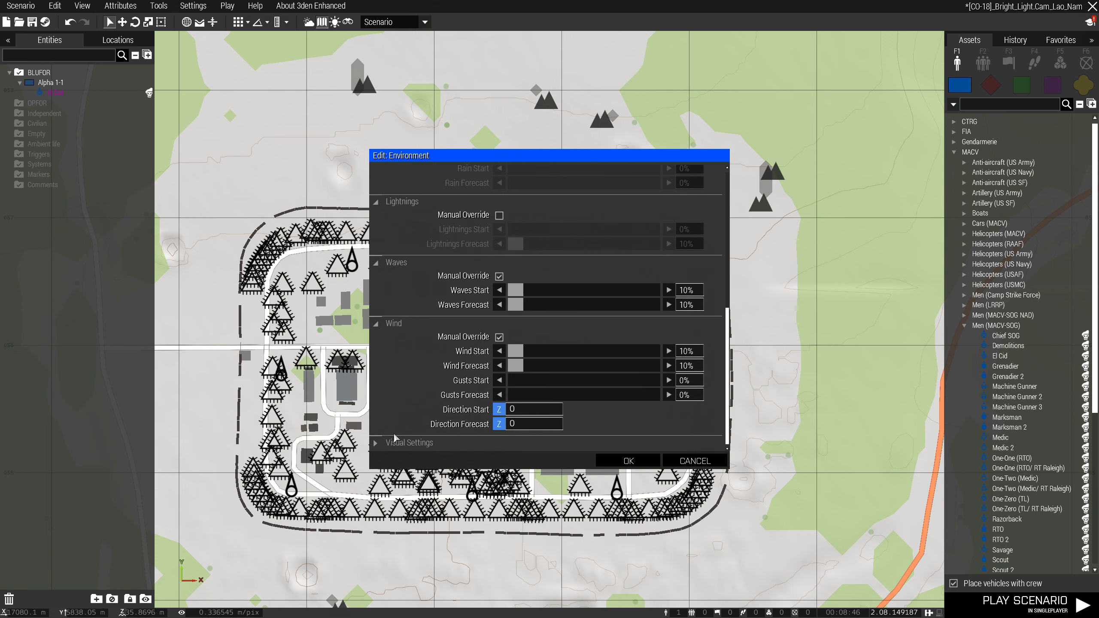
{"action": "left_click", "coordinate": [382, 444]}
{"action": "scroll", "coordinate": [514, 388], "scroll_direction": "down", "scroll_amount": 2}
{"action": "scroll", "coordinate": [519, 385], "scroll_direction": "up", "scroll_amount": 6}
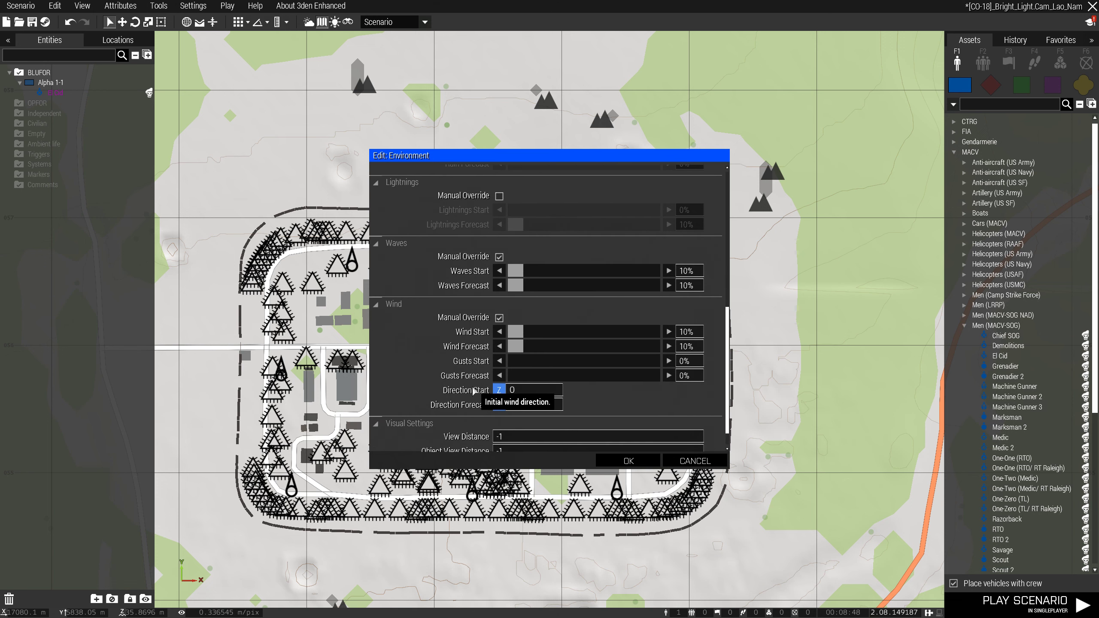
{"action": "scroll", "coordinate": [546, 372], "scroll_direction": "down", "scroll_amount": 1}
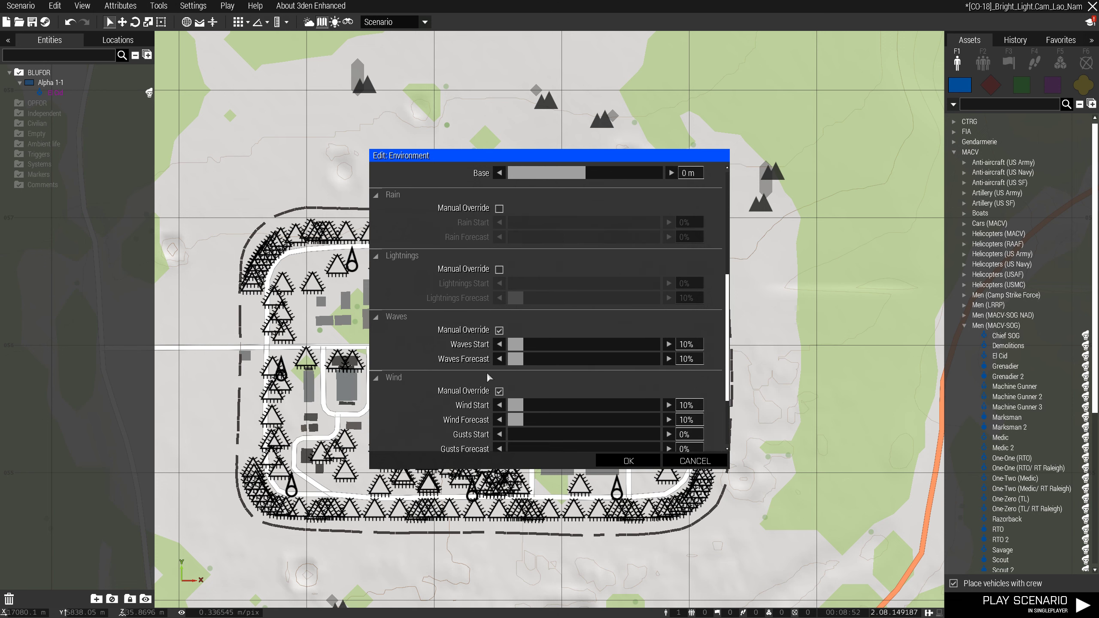
{"action": "scroll", "coordinate": [487, 374], "scroll_direction": "up", "scroll_amount": 1}
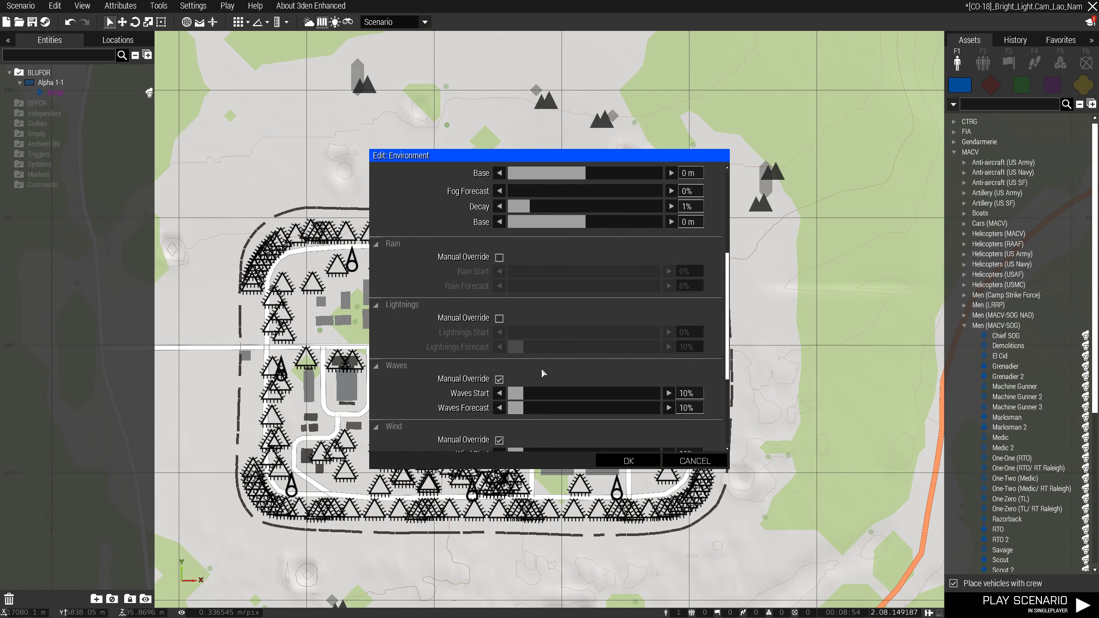
Step: Try the manual override for Lightnings and Rain, and switch both off again
{"action": "left_click", "coordinate": [499, 319]}
{"action": "left_click", "coordinate": [499, 257]}
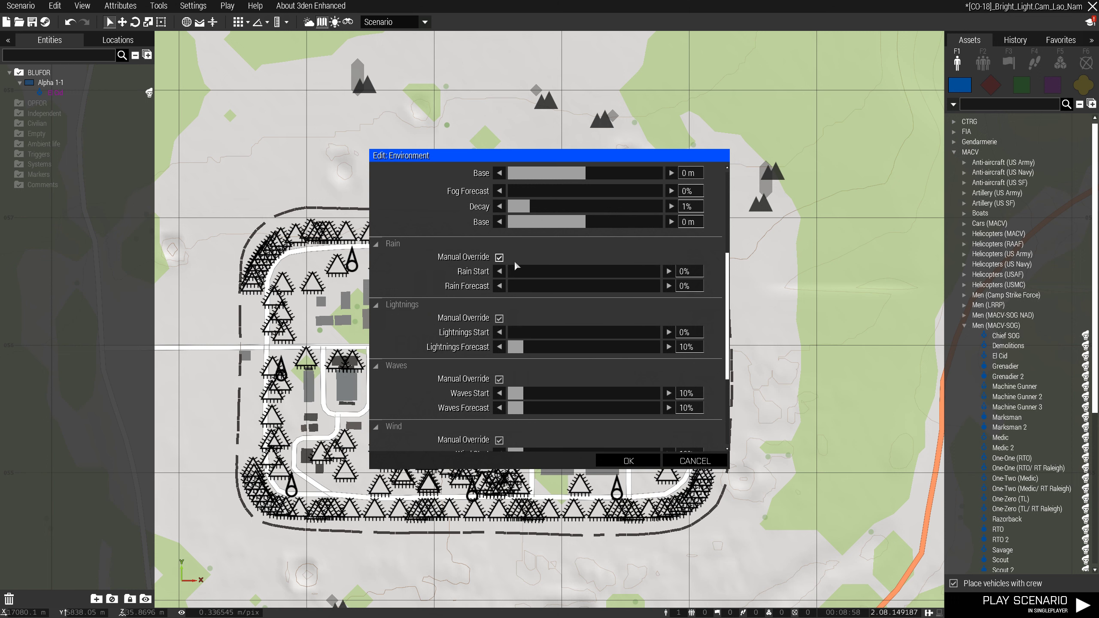
{"action": "left_click", "coordinate": [499, 257]}
{"action": "left_click", "coordinate": [498, 318]}
Step: Disable the manual override for Waves and Wind, and apply the Environment attributes
{"action": "left_click", "coordinate": [499, 379]}
{"action": "scroll", "coordinate": [548, 375], "scroll_direction": "down", "scroll_amount": 2}
{"action": "left_click", "coordinate": [499, 342]}
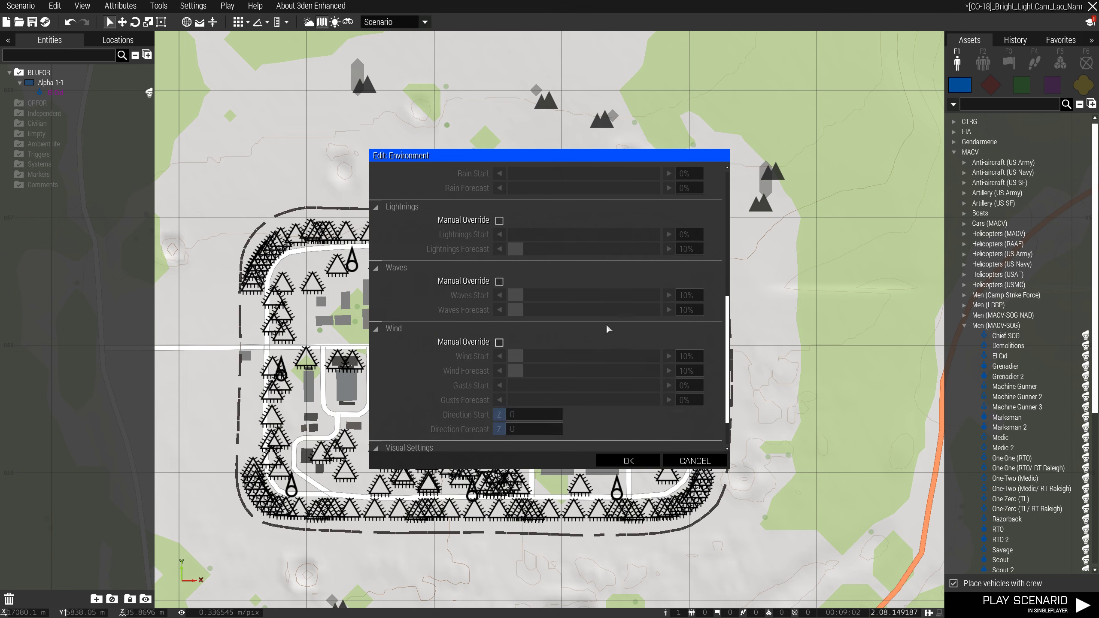
{"action": "scroll", "coordinate": [587, 345], "scroll_direction": "down", "scroll_amount": 2}
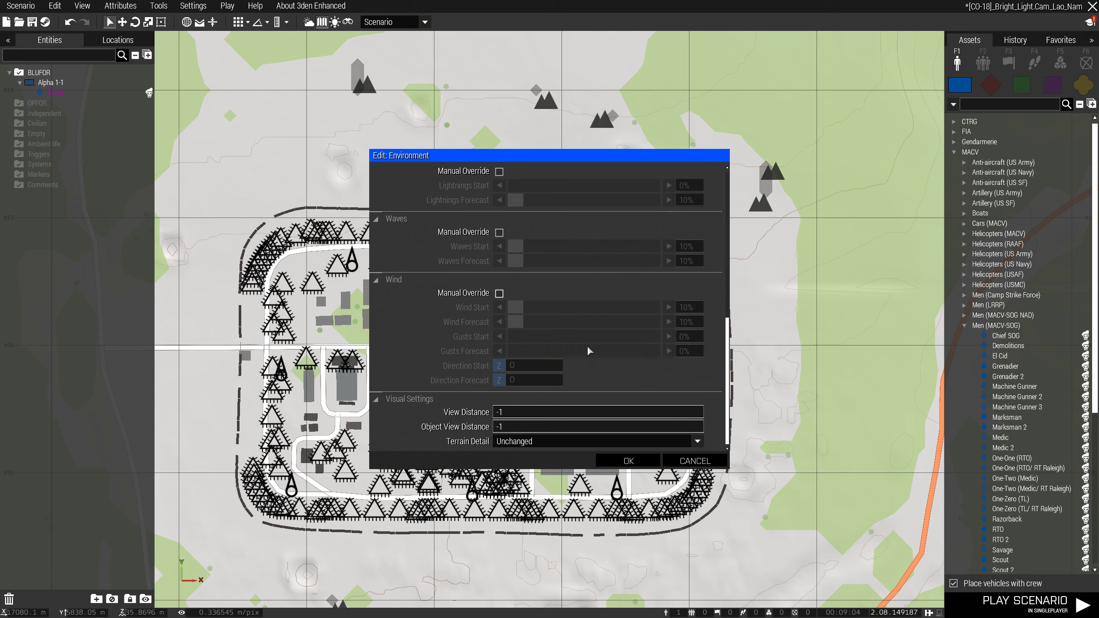
{"action": "scroll", "coordinate": [588, 346], "scroll_direction": "up", "scroll_amount": 4}
{"action": "scroll", "coordinate": [587, 345], "scroll_direction": "up", "scroll_amount": 3}
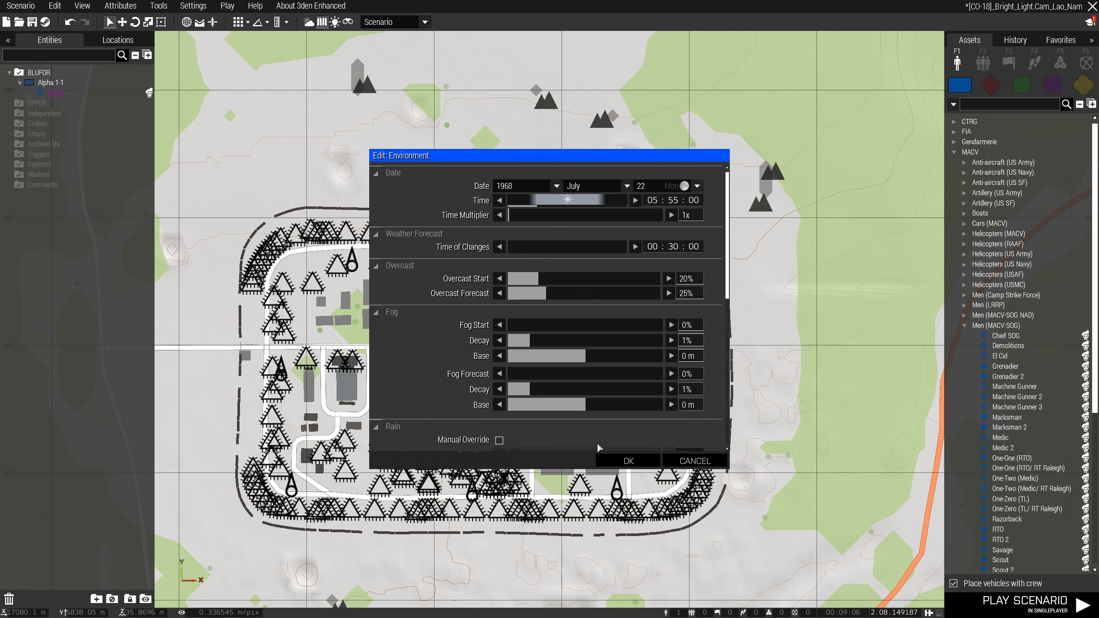
{"action": "left_click", "coordinate": [644, 464]}
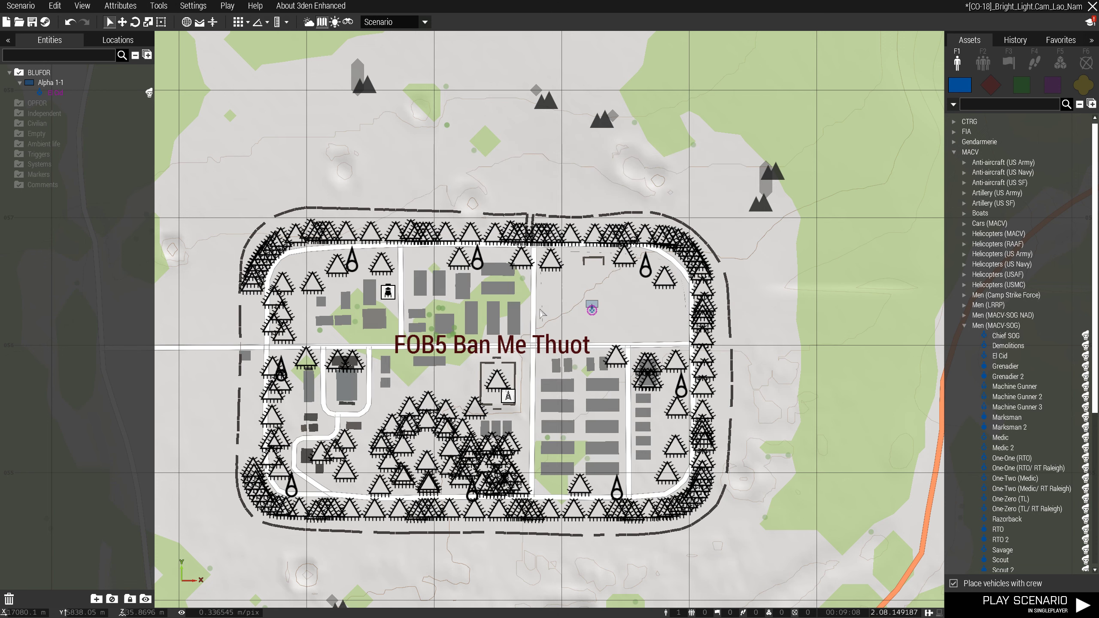
Step: Set the multiplayer game type to S.O.G. Prairie Fire and disable Enable AI for the lobby
{"action": "left_click", "coordinate": [121, 6]}
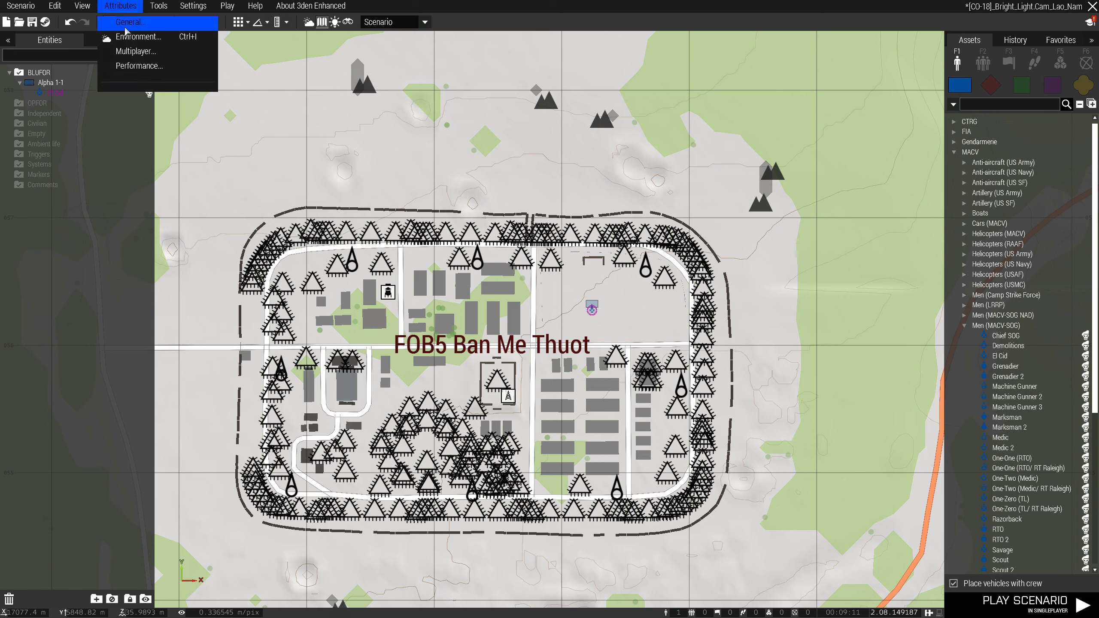
{"action": "left_click", "coordinate": [127, 51]}
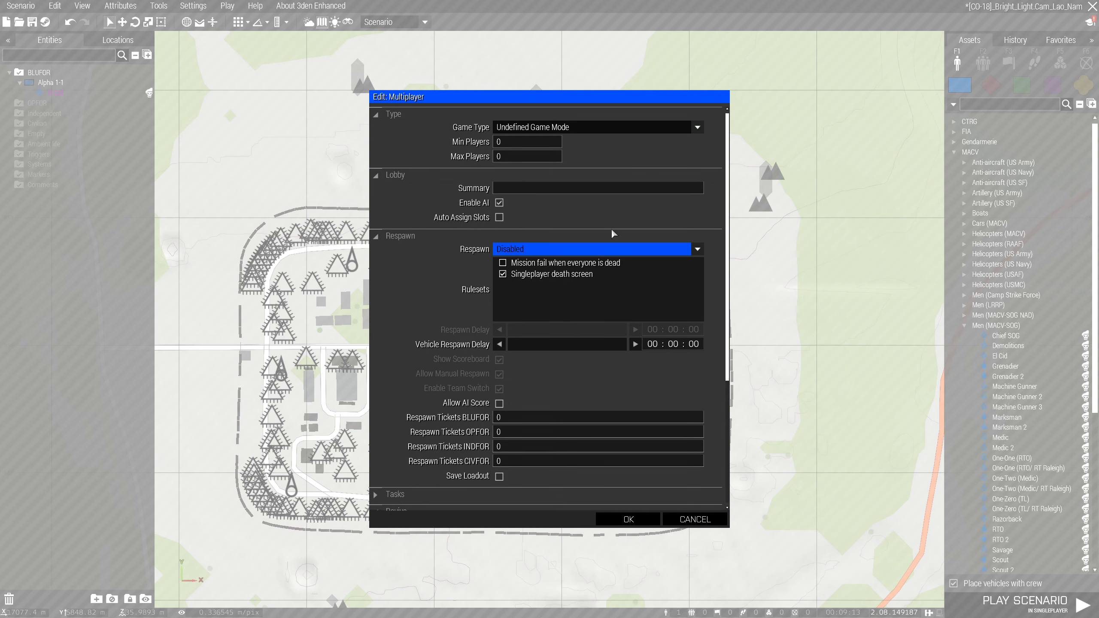
{"action": "left_click", "coordinate": [697, 130]}
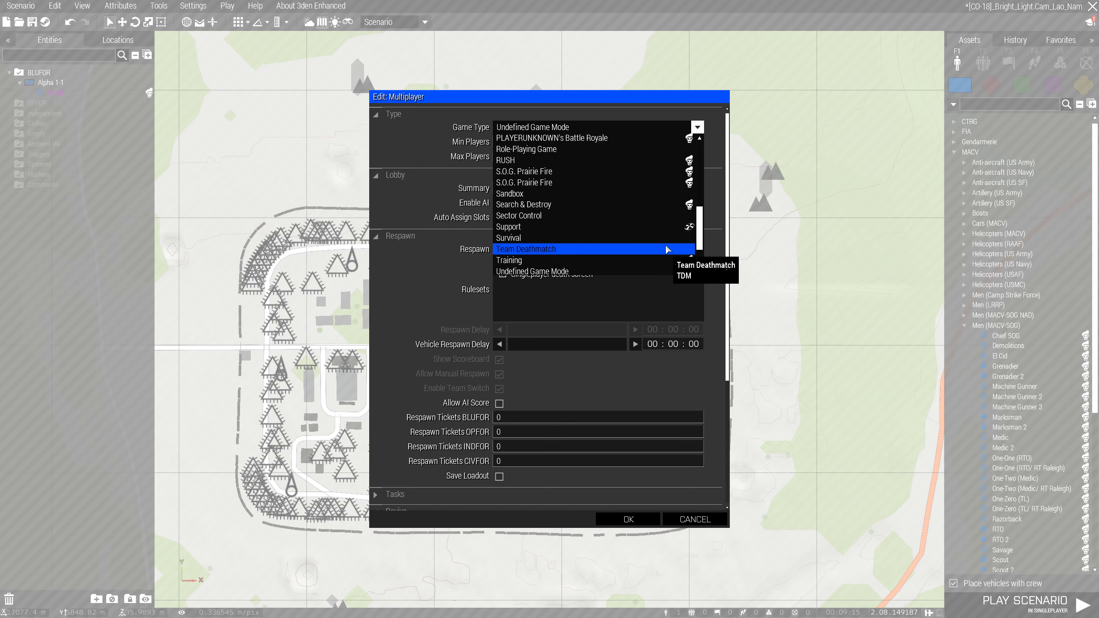
{"action": "scroll", "coordinate": [700, 260], "scroll_direction": "down", "scroll_amount": 4}
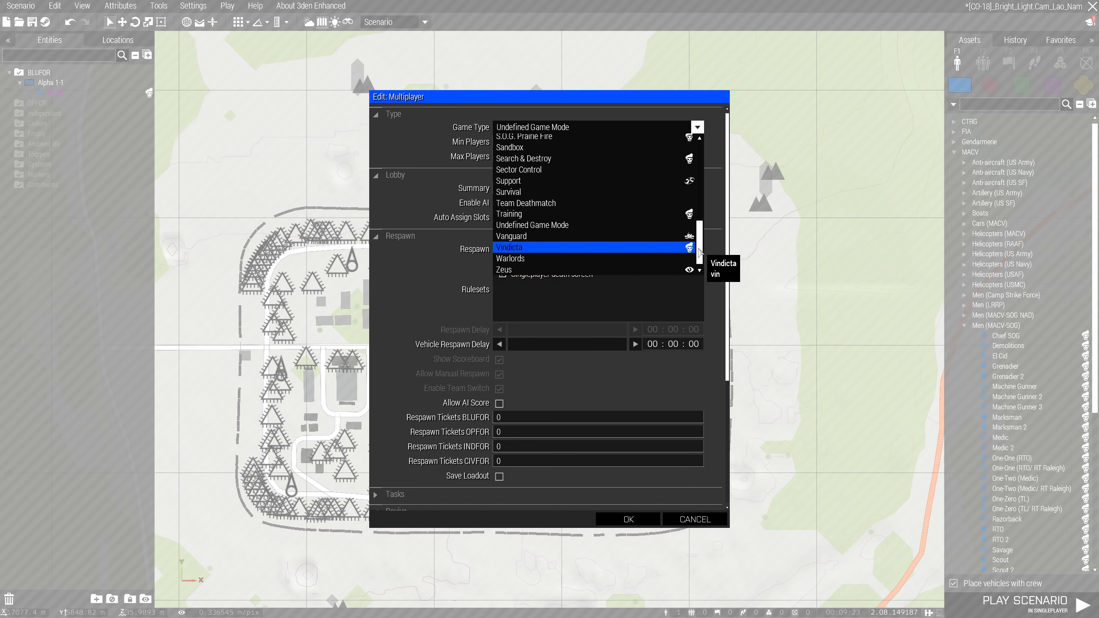
{"action": "mouse_move", "coordinate": [701, 250]}
{"action": "left_mouse_down"}
{"action": "mouse_move", "coordinate": [701, 152]}
{"action": "mouse_move", "coordinate": [701, 241]}
{"action": "left_mouse_up"}
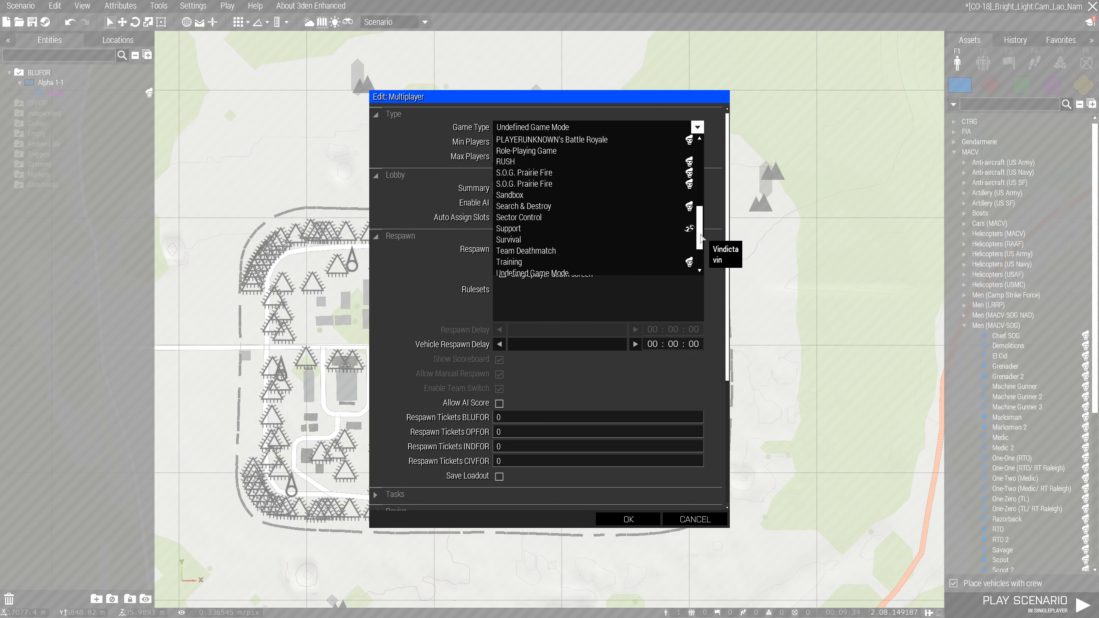
{"action": "left_click", "coordinate": [530, 173]}
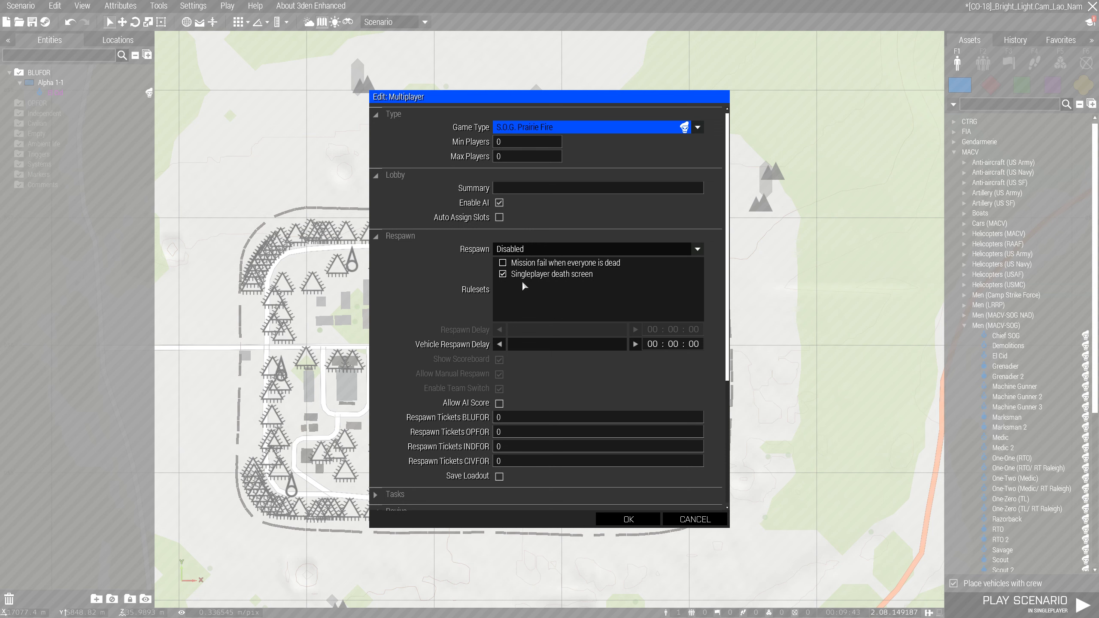
{"action": "left_click", "coordinate": [499, 203]}
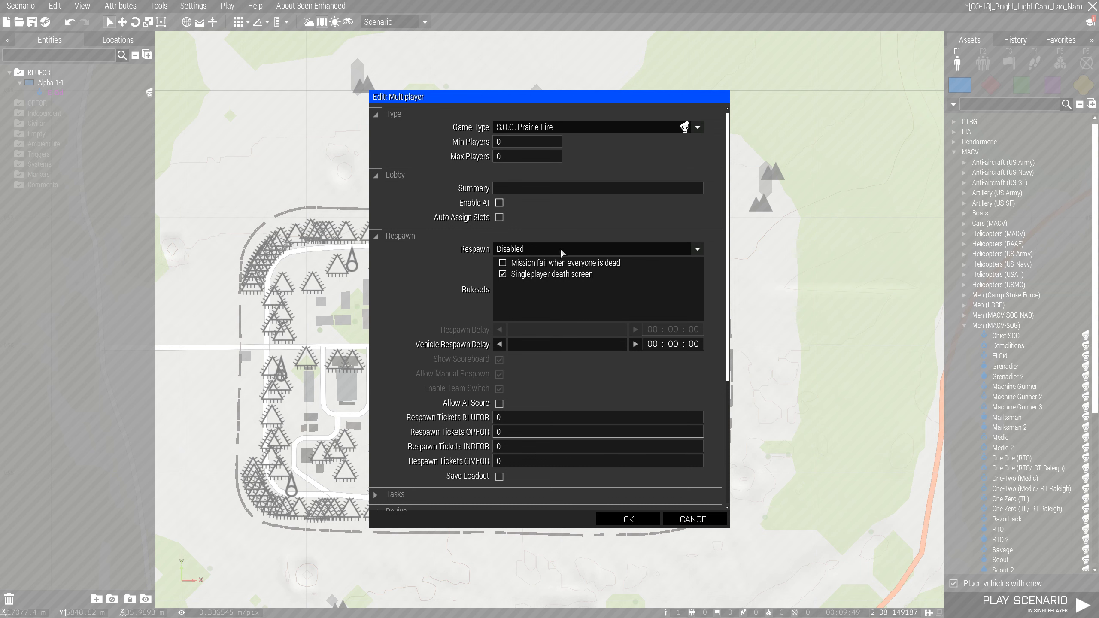
Step: Collapse the Respawn and Revive sections of the Multiplayer attributes and examine the Tasks and Dynamic Groups options
{"action": "left_click", "coordinate": [377, 237]}
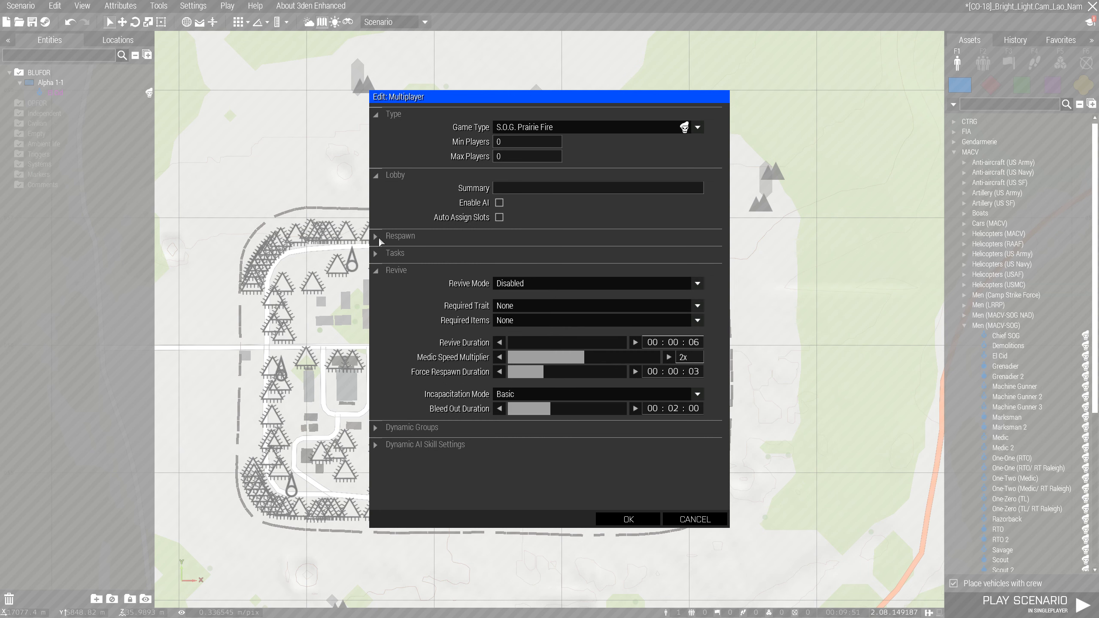
{"action": "left_click", "coordinate": [373, 253]}
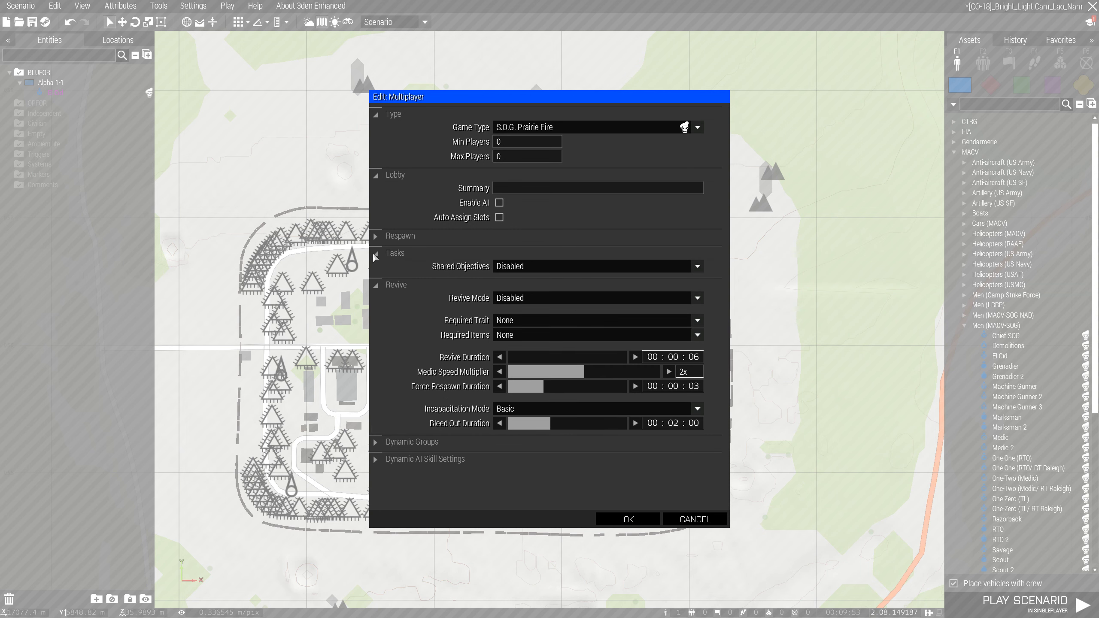
{"action": "left_click", "coordinate": [376, 253]}
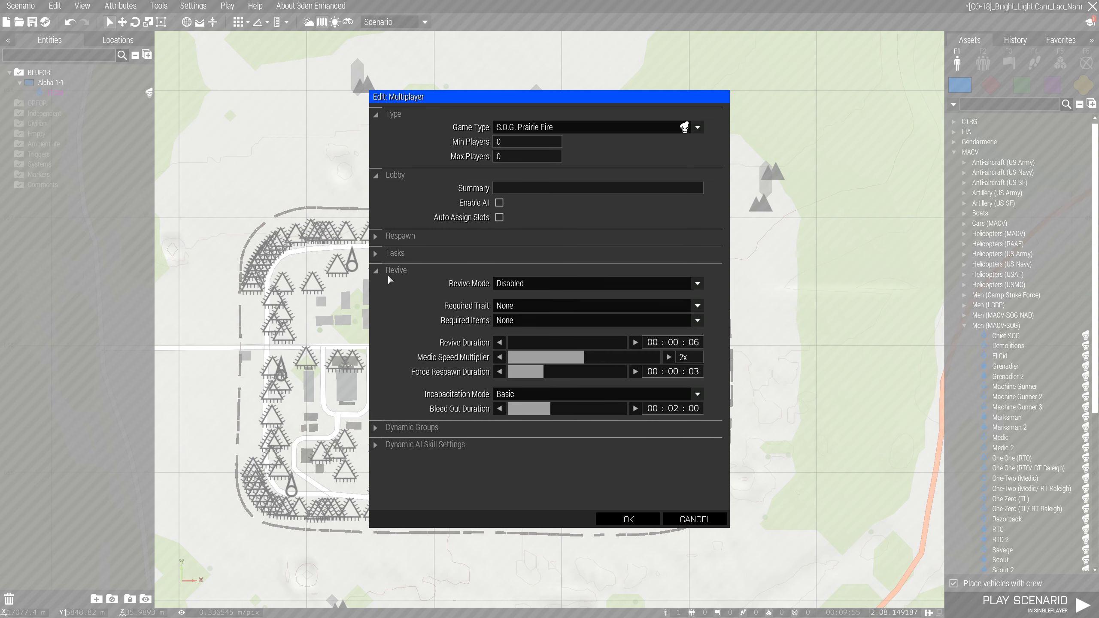
{"action": "left_click", "coordinate": [376, 271]}
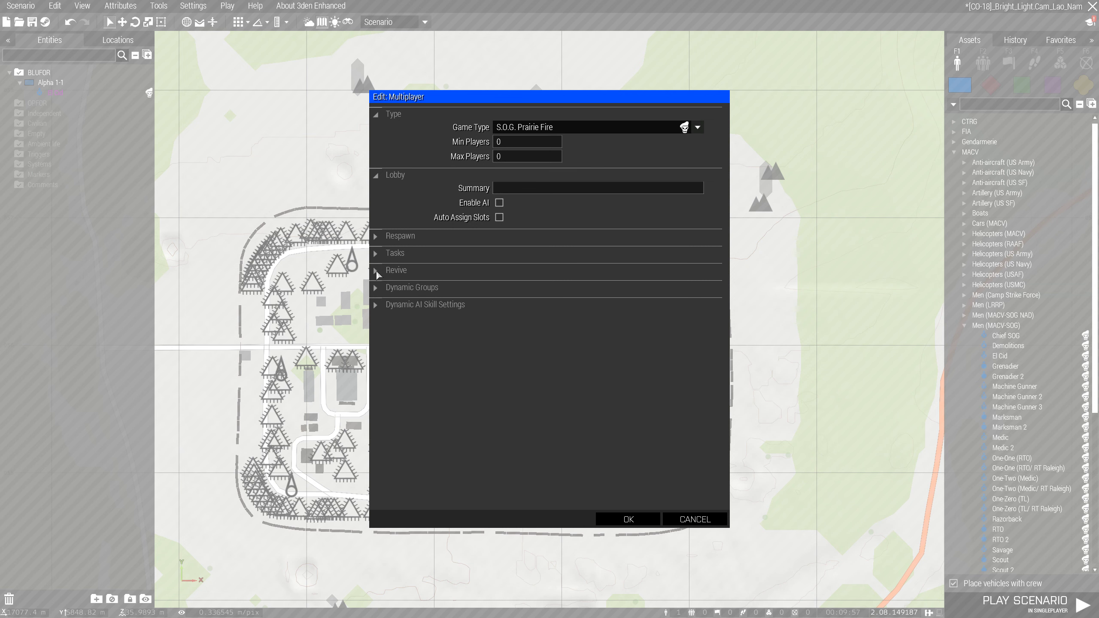
{"action": "left_click", "coordinate": [375, 288]}
{"action": "left_click", "coordinate": [375, 288]}
{"action": "left_click", "coordinate": [375, 288]}
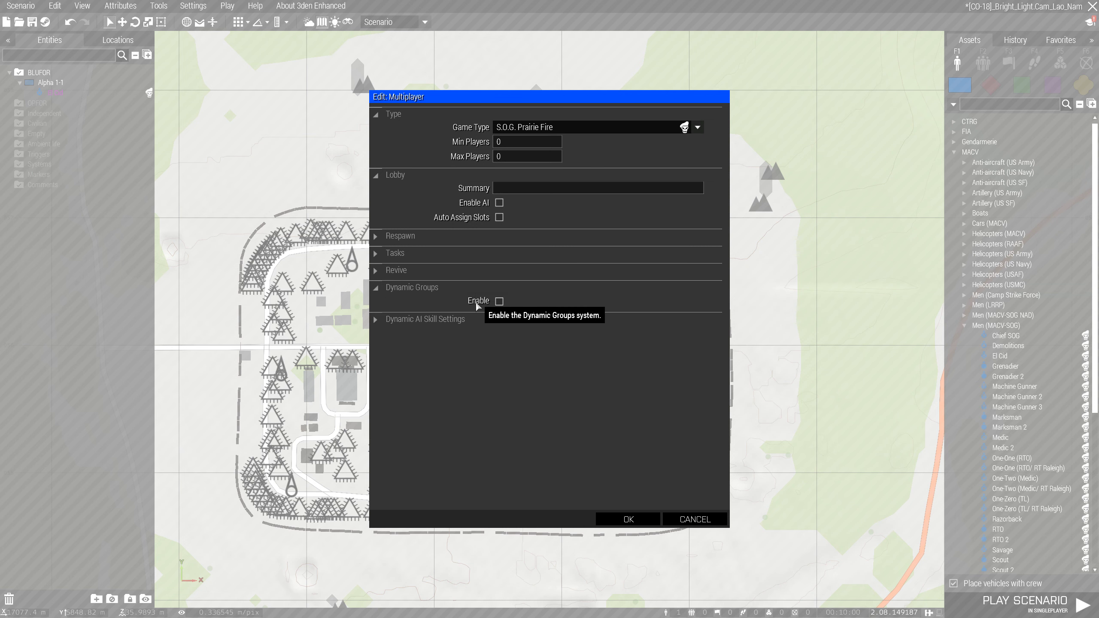
{"action": "left_click", "coordinate": [375, 288]}
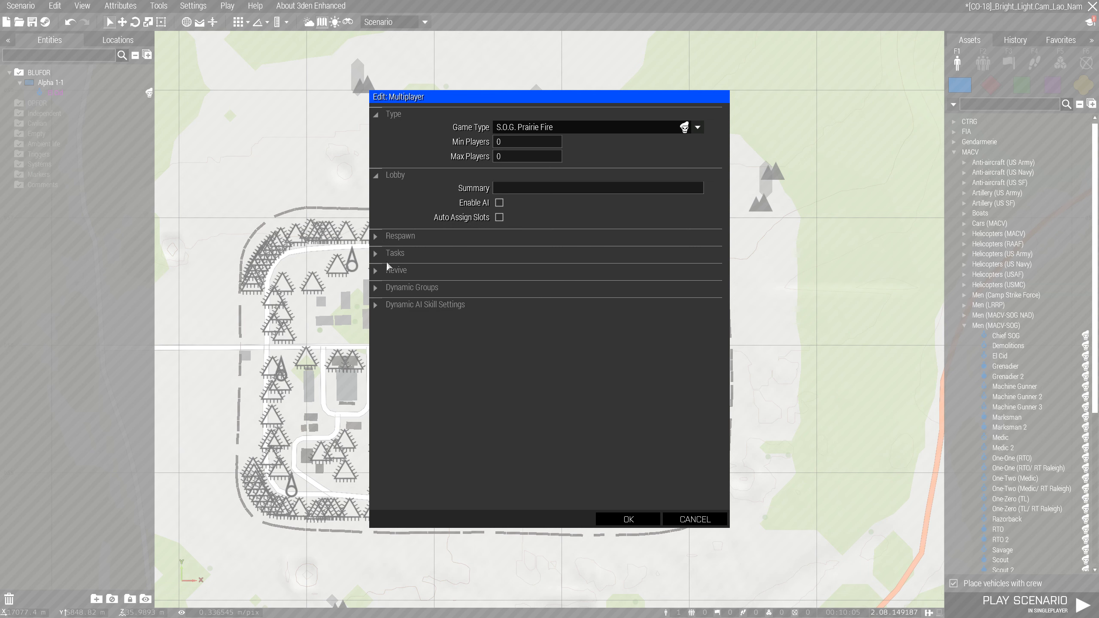
{"action": "left_click", "coordinate": [375, 288]}
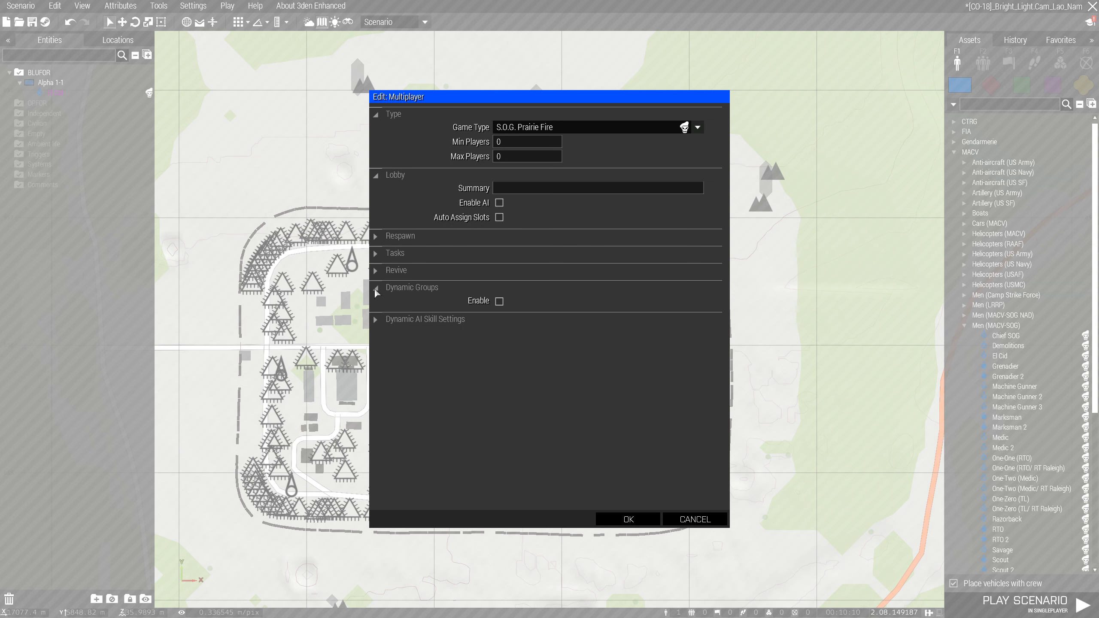
{"action": "left_click", "coordinate": [375, 289]}
Step: Check the Dynamic AI Skill Settings section, collapse it, and apply the Multiplayer attributes
{"action": "left_click", "coordinate": [376, 306]}
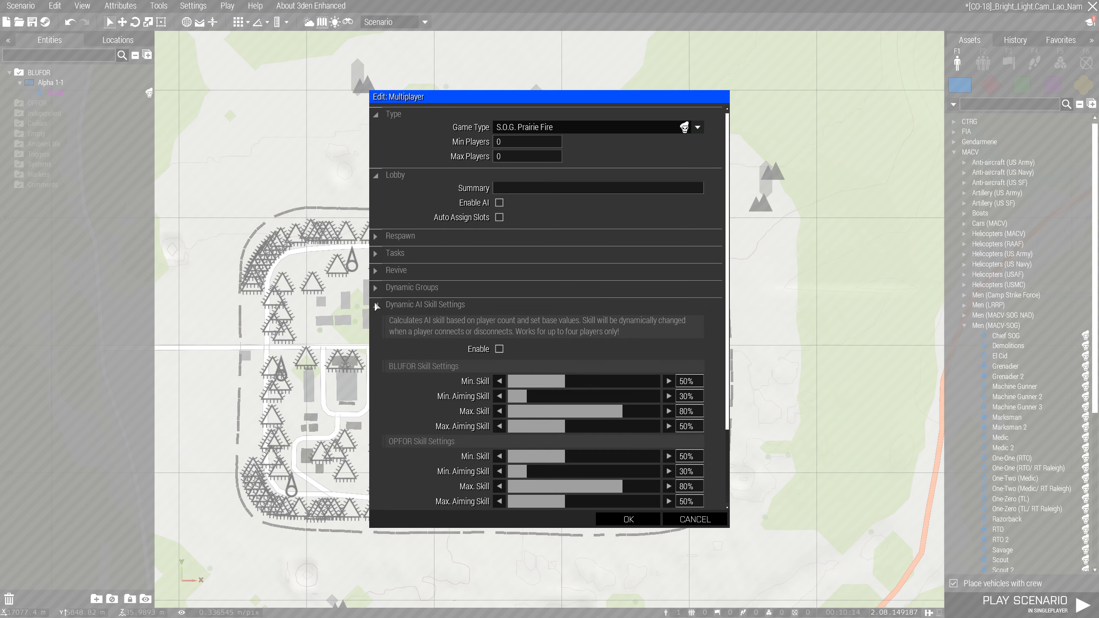
{"action": "scroll", "coordinate": [527, 416], "scroll_direction": "down", "scroll_amount": 3}
{"action": "scroll", "coordinate": [527, 417], "scroll_direction": "up", "scroll_amount": 3}
{"action": "left_click", "coordinate": [376, 305]}
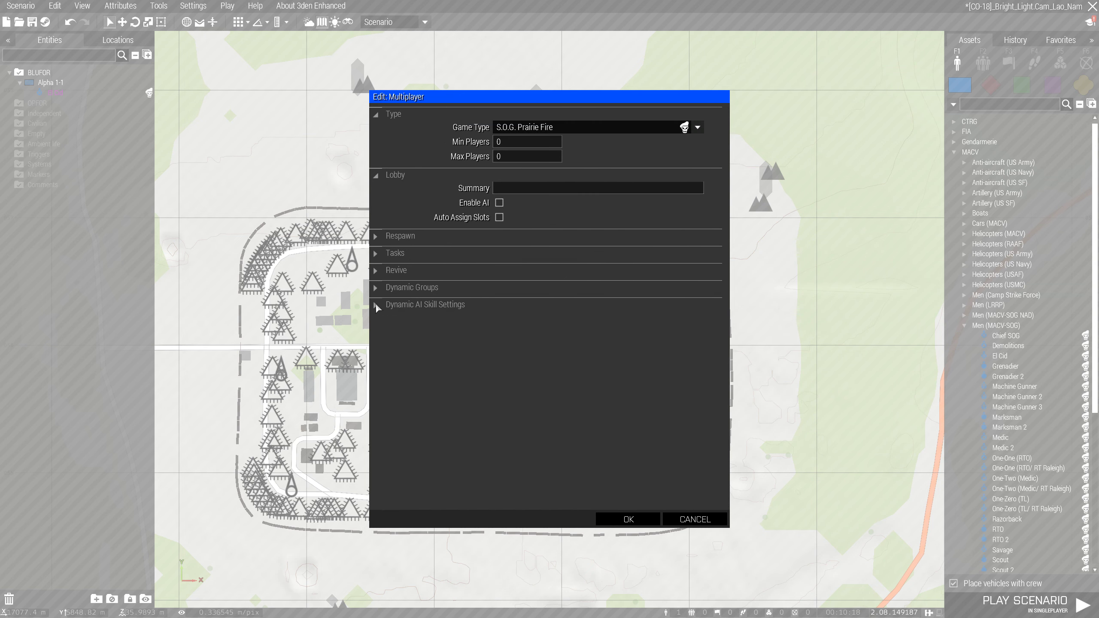
{"action": "left_click", "coordinate": [627, 519]}
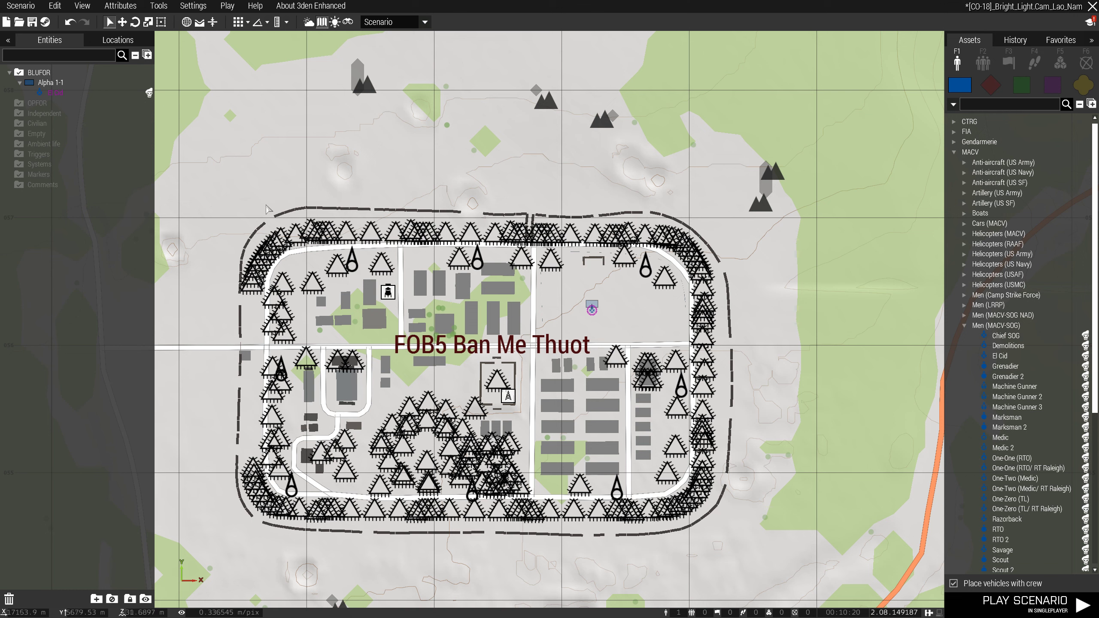
Step: Examine the Garbage Collection and Dynamic Simulation options in the Performance attributes, then close them without changes
{"action": "left_click", "coordinate": [121, 7]}
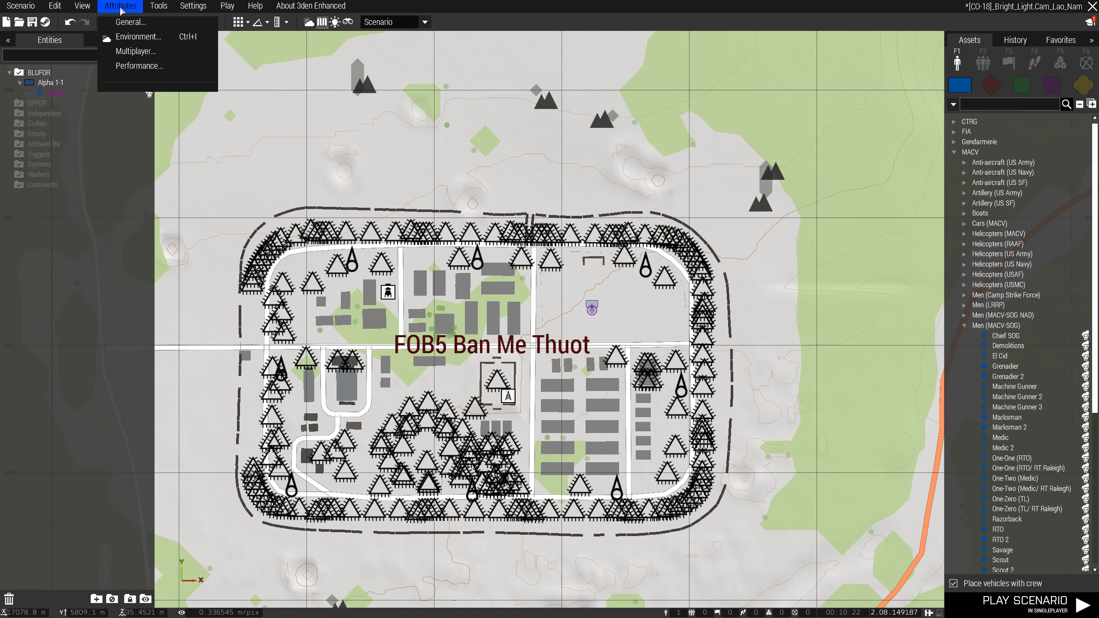
{"action": "left_click", "coordinate": [134, 66]}
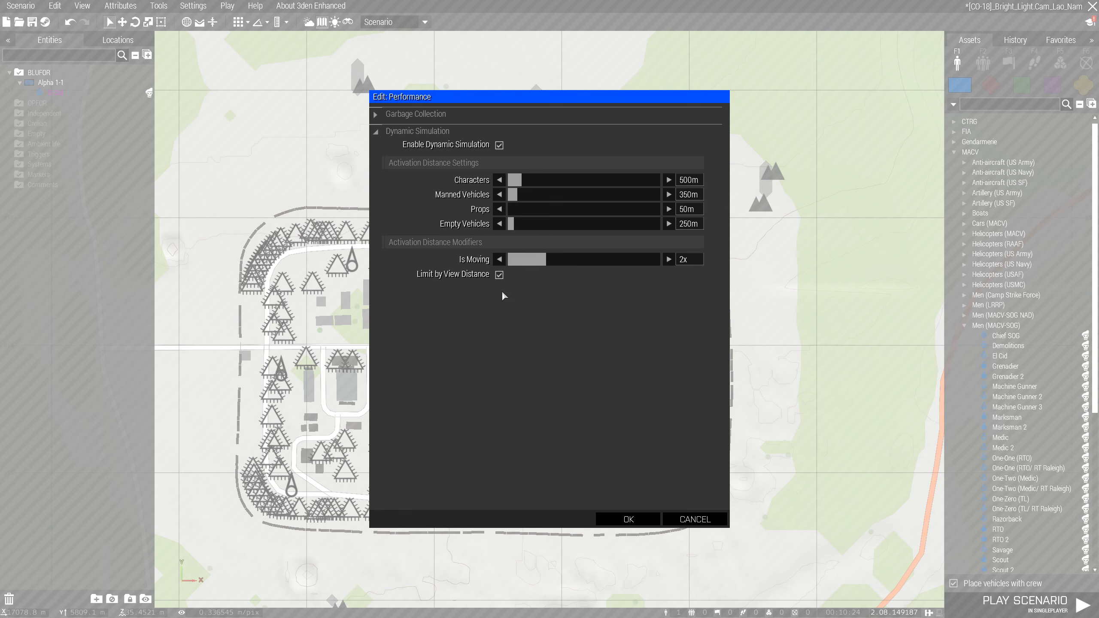
{"action": "left_click", "coordinate": [375, 114]}
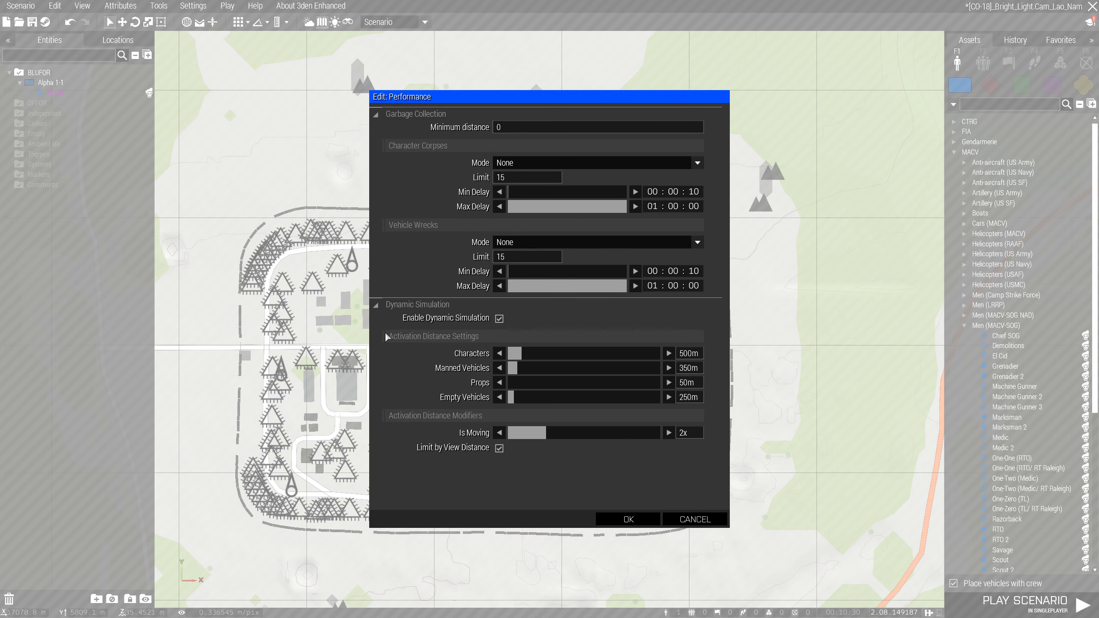
{"action": "left_click", "coordinate": [683, 520]}
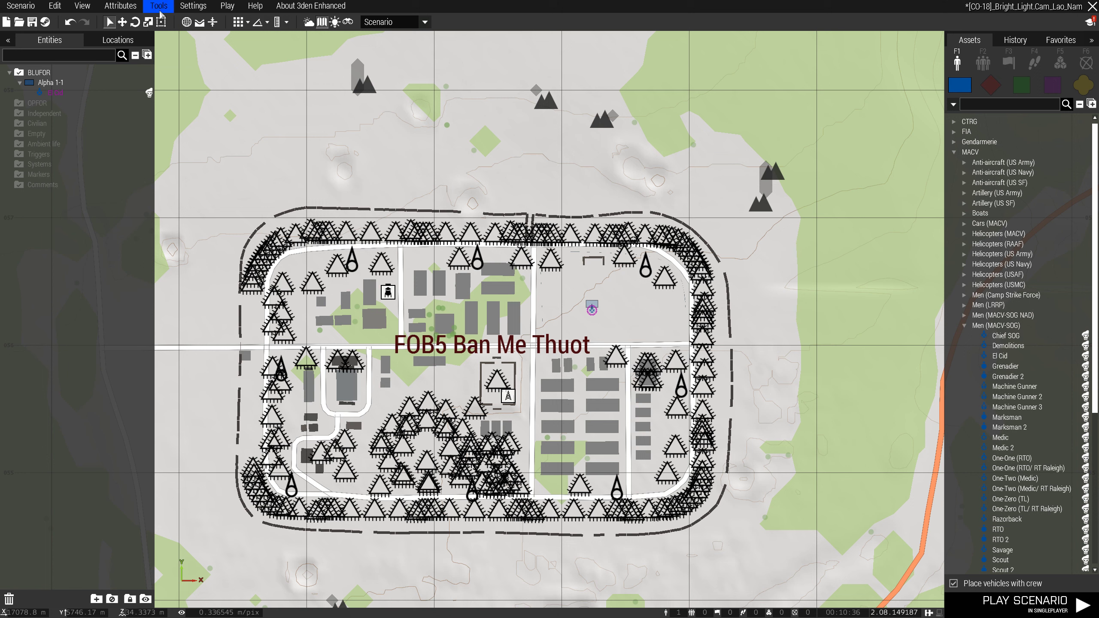
{"action": "left_click", "coordinate": [190, 12]}
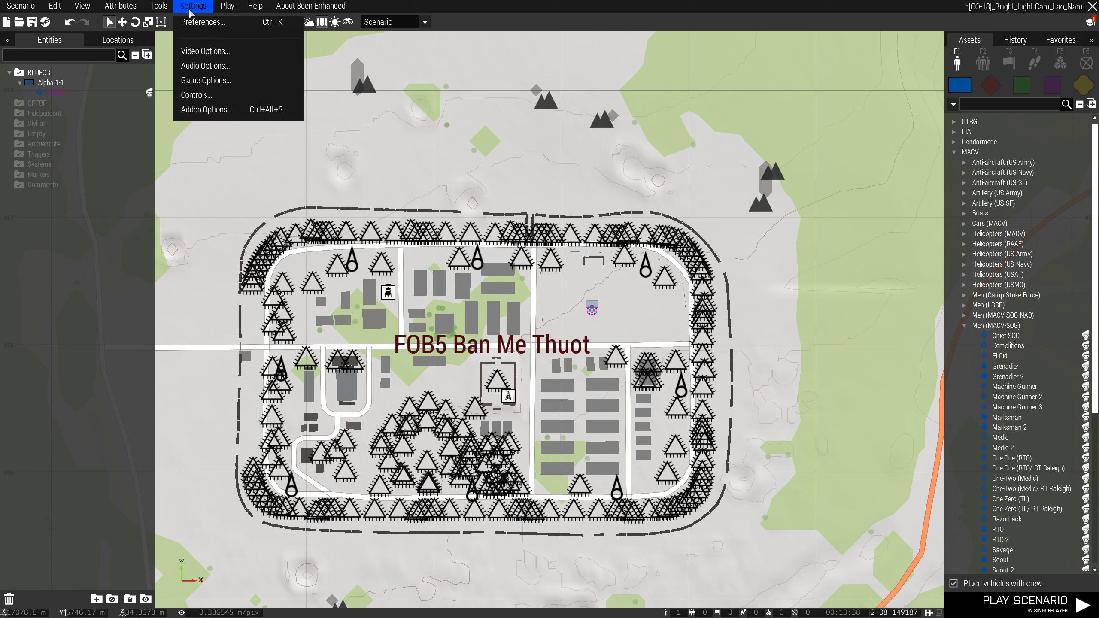
{"action": "mouse_move", "coordinate": [223, 12]}
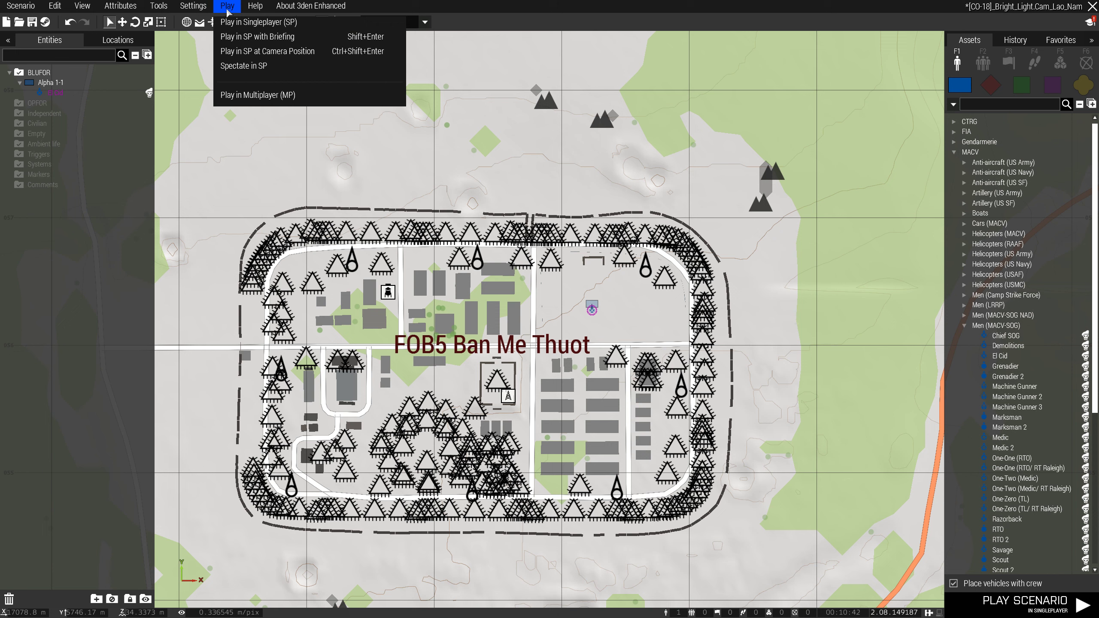
Step: Check the scenario's required addons and save the scenario
{"action": "mouse_move", "coordinate": [161, 11]}
{"action": "mouse_move", "coordinate": [18, 10]}
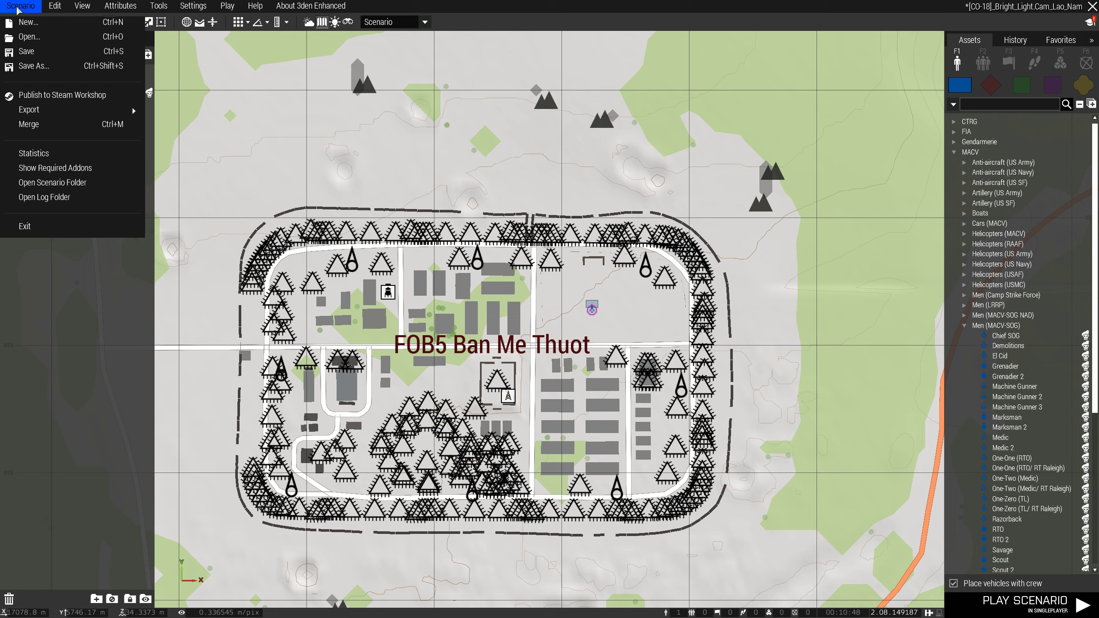
{"action": "left_click", "coordinate": [24, 167]}
{"action": "key", "text": "ctrl+s"}
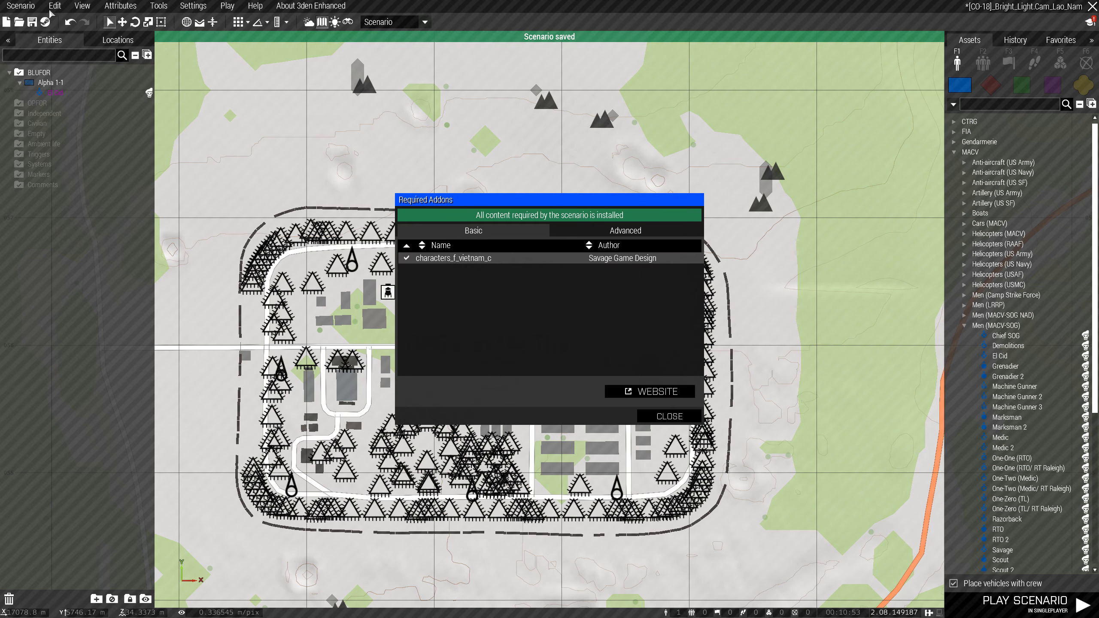
{"action": "left_click", "coordinate": [668, 416]}
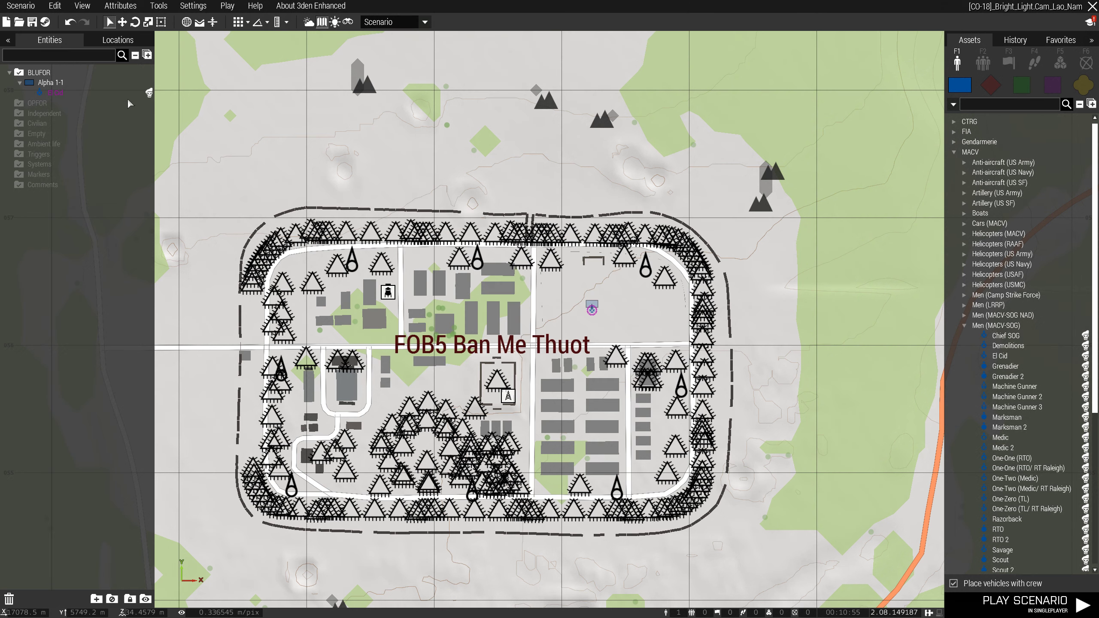
Step: Review the Basic and Advanced views of the scenario's required addons and close the list
{"action": "left_click", "coordinate": [20, 6]}
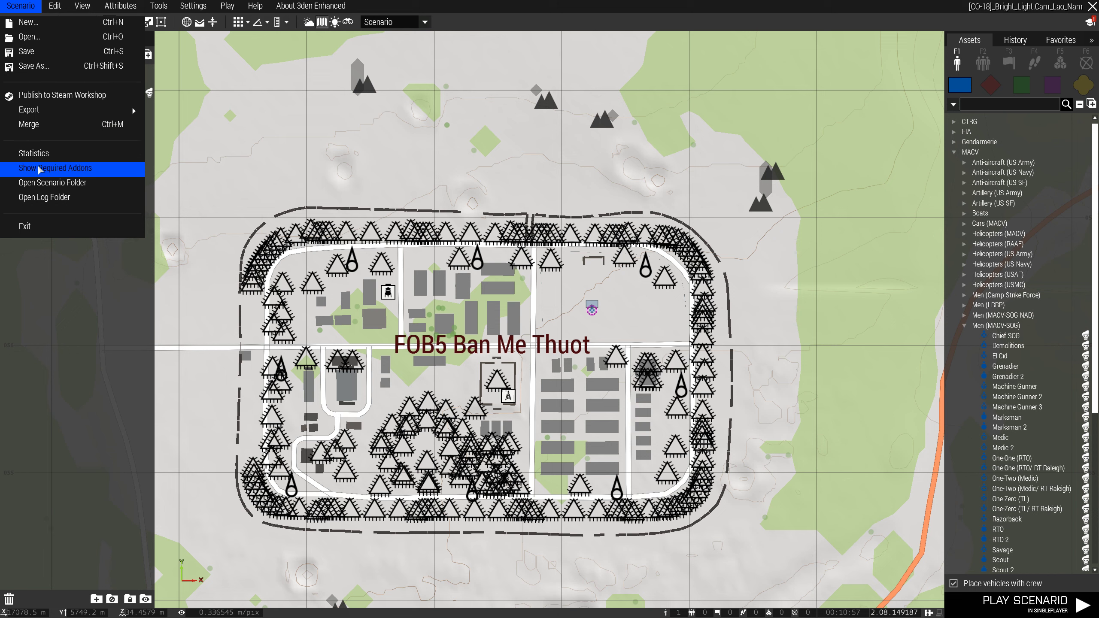
{"action": "left_click", "coordinate": [24, 168]}
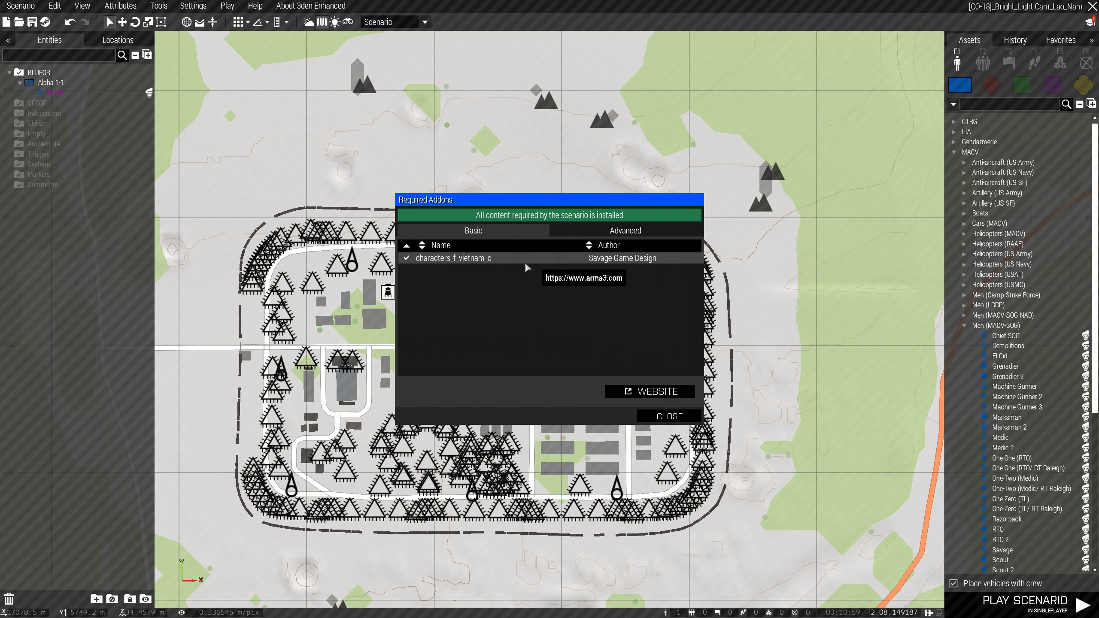
{"action": "left_click", "coordinate": [602, 230]}
{"action": "left_click", "coordinate": [545, 233]}
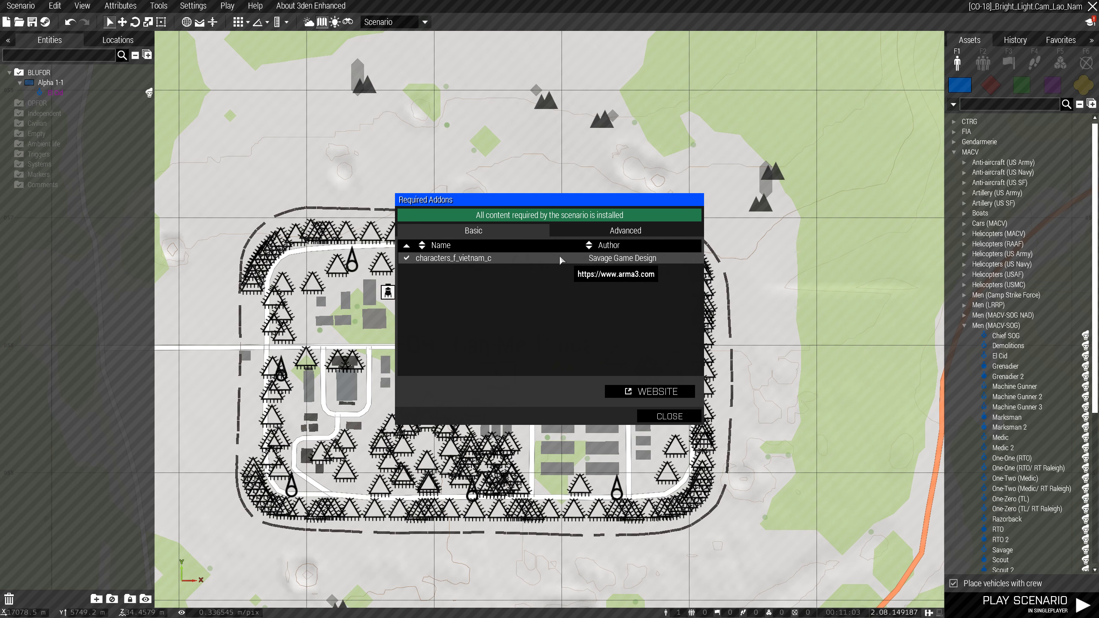
{"action": "left_click", "coordinate": [670, 417]}
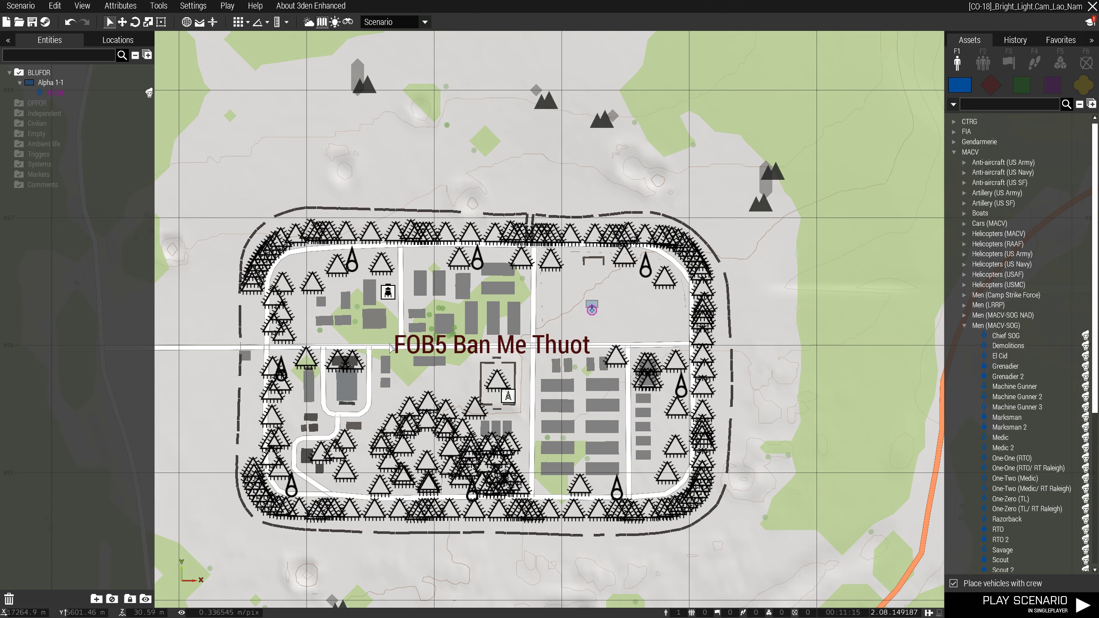
Step: Switch to the Edge browser, maximize the MalFramework repository window, and open the Using the framework page of its wiki
{"action": "scroll", "coordinate": [587, 332], "scroll_direction": "up", "scroll_amount": 4}
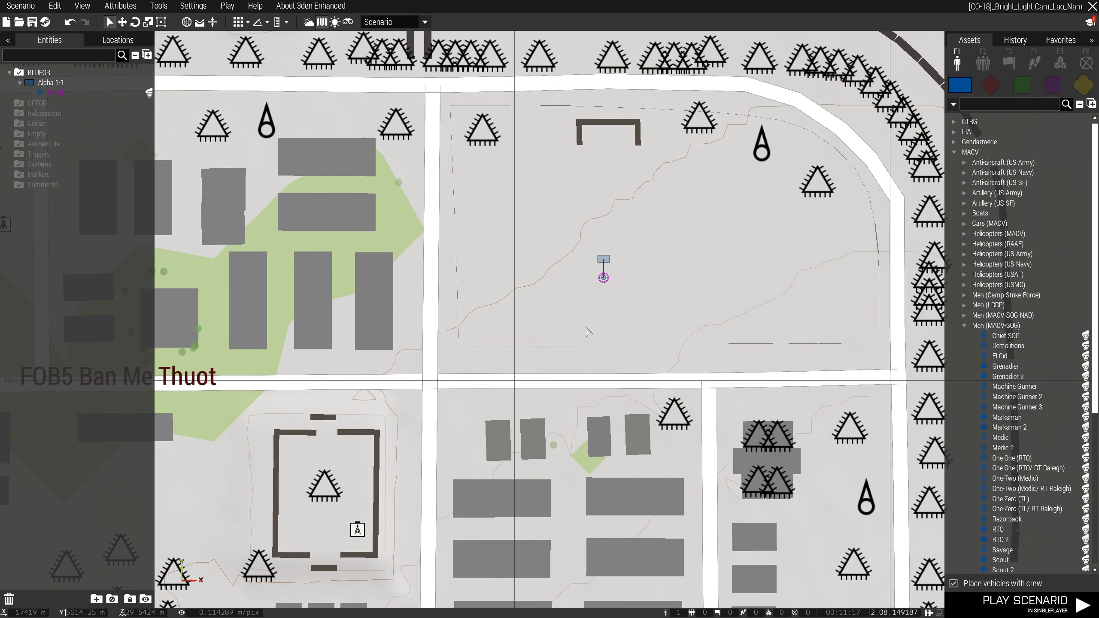
{"action": "key", "text": "alt+Tab"}
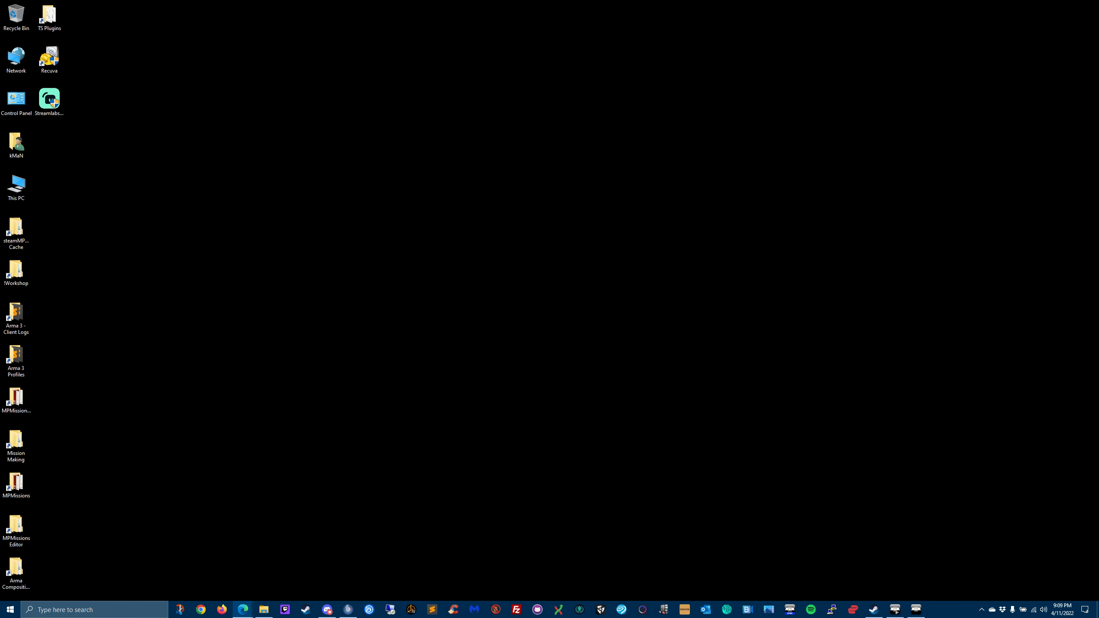
{"action": "left_click_drag", "start_coordinate": [1098, 260], "coordinate": [543, 131]}
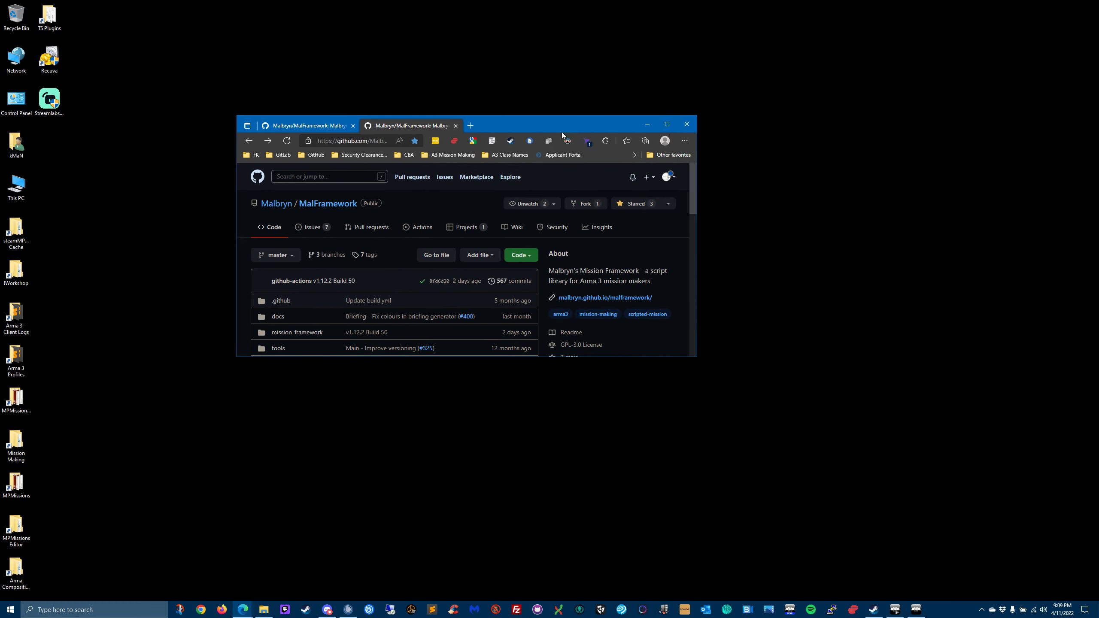
{"action": "left_click", "coordinate": [666, 123]}
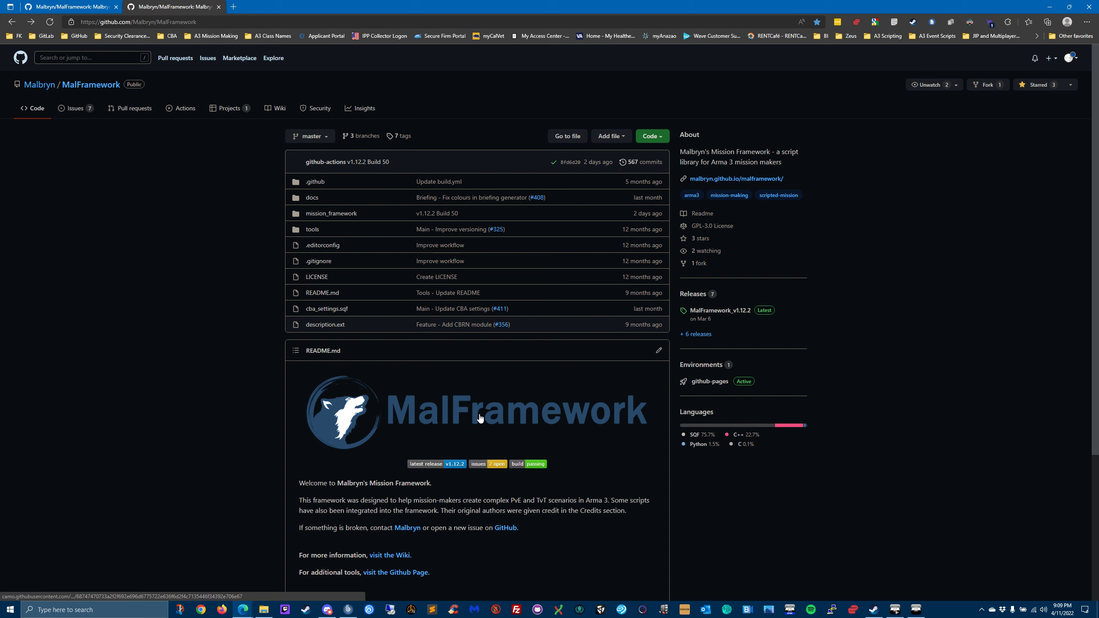
{"action": "left_click", "coordinate": [279, 110]}
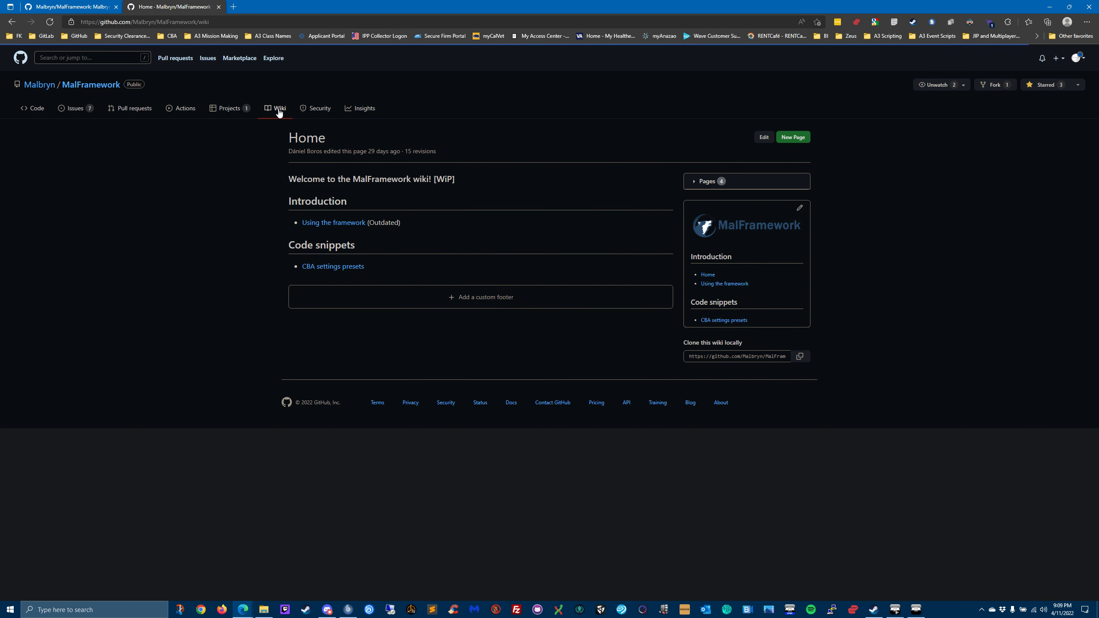
{"action": "left_click", "coordinate": [343, 223]}
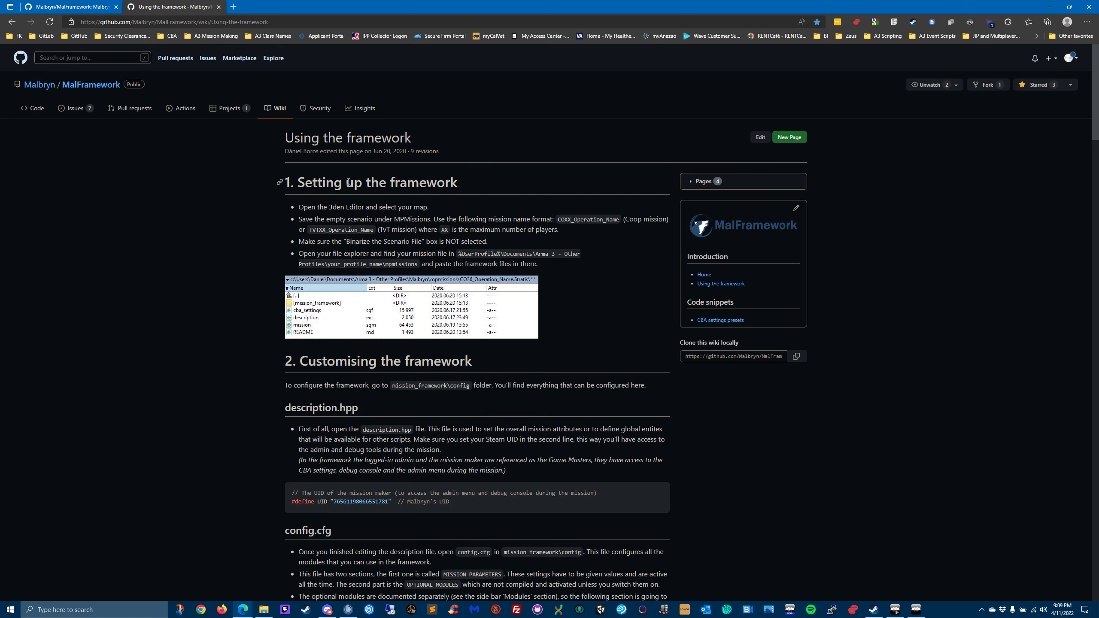
Step: Read the framework guide from the setup and config.cfg parameters through the Editor attributes section, including its Multiplayer respawn and Performance recommendations
{"action": "scroll", "coordinate": [332, 261], "scroll_direction": "down", "scroll_amount": 2}
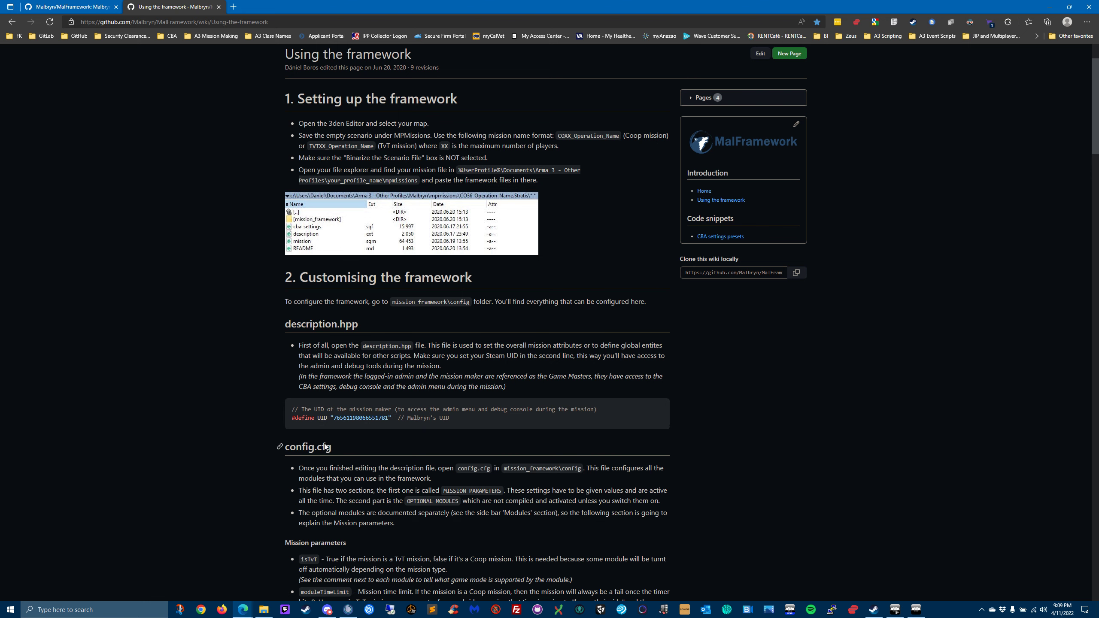
{"action": "scroll", "coordinate": [245, 414], "scroll_direction": "down", "scroll_amount": 5}
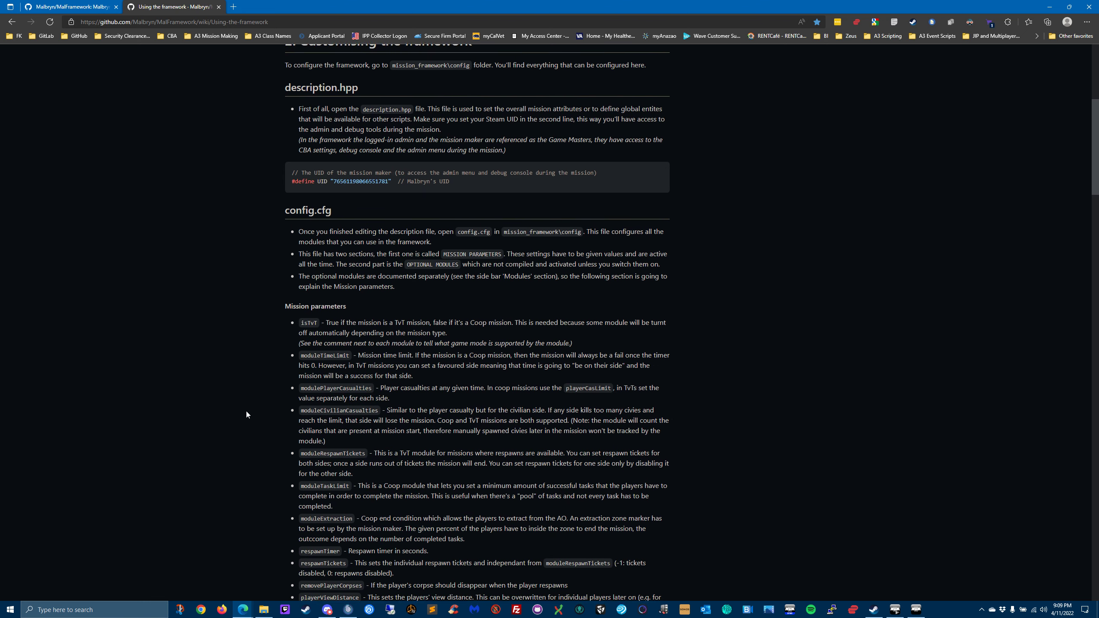
{"action": "scroll", "coordinate": [245, 414], "scroll_direction": "up", "scroll_amount": 2}
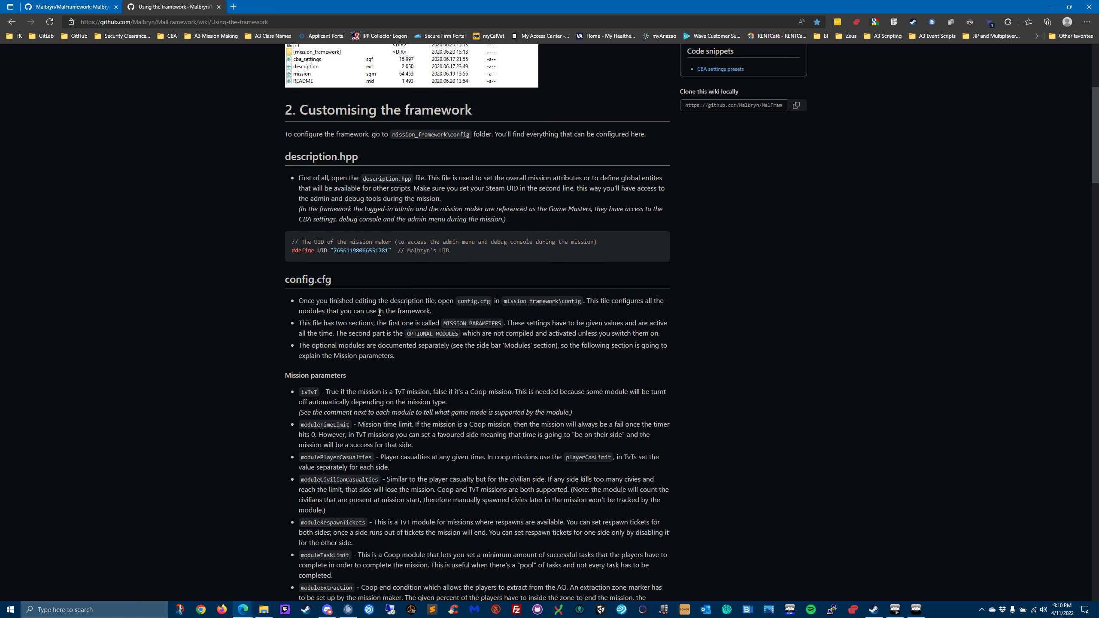
{"action": "scroll", "coordinate": [208, 401], "scroll_direction": "down", "scroll_amount": 7}
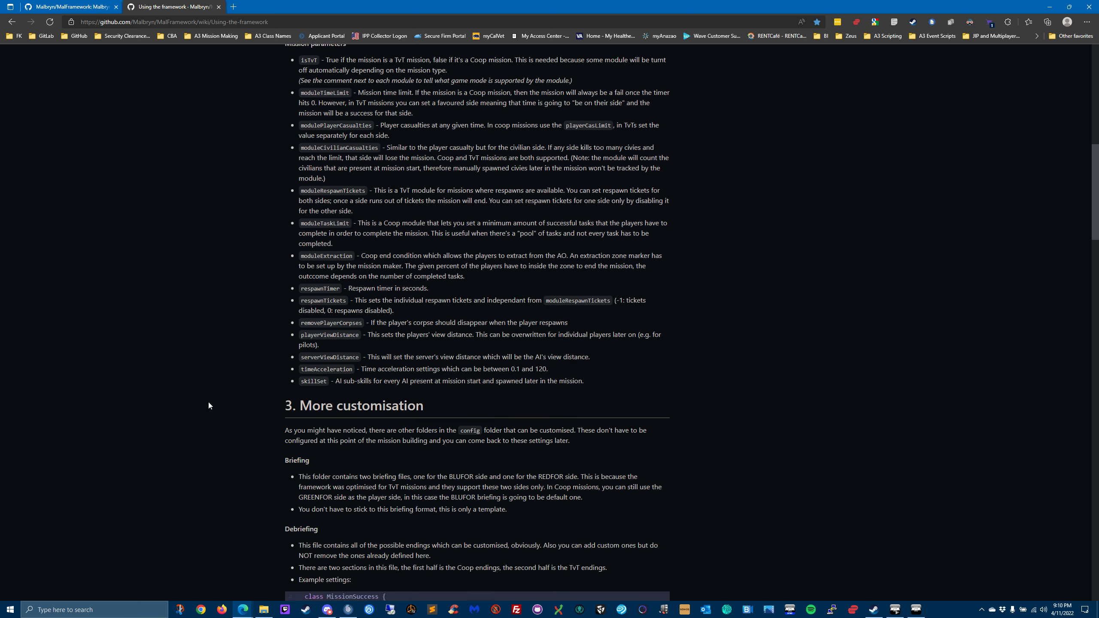
{"action": "scroll", "coordinate": [348, 380], "scroll_direction": "down", "scroll_amount": 7}
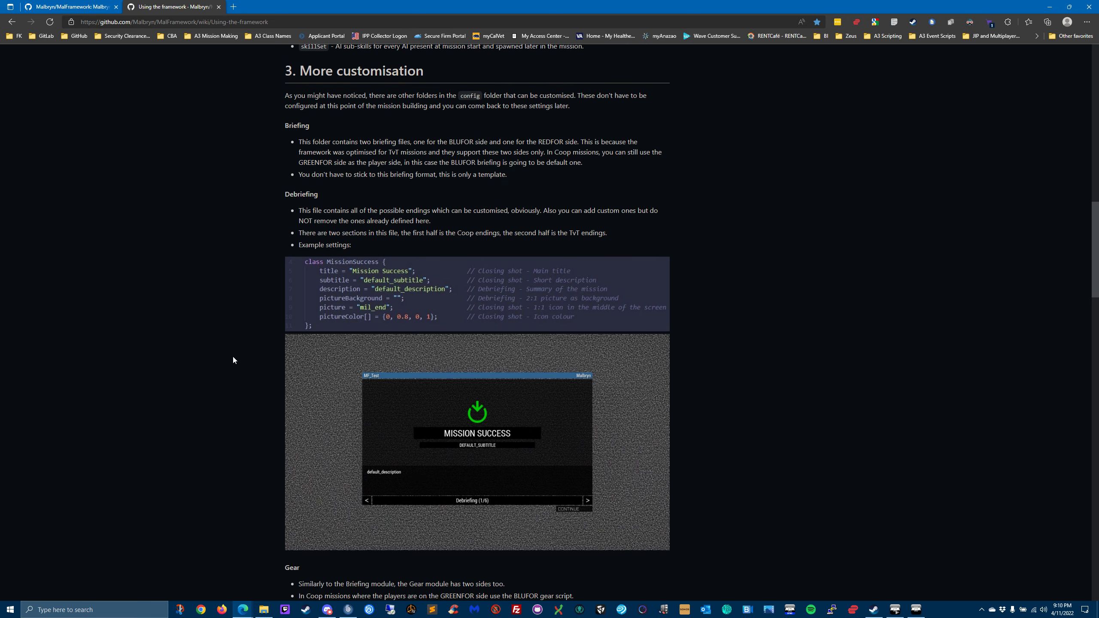
{"action": "scroll", "coordinate": [232, 356], "scroll_direction": "down", "scroll_amount": 5}
{"action": "scroll", "coordinate": [411, 302], "scroll_direction": "down", "scroll_amount": 9}
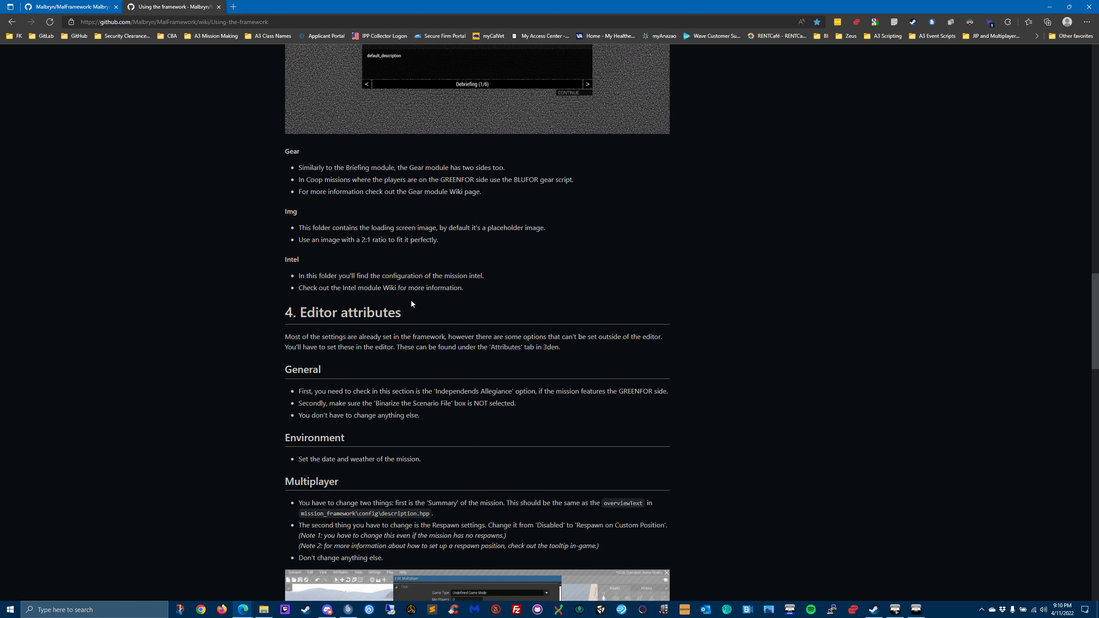
{"action": "scroll", "coordinate": [411, 301], "scroll_direction": "down", "scroll_amount": 1}
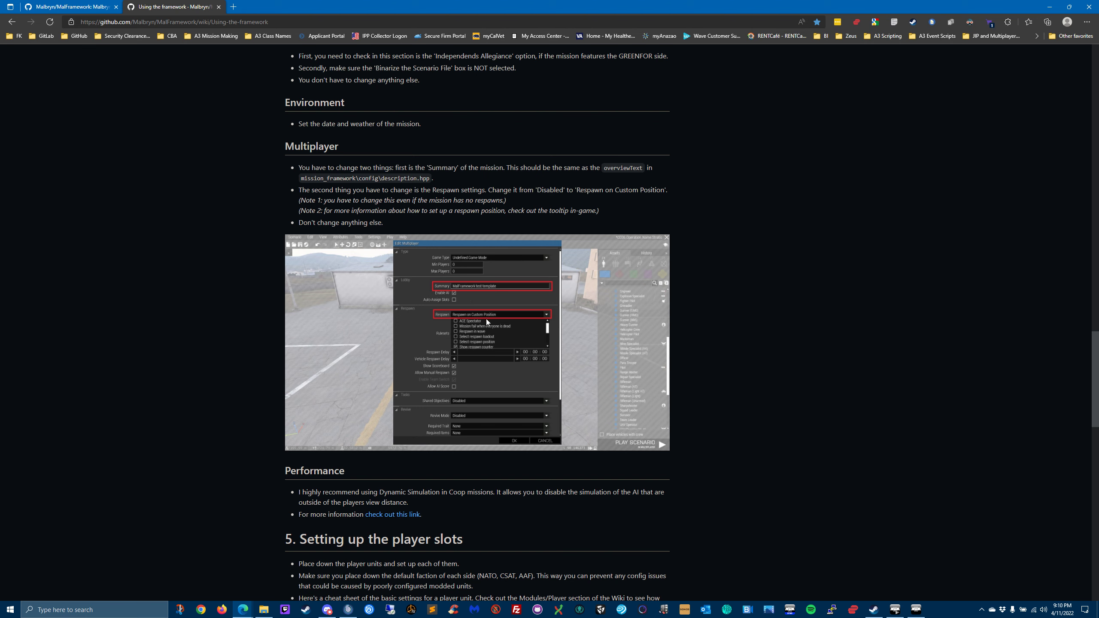
Step: Return to the Arma 3 editor, set the Multiplayer respawn to Respawn on Custom Position, apply it, and save the scenario
{"action": "left_click", "coordinate": [913, 612]}
{"action": "left_click", "coordinate": [120, 5]}
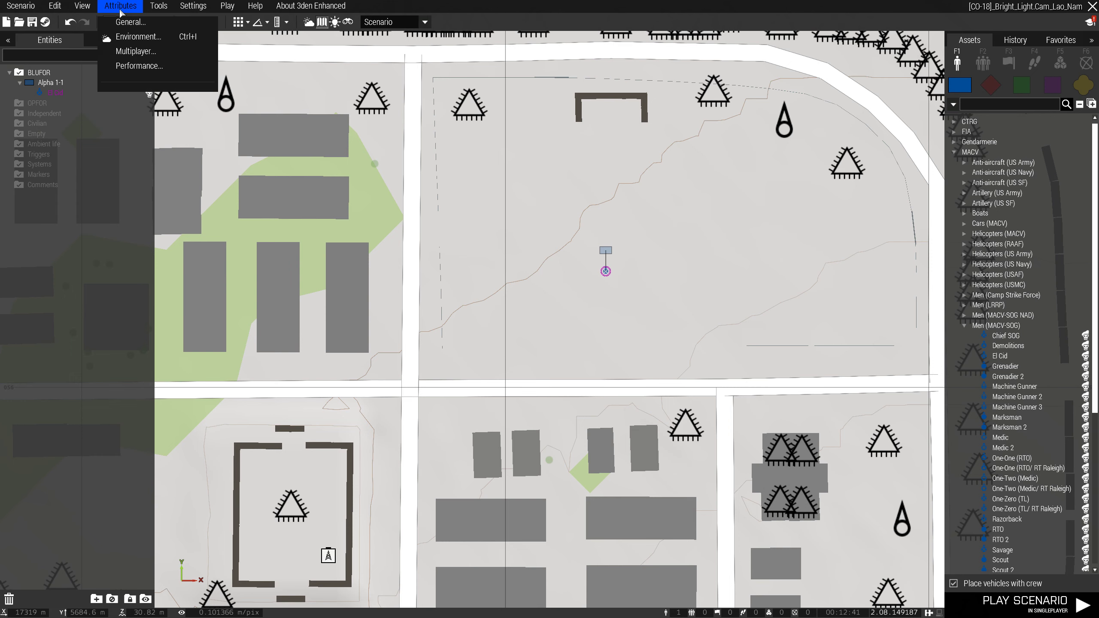
{"action": "left_click", "coordinate": [122, 49]}
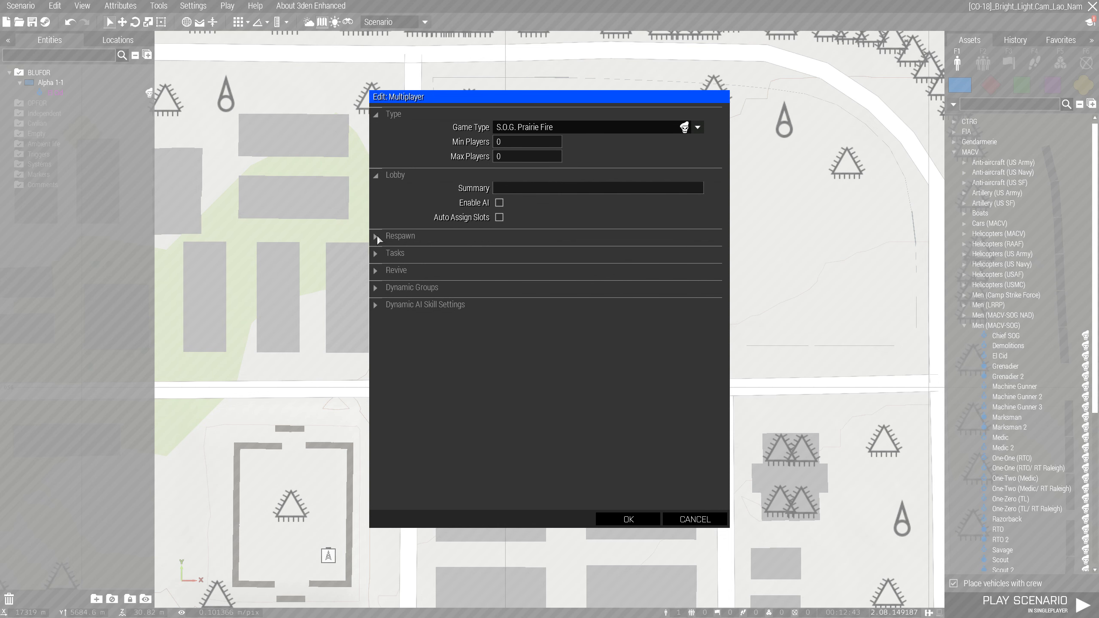
{"action": "left_click", "coordinate": [378, 237]}
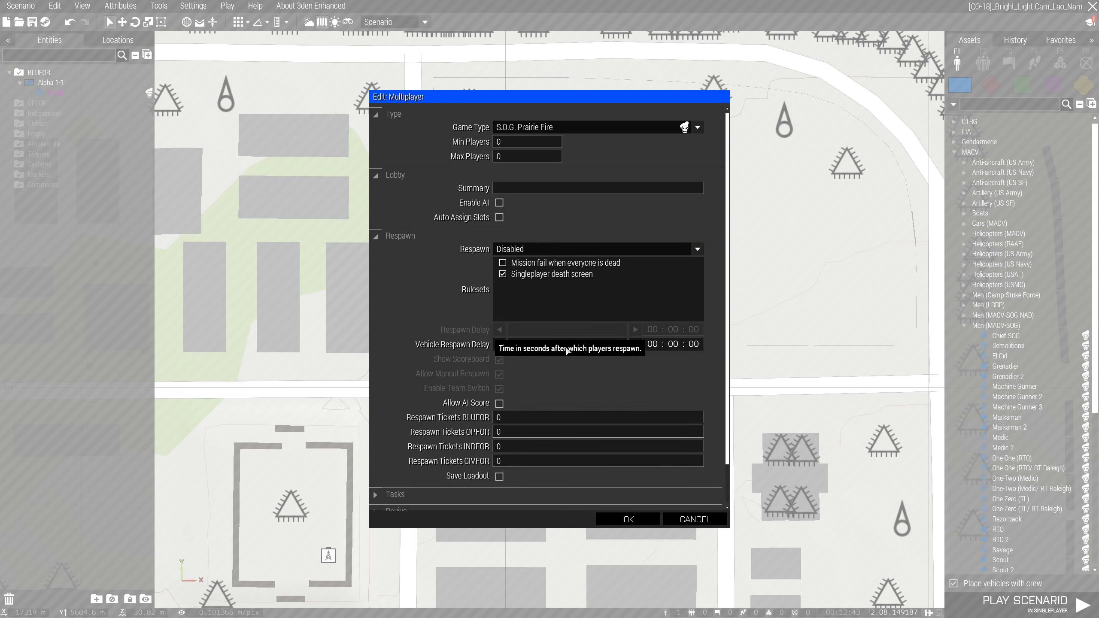
{"action": "left_click", "coordinate": [702, 252]}
{"action": "left_click", "coordinate": [580, 273]}
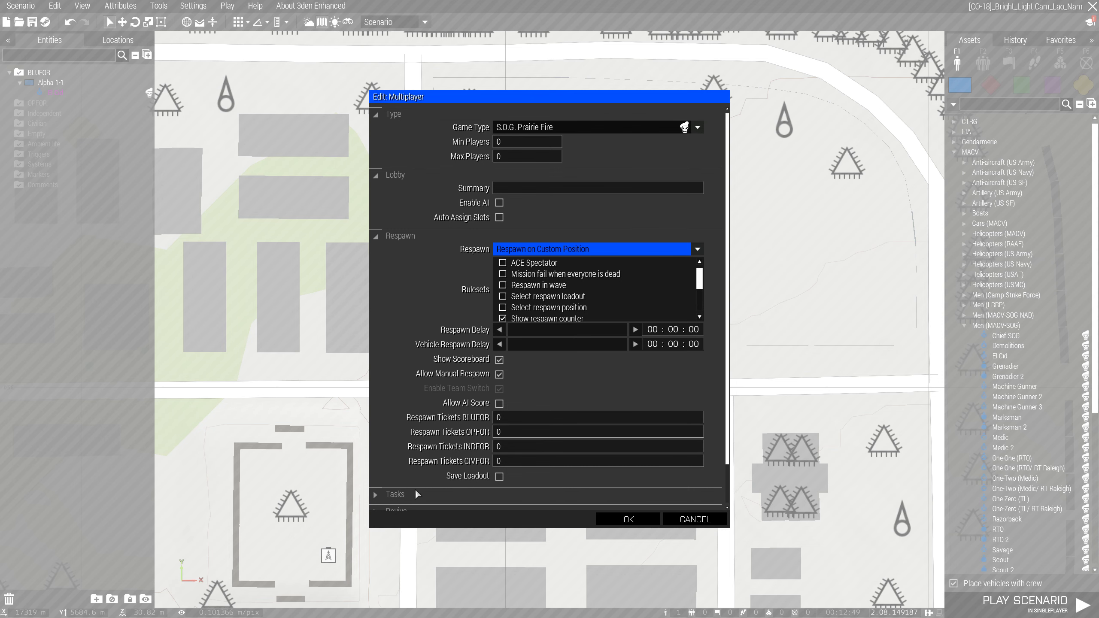
{"action": "left_click", "coordinate": [622, 518]}
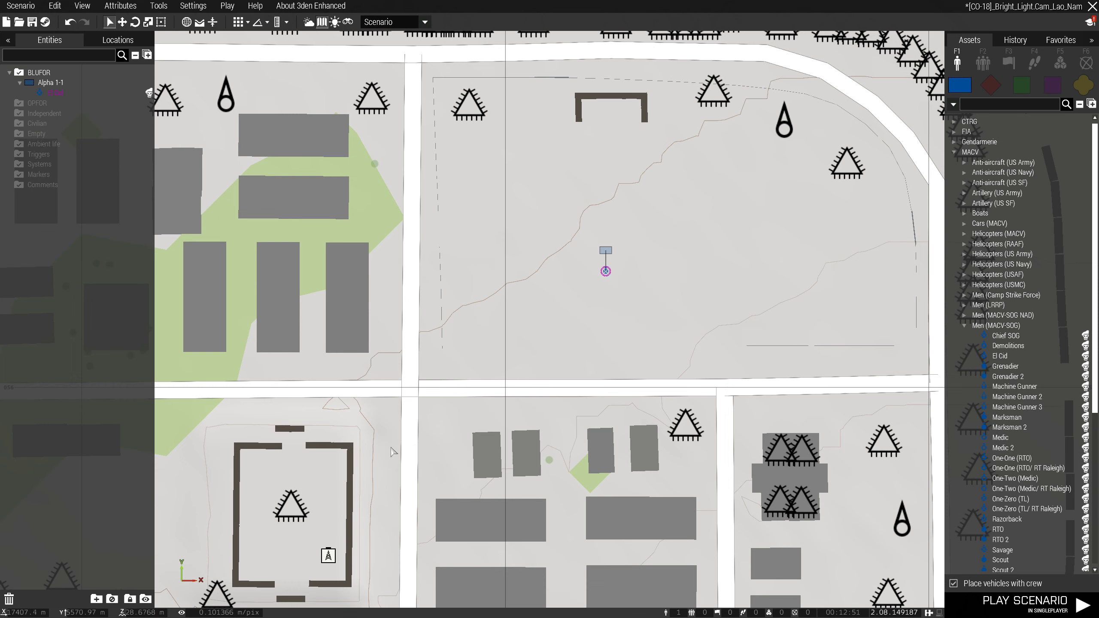
{"action": "left_click", "coordinate": [32, 22]}
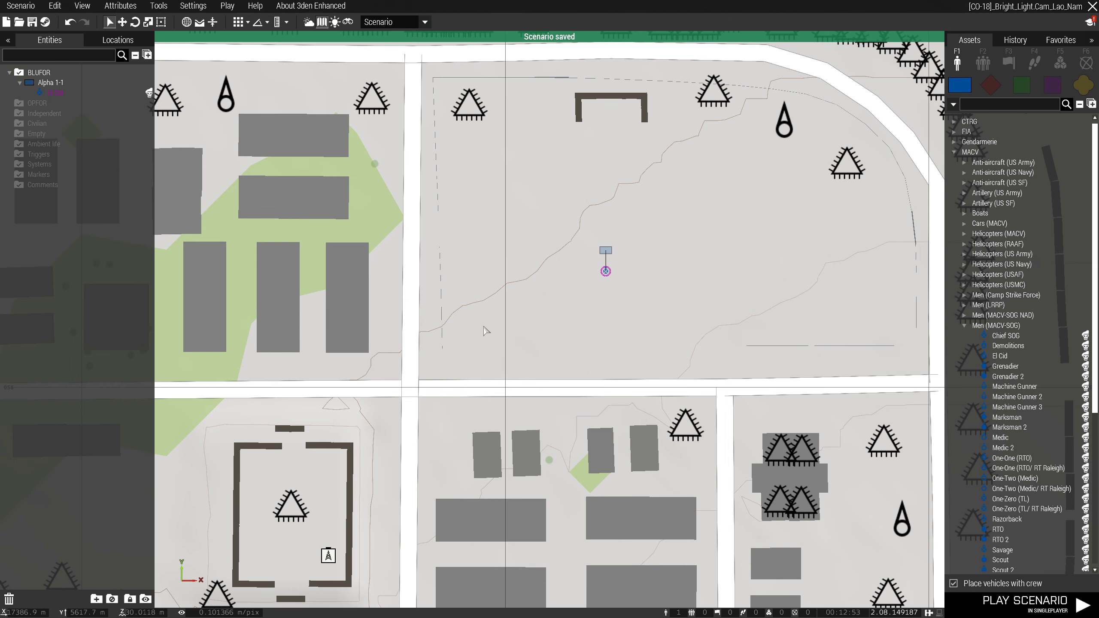
Step: Switch back to the Using the framework wiki page in the Edge browser
{"action": "key", "text": "alt+Tab"}
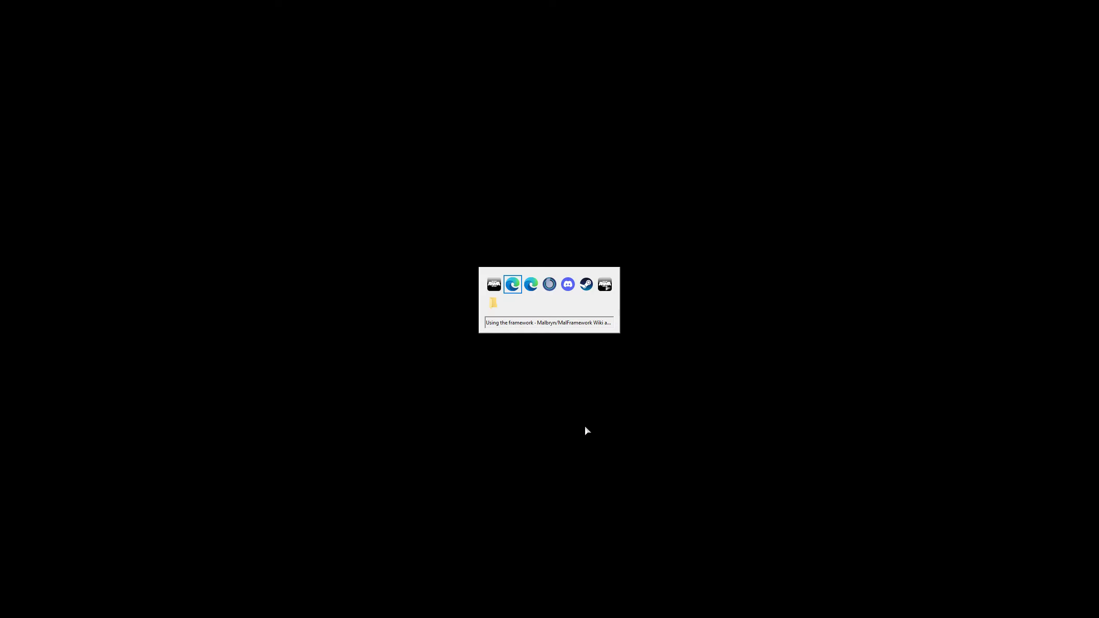